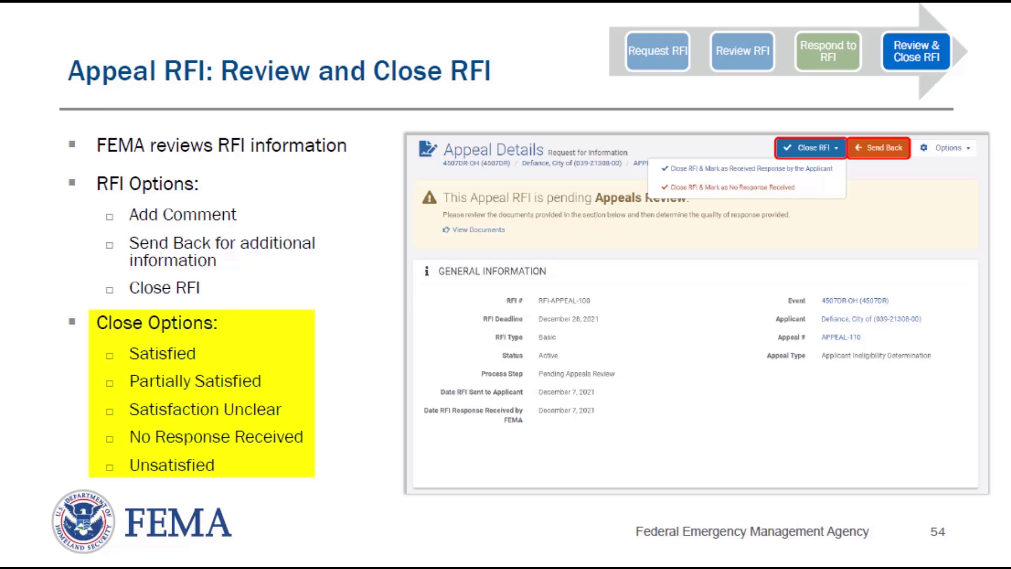
key("Right")
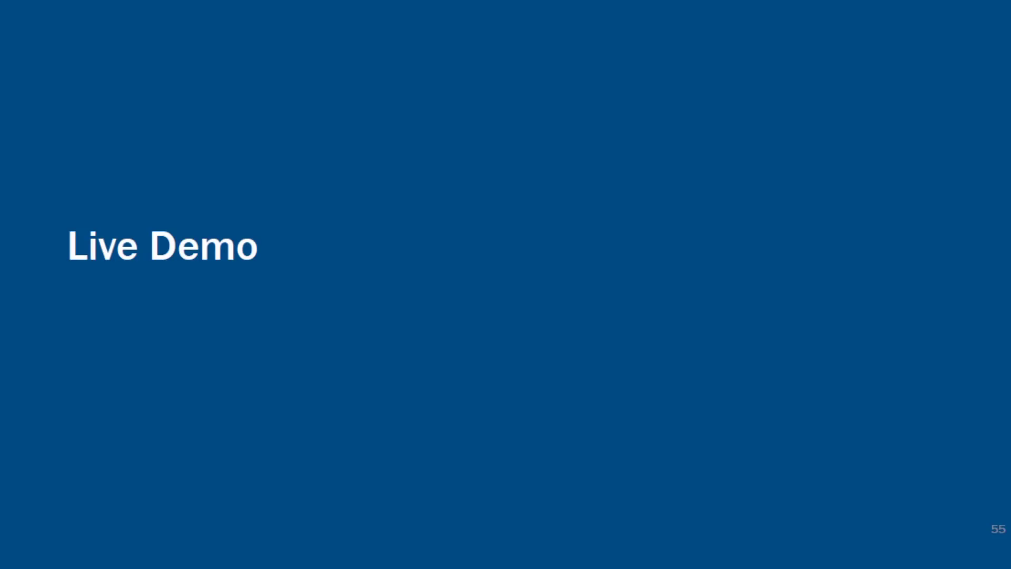
key("Right")
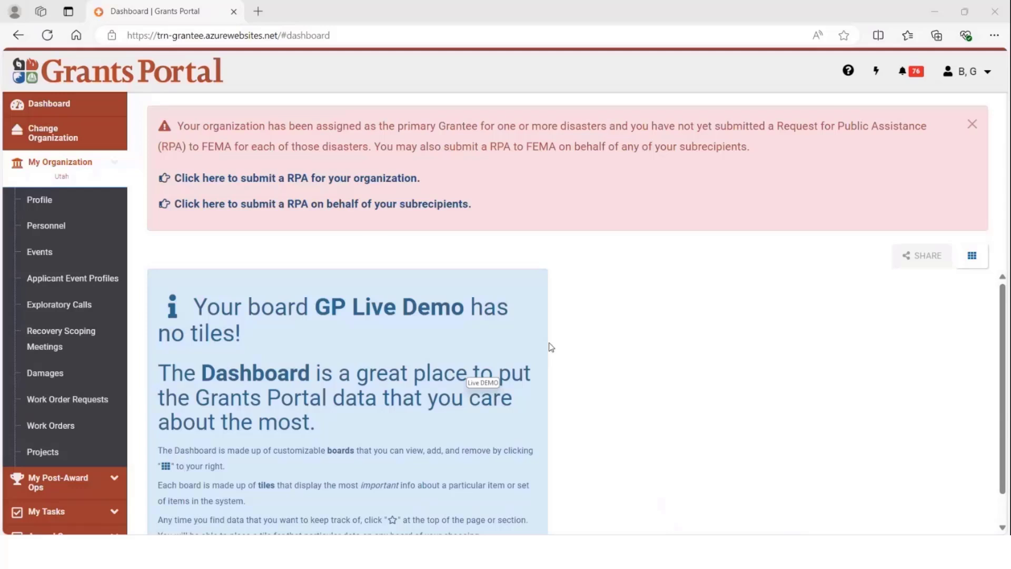
- Open the details of event DISASTER 4088DR UTAH and expand its Applicant Event Profiles section
left_click(47, 260)
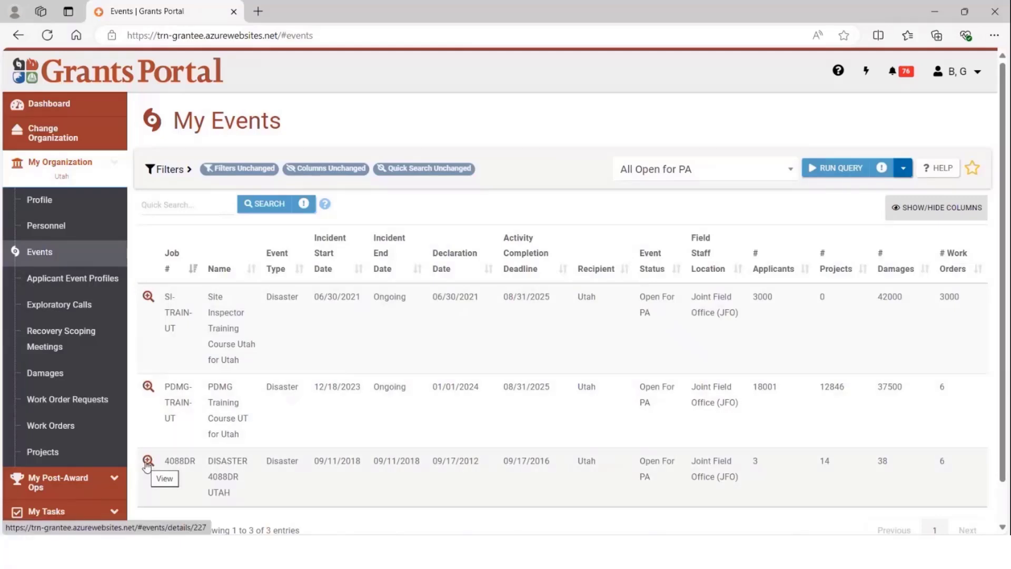
left_click(148, 462)
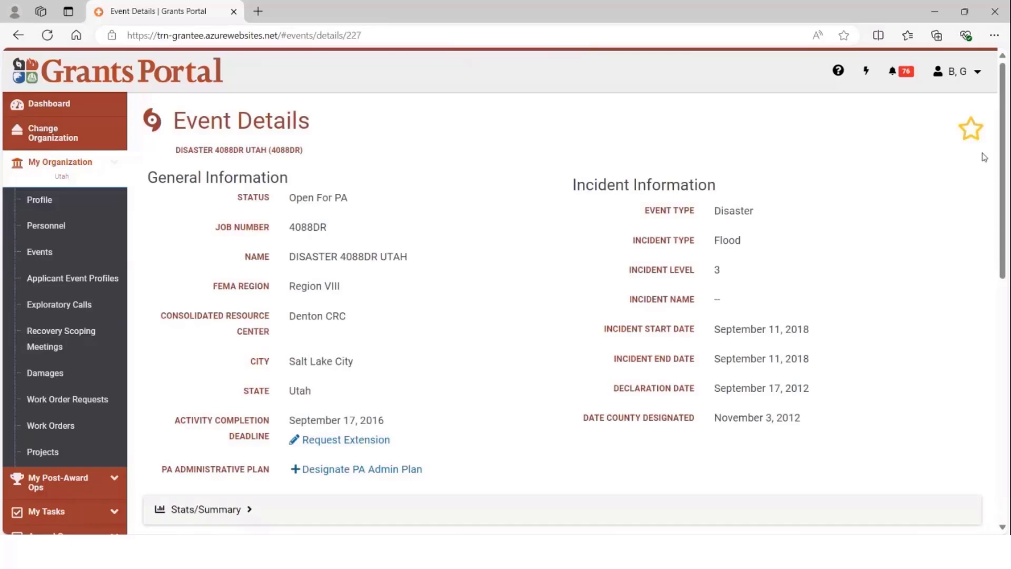
scroll(1005, 289, "down", 1)
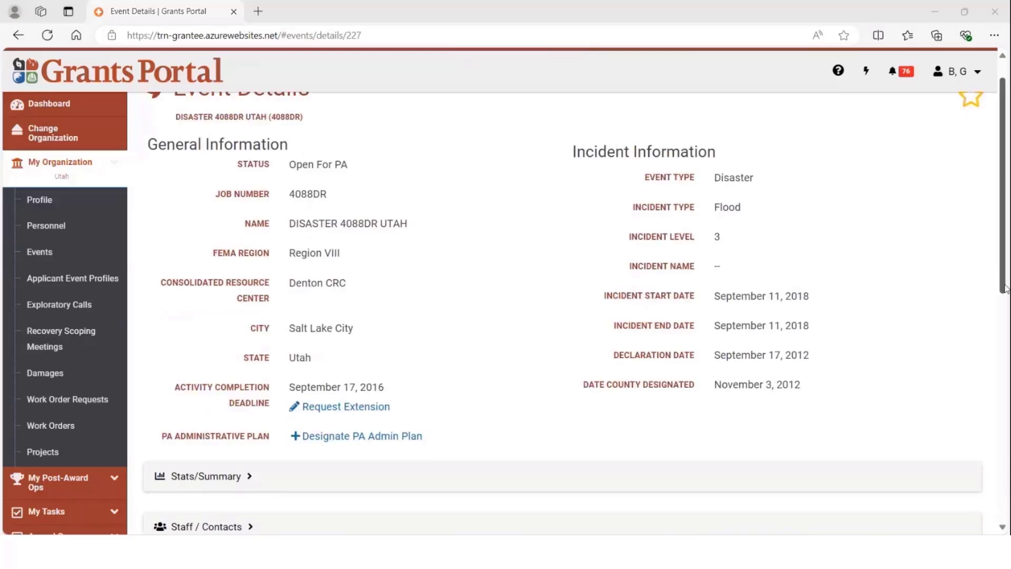
left_click_drag(1005, 289, 999, 471)
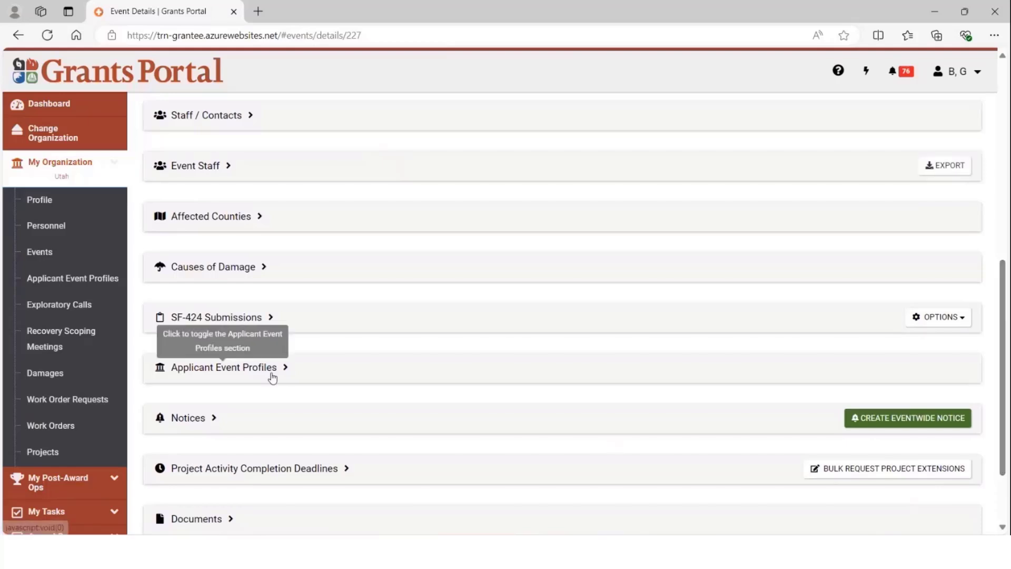
left_click(273, 377)
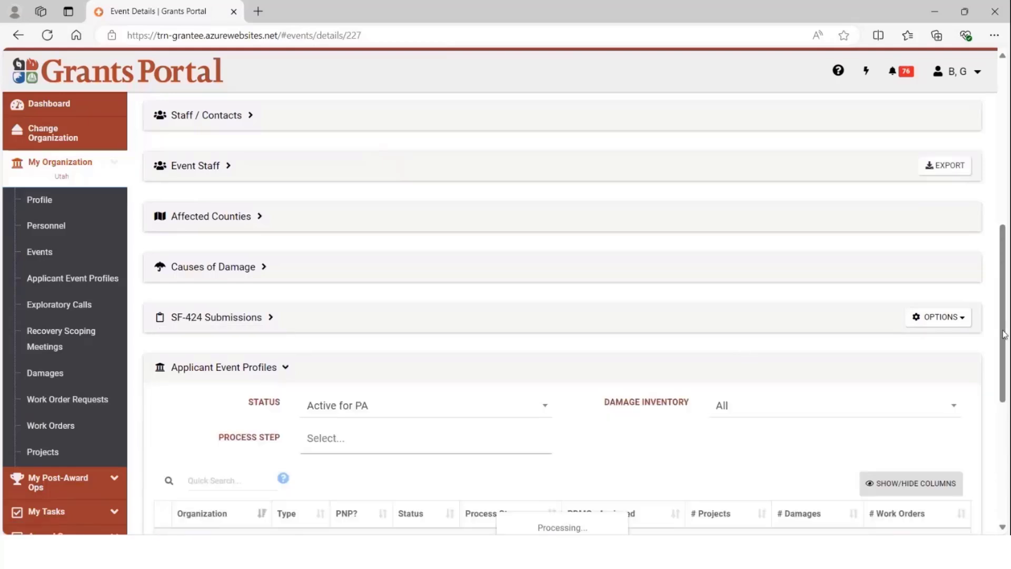
- Filter the applicant event profiles by status RPA Submitted and open the City of Glenville for PDMGTrainUT00001 profile
left_click_drag(1004, 335, 1007, 390)
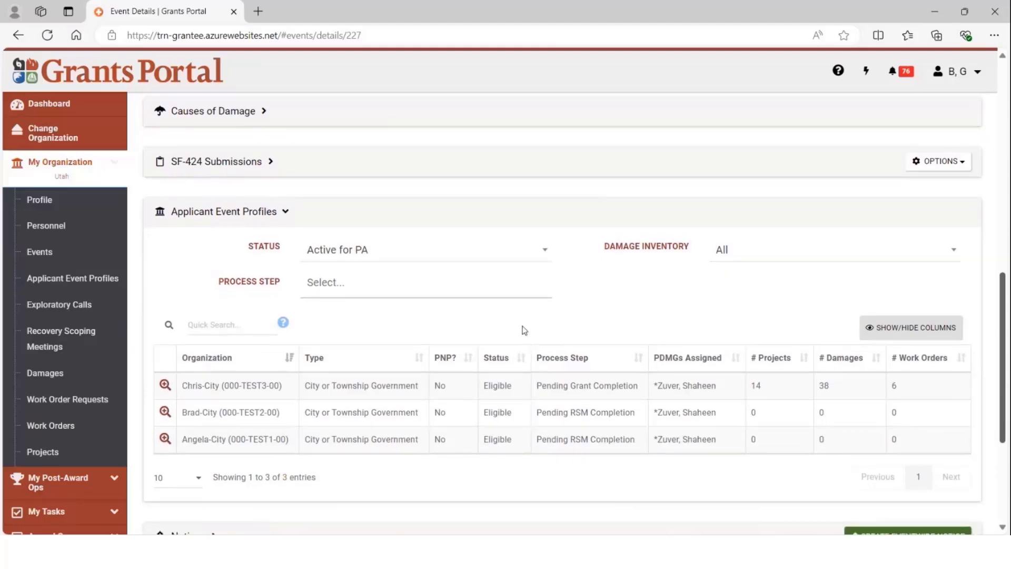
left_click(490, 263)
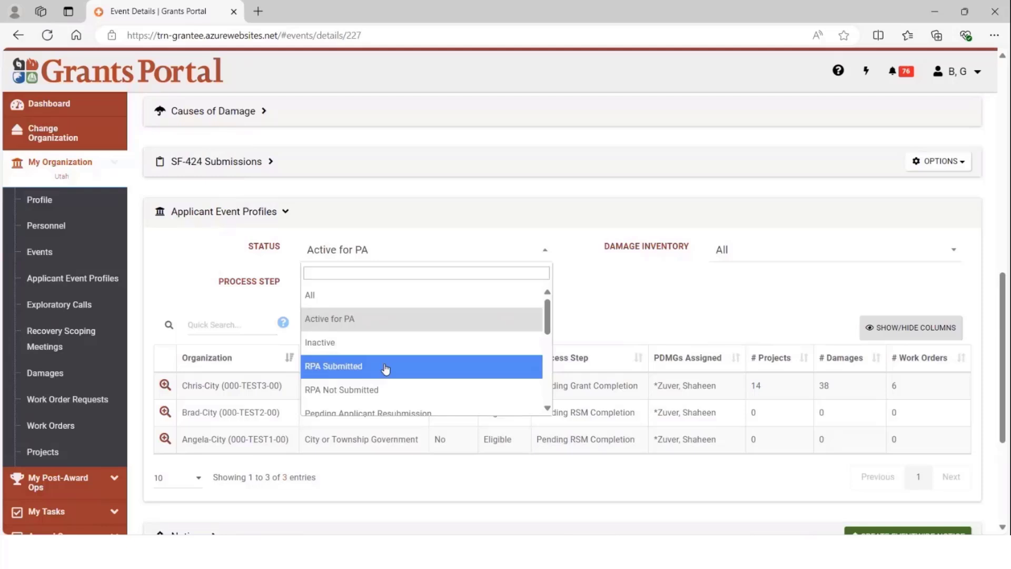
left_click(386, 368)
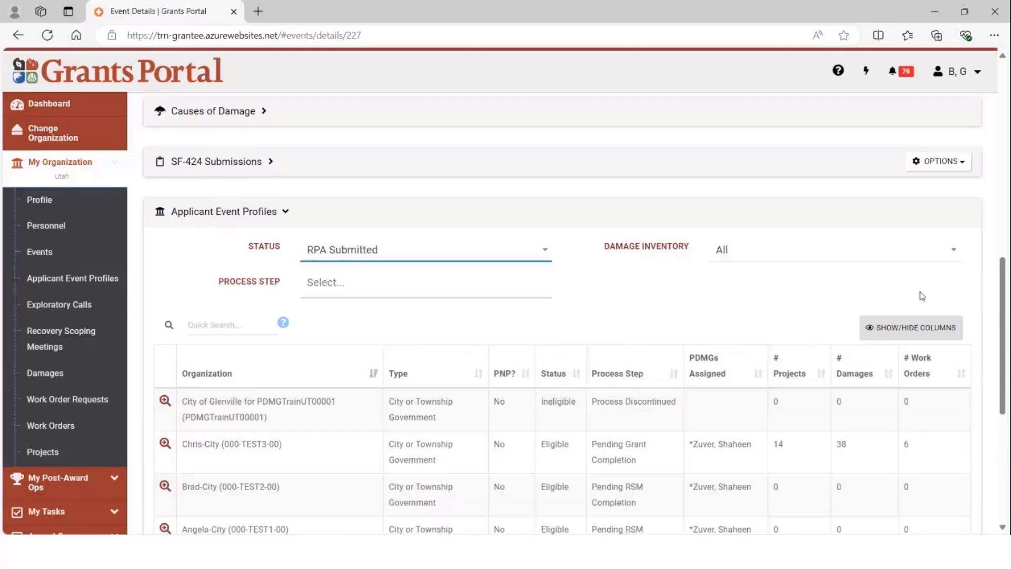
left_click_drag(1003, 330, 1006, 363)
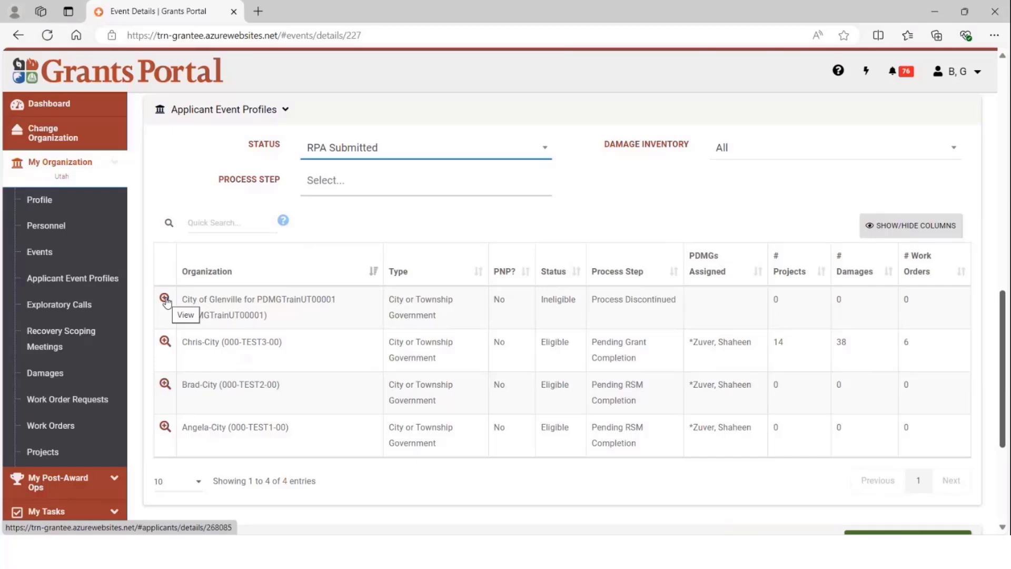
left_click(165, 299)
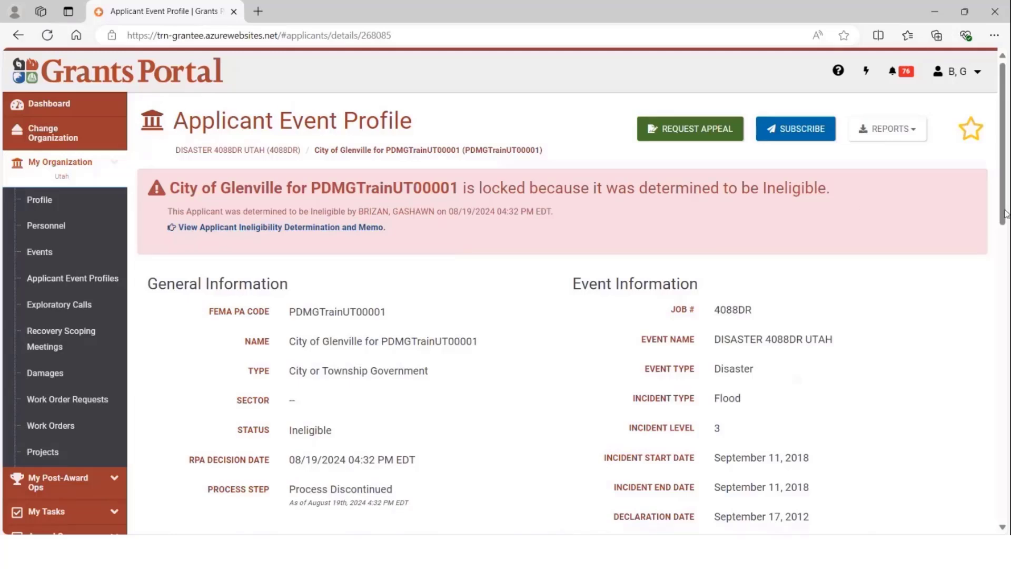
- View the ineligibility determination and memo for the City of Glenville applicant
left_click_drag(1006, 212, 1006, 218)
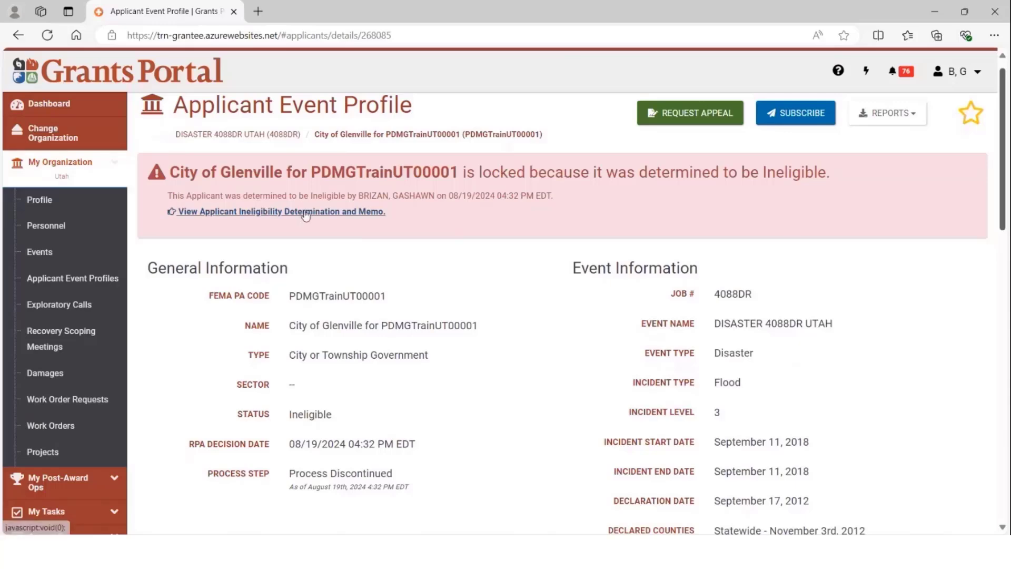
left_click(305, 212)
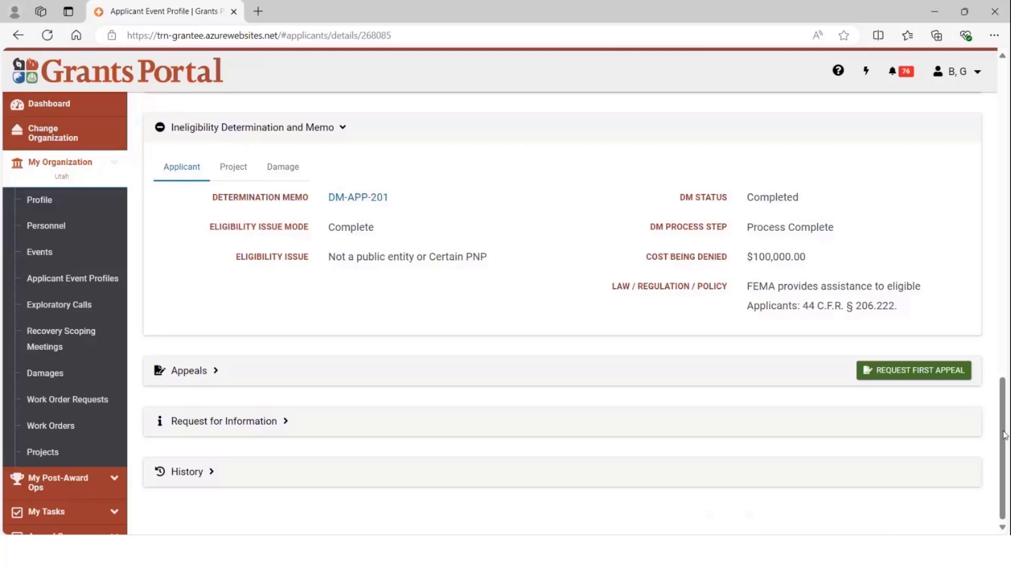
left_click_drag(1003, 433, 1004, 428)
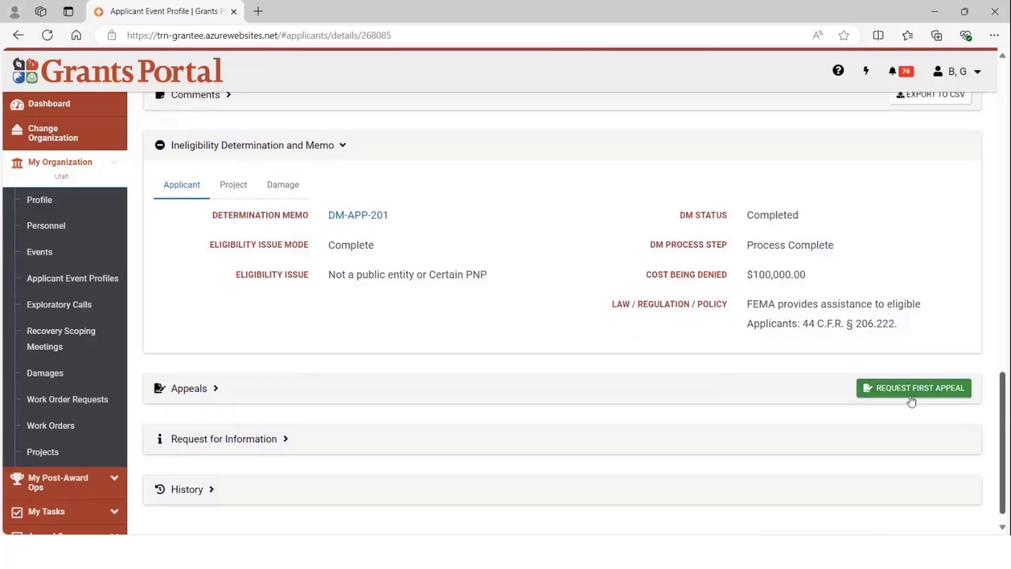
- Start an appeal request for the ineligible applicant and set the date submitted to recipient to 8/23/2024
left_click_drag(1002, 403, 1002, 94)
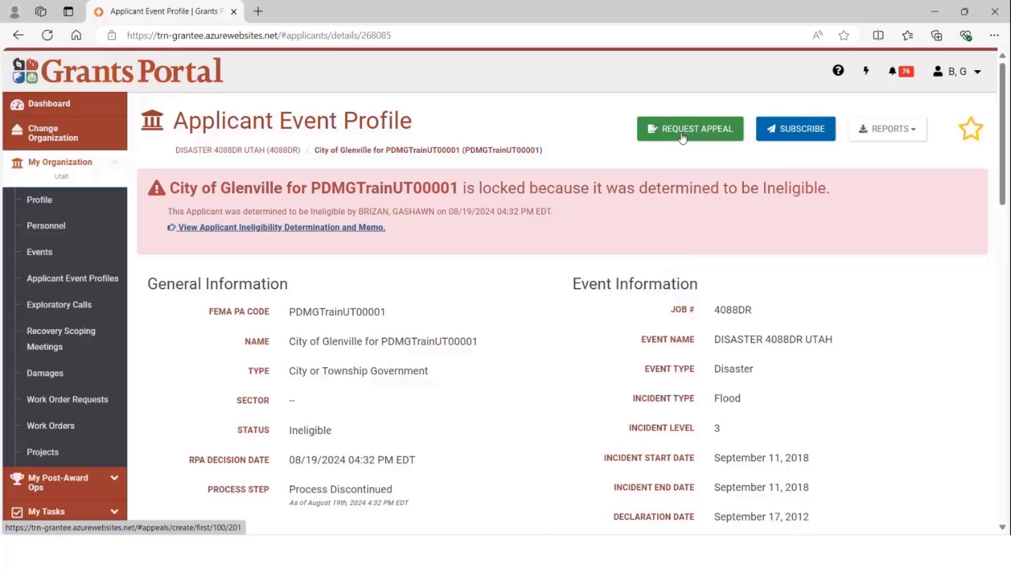
left_click(682, 136)
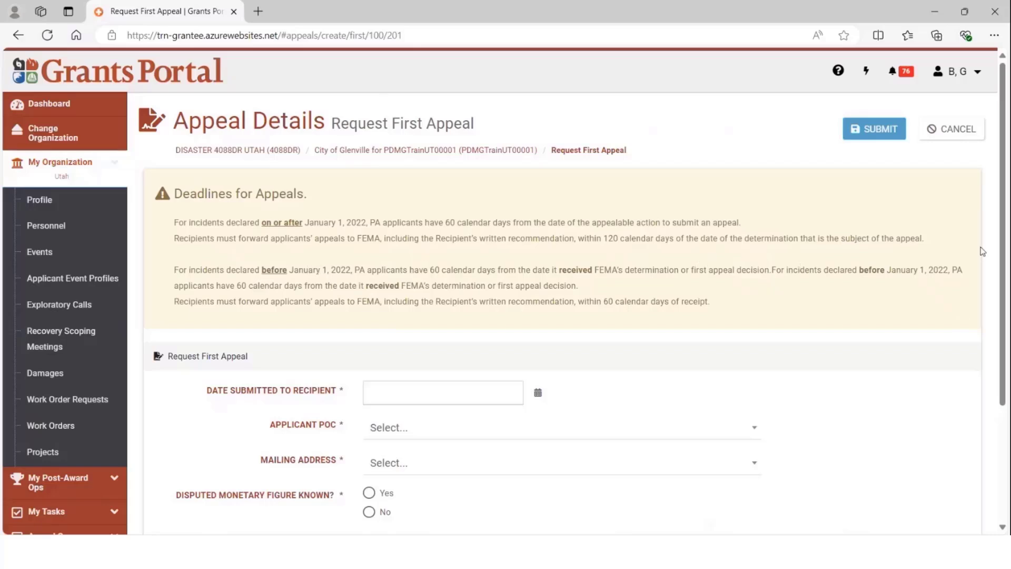
left_click_drag(1000, 261, 1005, 346)
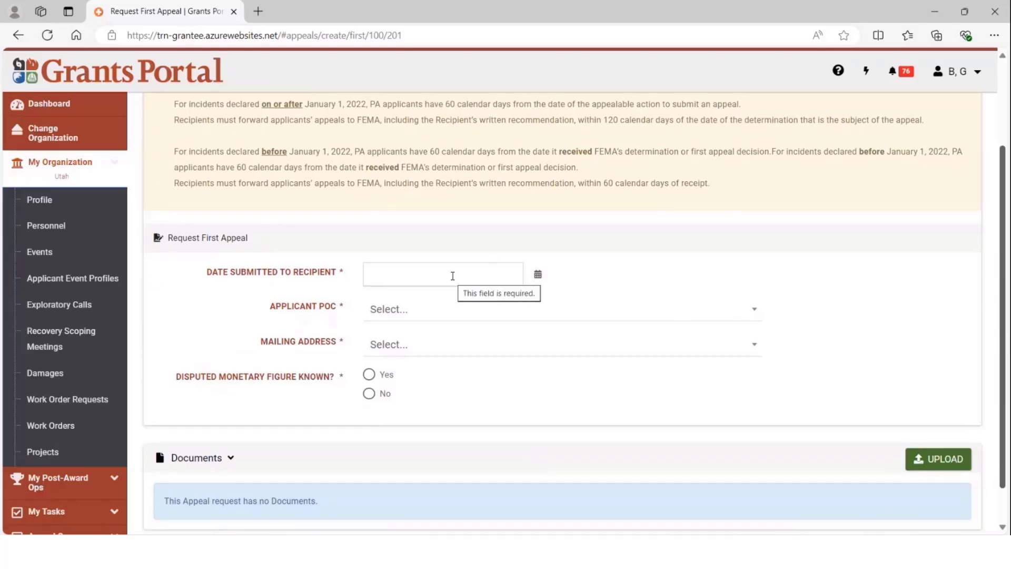
left_click(452, 276)
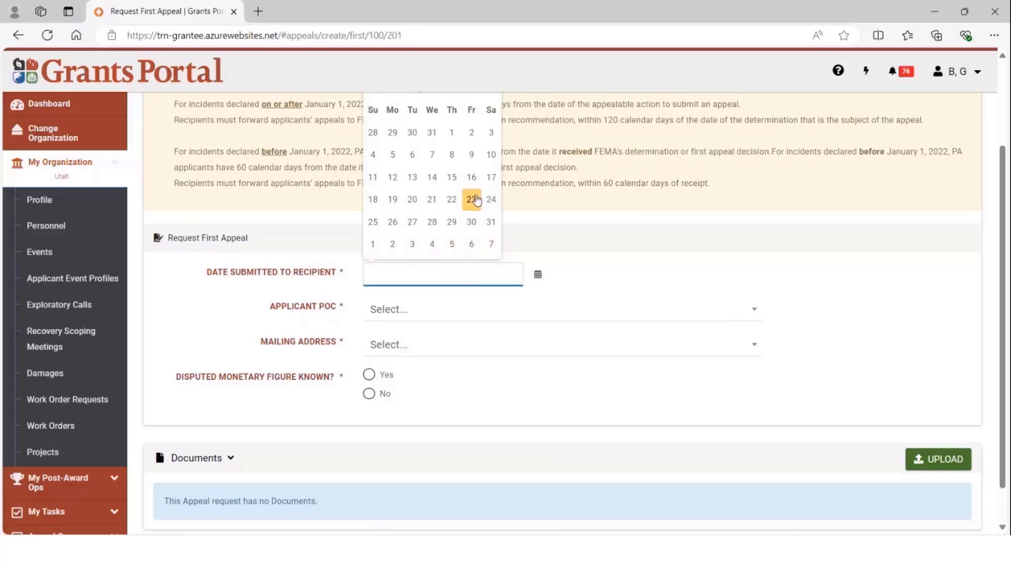
left_click(475, 200)
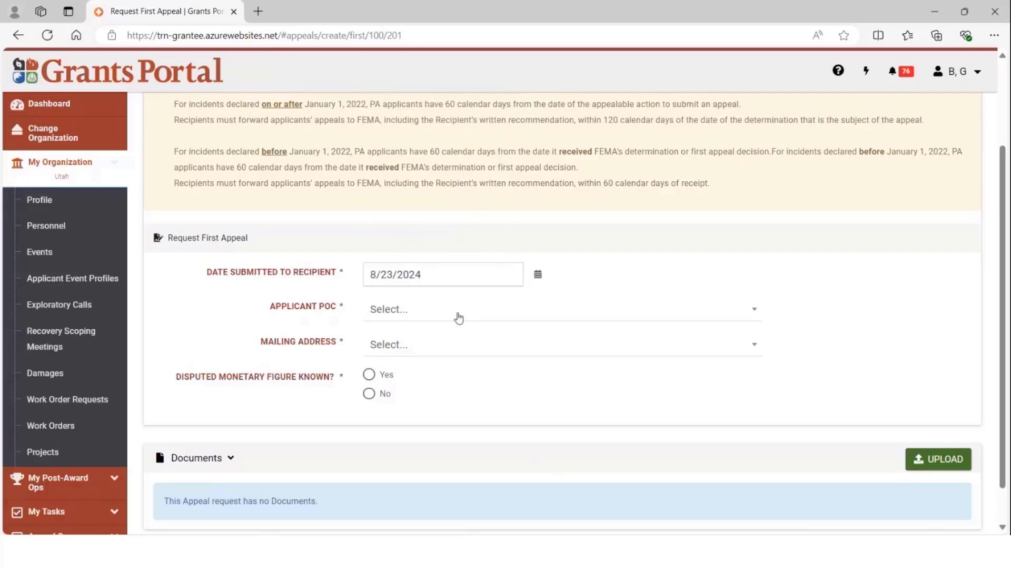
- Choose the primary POC as the applicant POC and select the applicant's listed mailing address
left_click(458, 318)
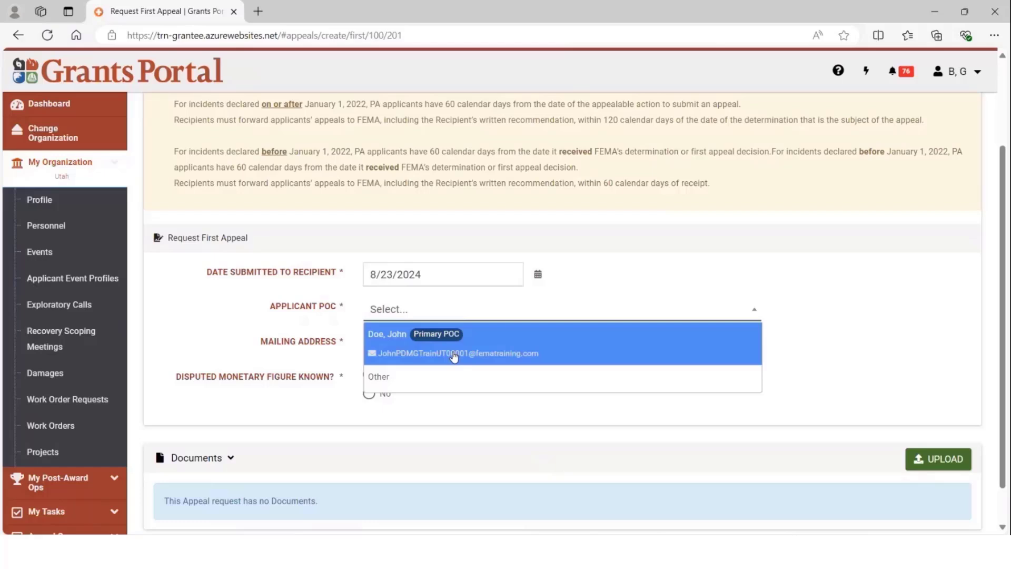
left_click(454, 357)
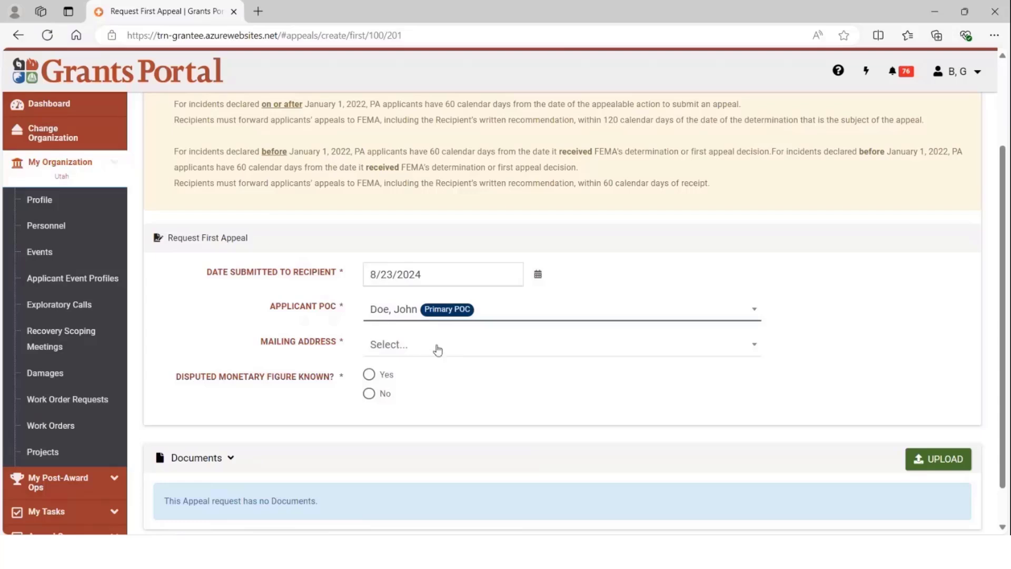
left_click(436, 348)
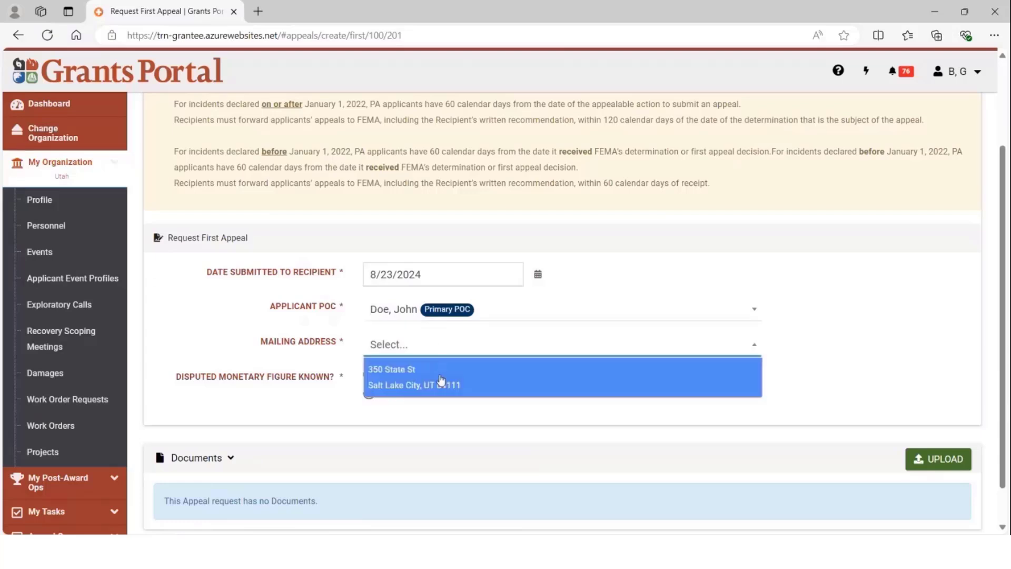
left_click(441, 377)
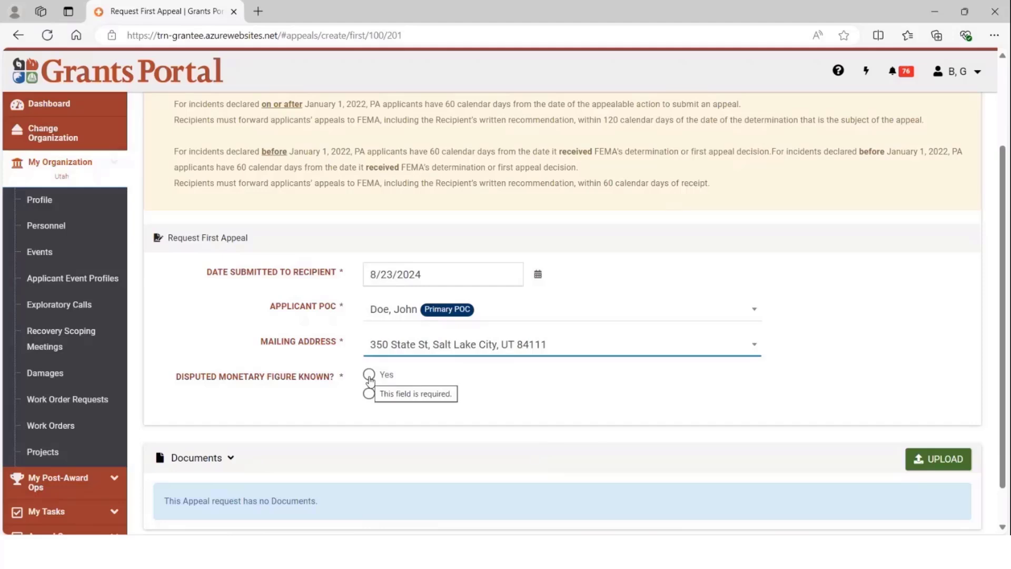
- Mark the disputed monetary figure as known and set the monetary figure in dispute to $100,000.00
left_click(369, 376)
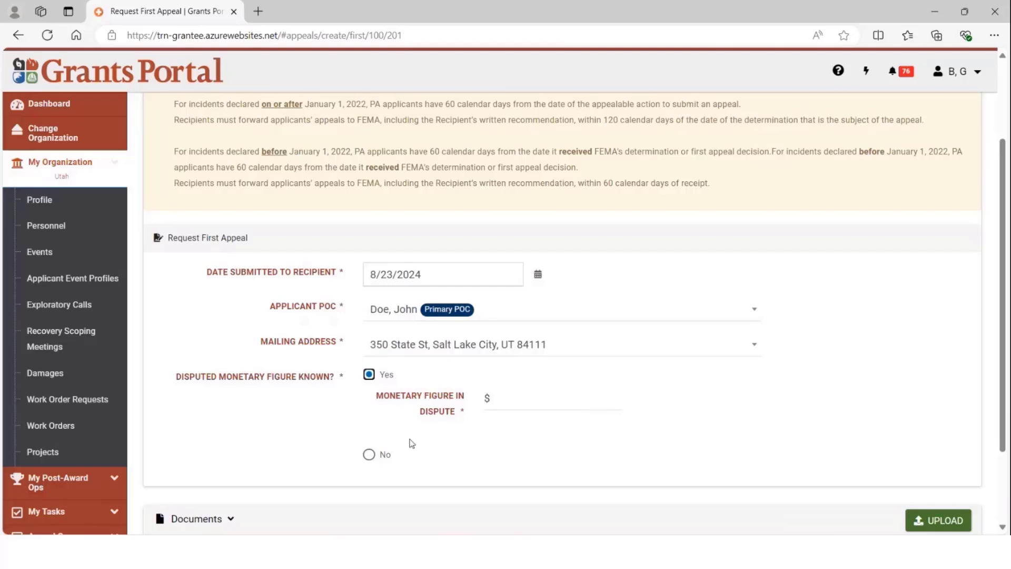
left_click(369, 454)
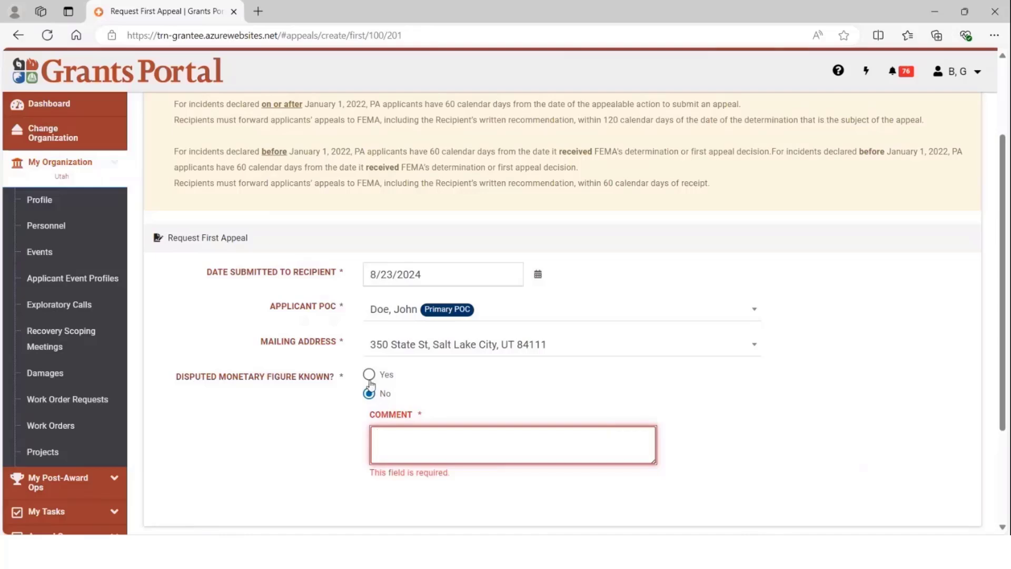
left_click(369, 375)
left_click(519, 401)
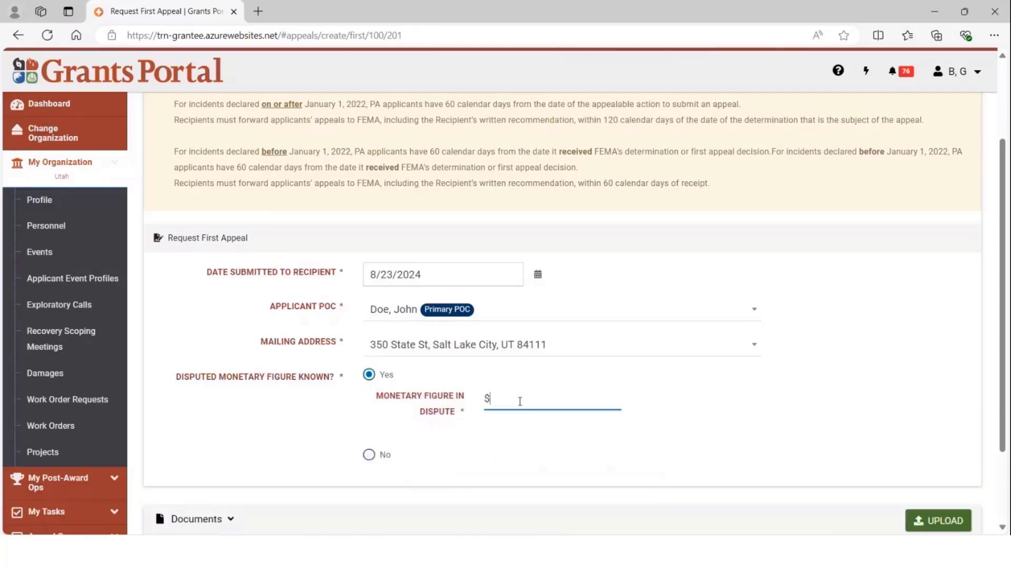
type("1000000")
left_click(633, 460)
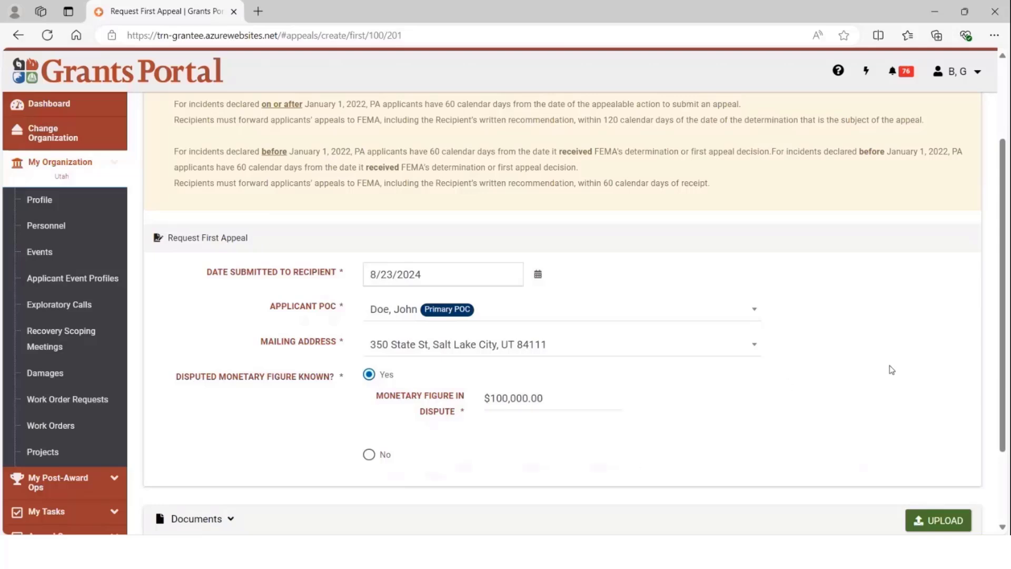
- Upload PRACTICE DM LETTER.docx as the Applicant Appeal Letter with the description "DR4088 - Practice Appeal Letter"
scroll(744, 432, "down", 2)
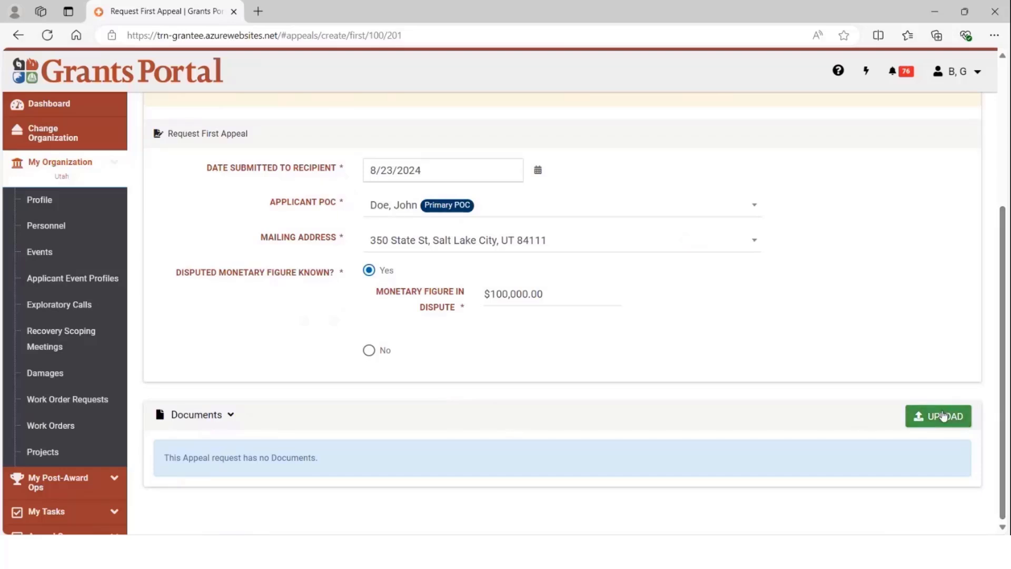
left_click(942, 416)
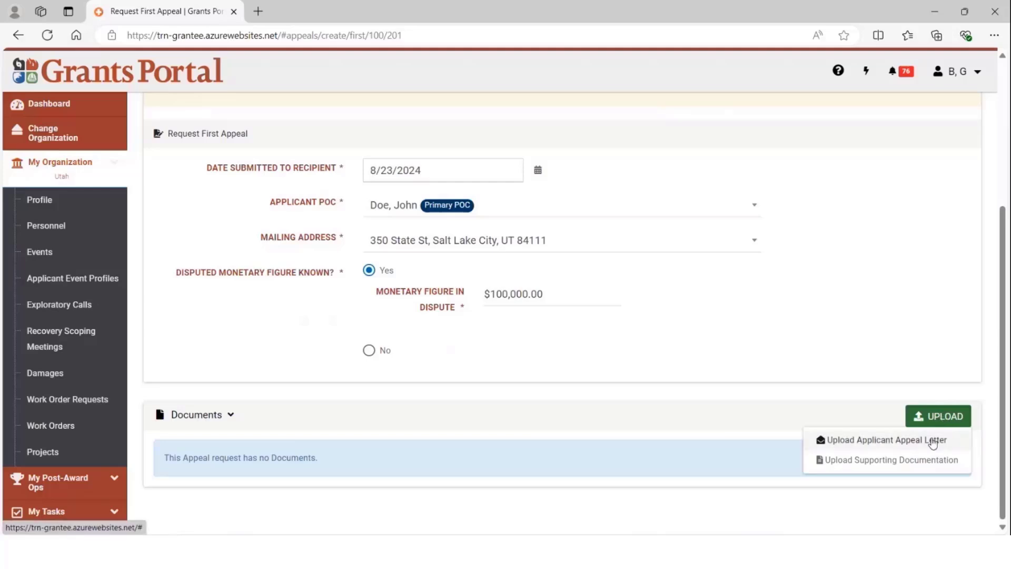
left_click(933, 443)
left_click(346, 270)
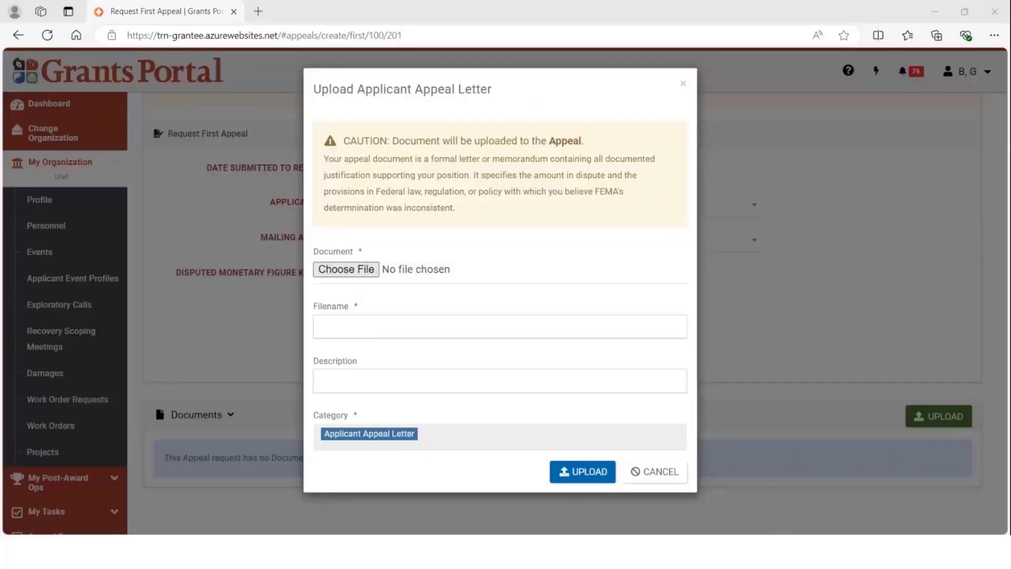
left_click(408, 379)
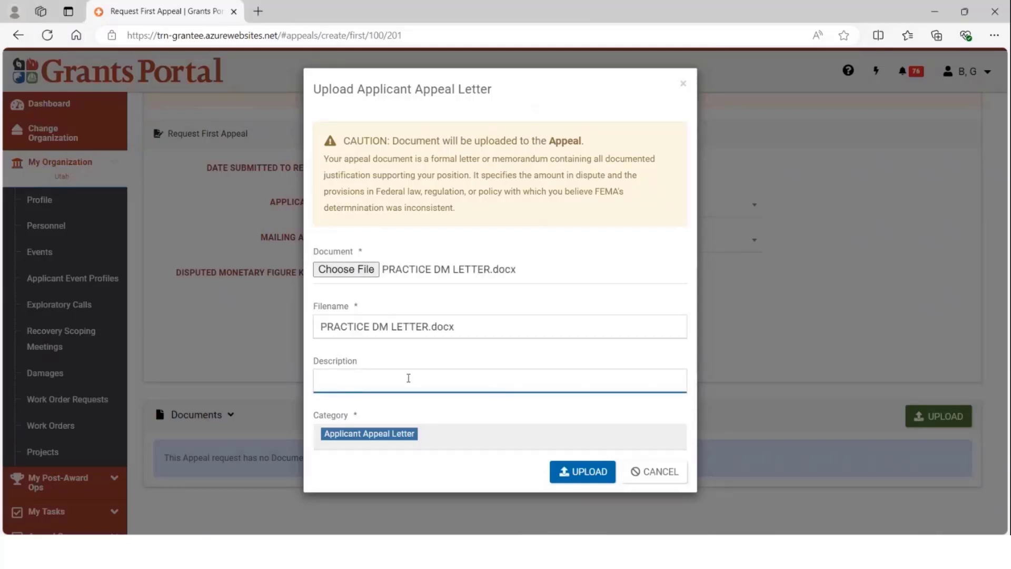
type("DR4088 - Practice Appeal ")
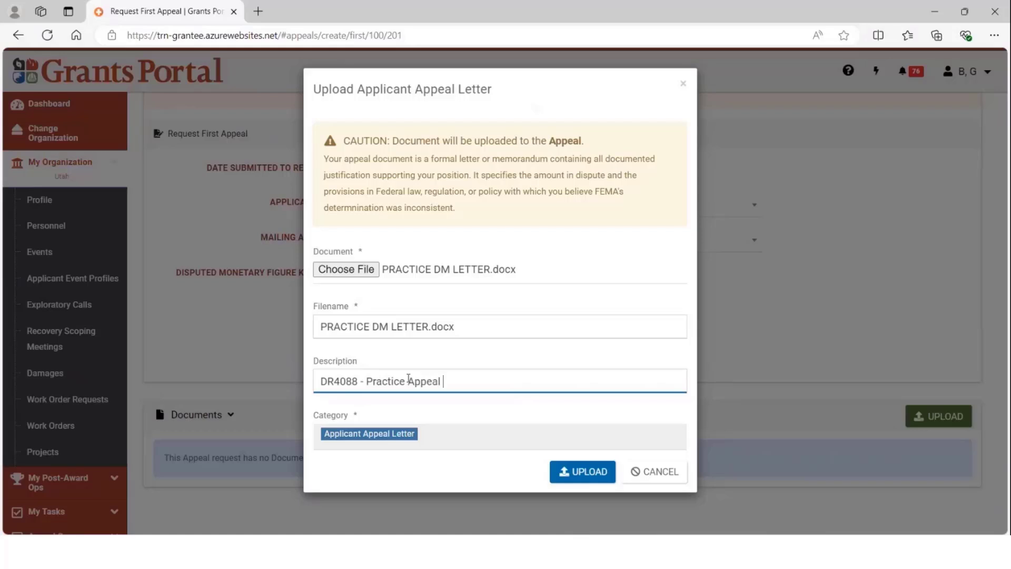
type("Letter")
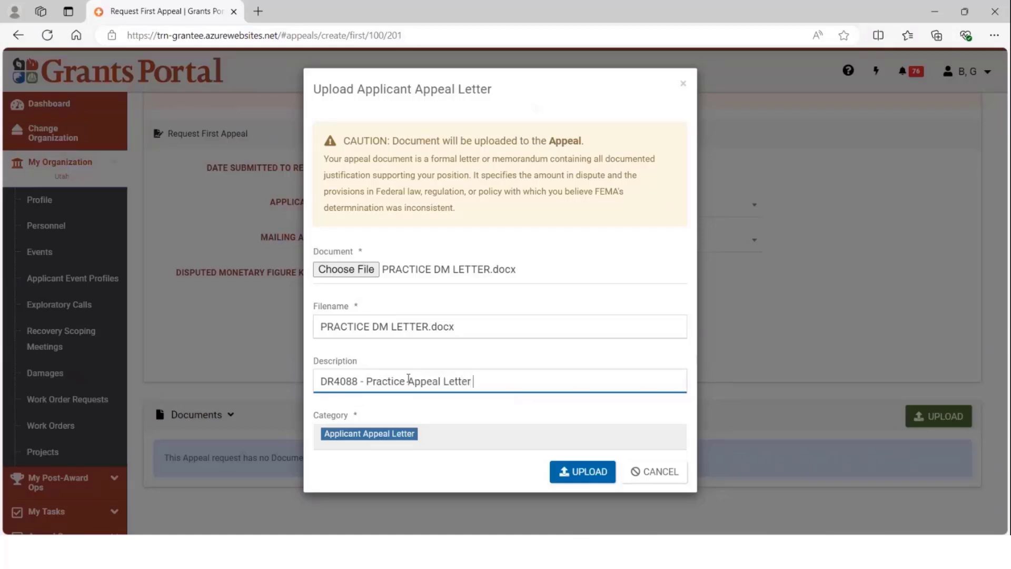
left_click(587, 471)
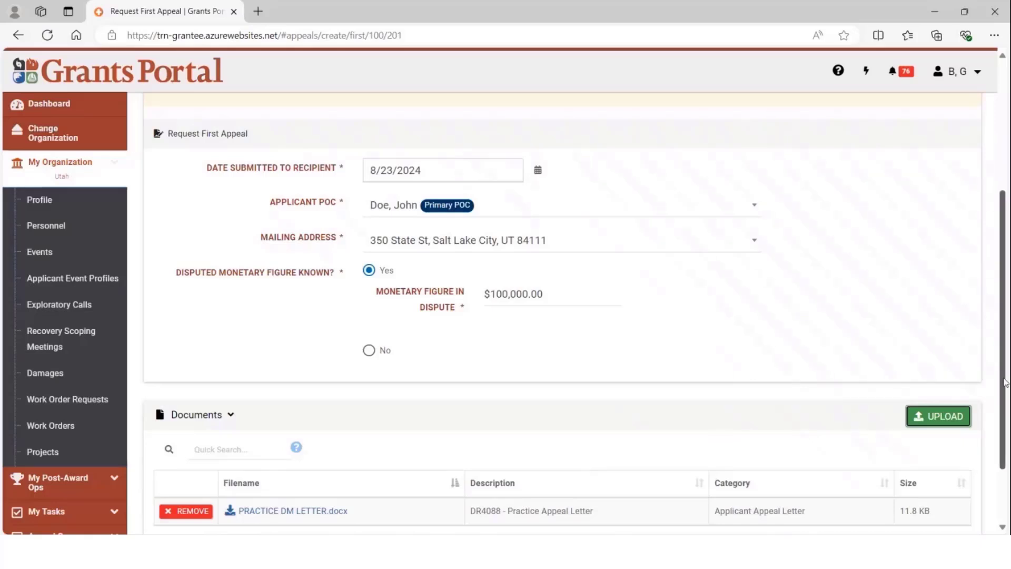
- Attach SUPPORT DM DOCS.docx as supporting documentation with the description "DR4088 - Support DM Letter" and the category Appeal Determination
left_click_drag(1005, 379, 1005, 415)
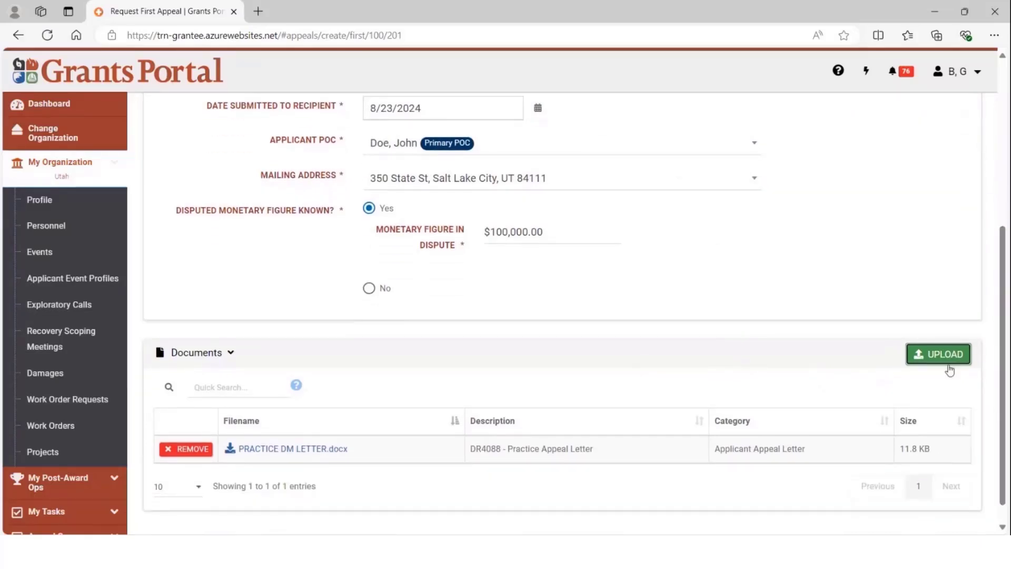
left_click(943, 361)
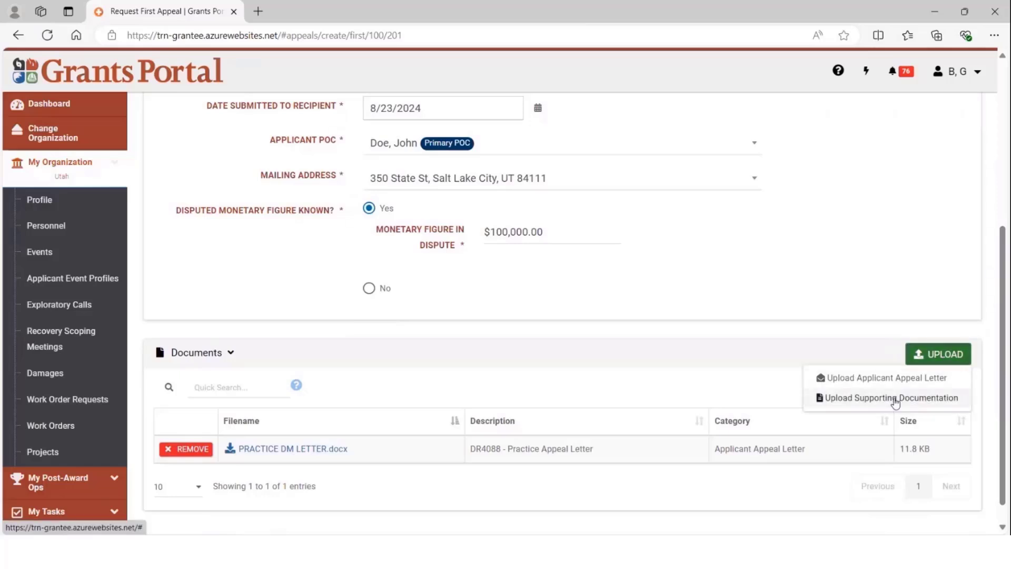
left_click(895, 403)
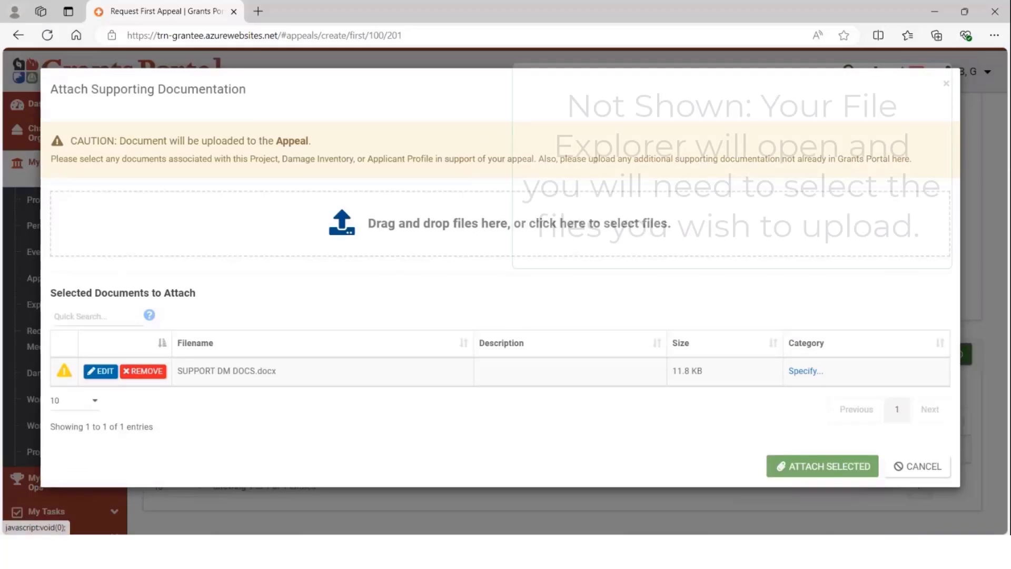
left_click(101, 372)
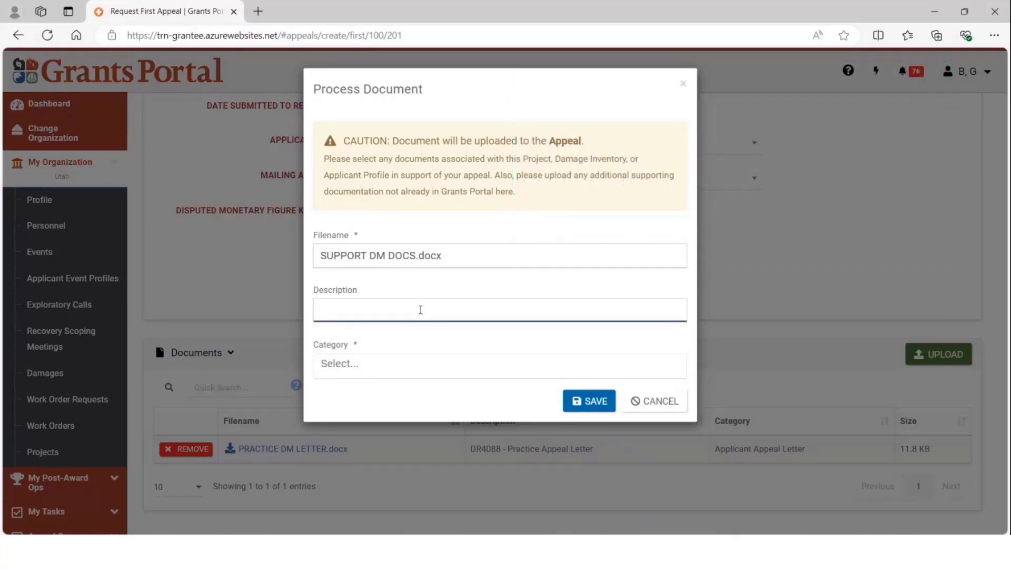
type("DR4088 - Support DM Letter")
left_click(442, 358)
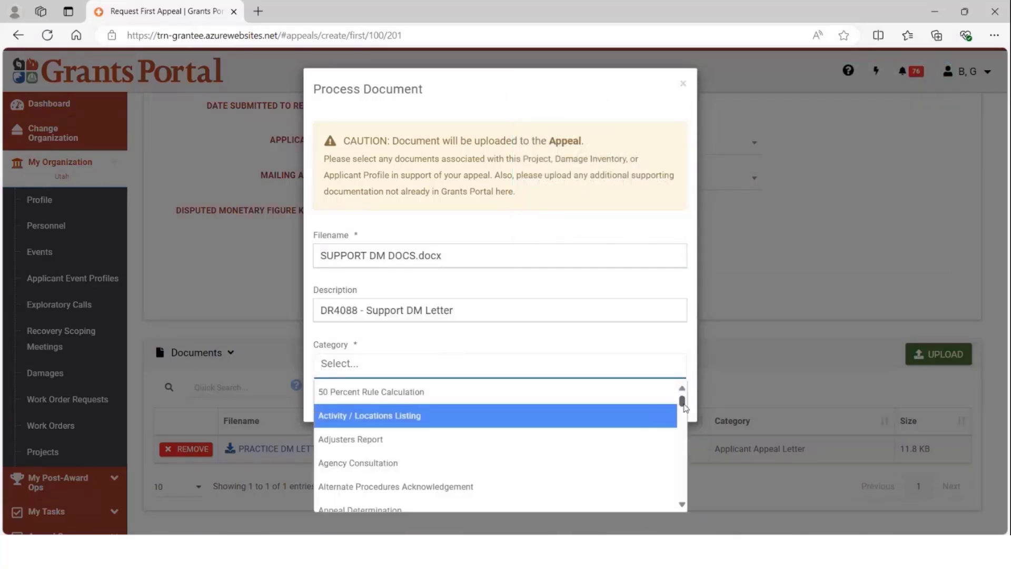
left_click(682, 504)
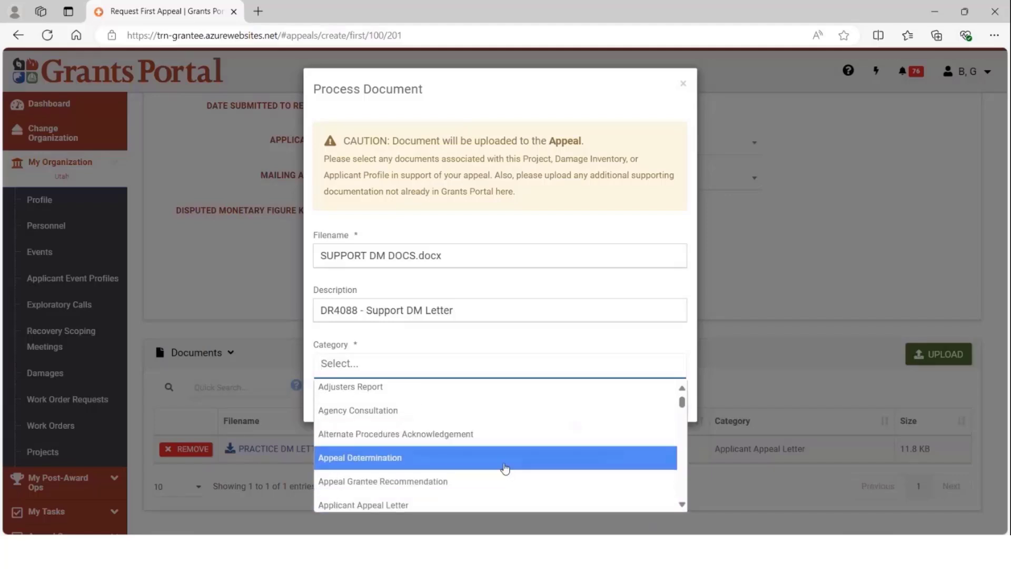
scroll(504, 467, "down", 1)
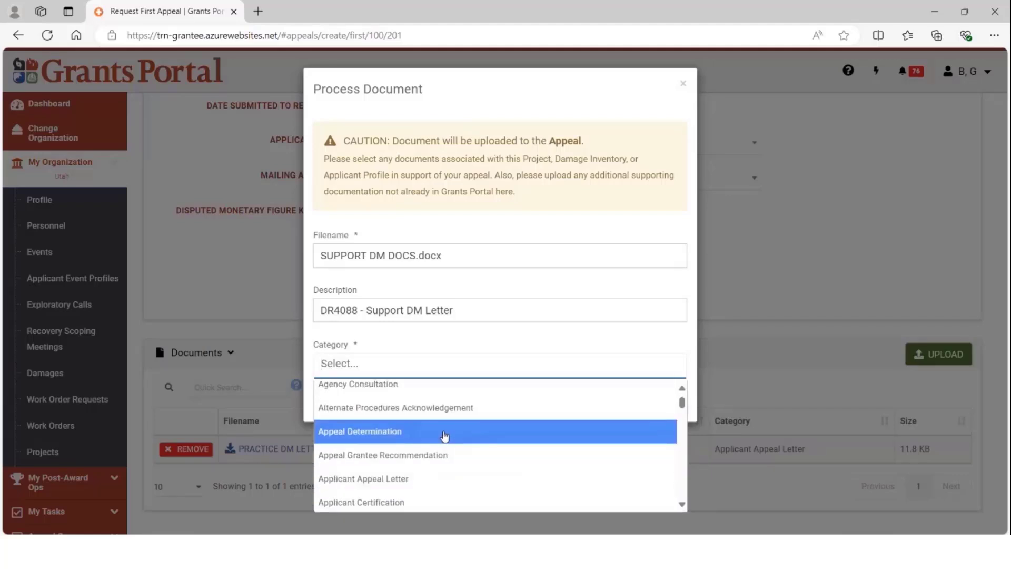
left_click(444, 435)
left_click(602, 407)
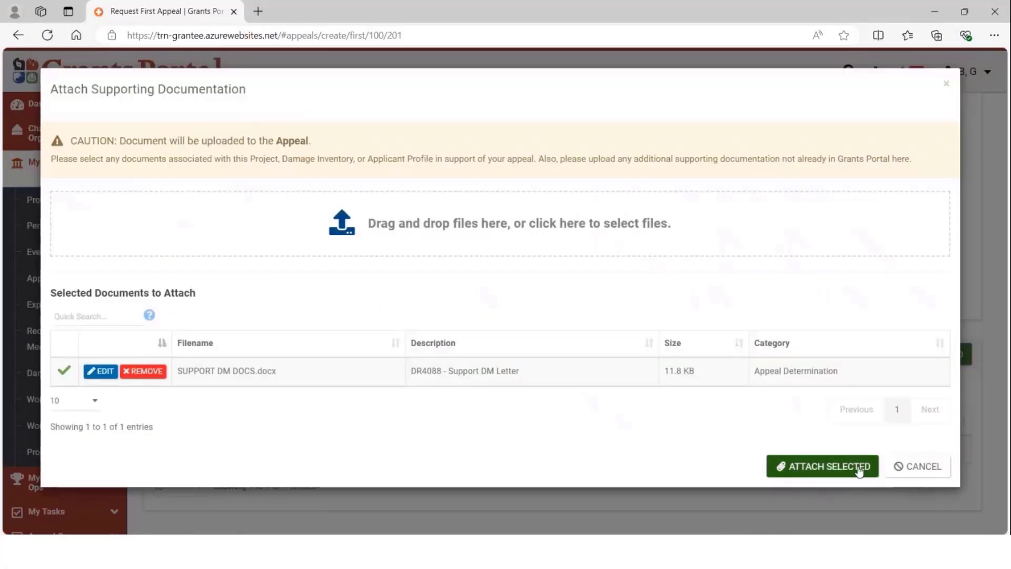
left_click(860, 471)
- Submit the completed first appeal request and confirm the submission
scroll(1006, 241, "up", 5)
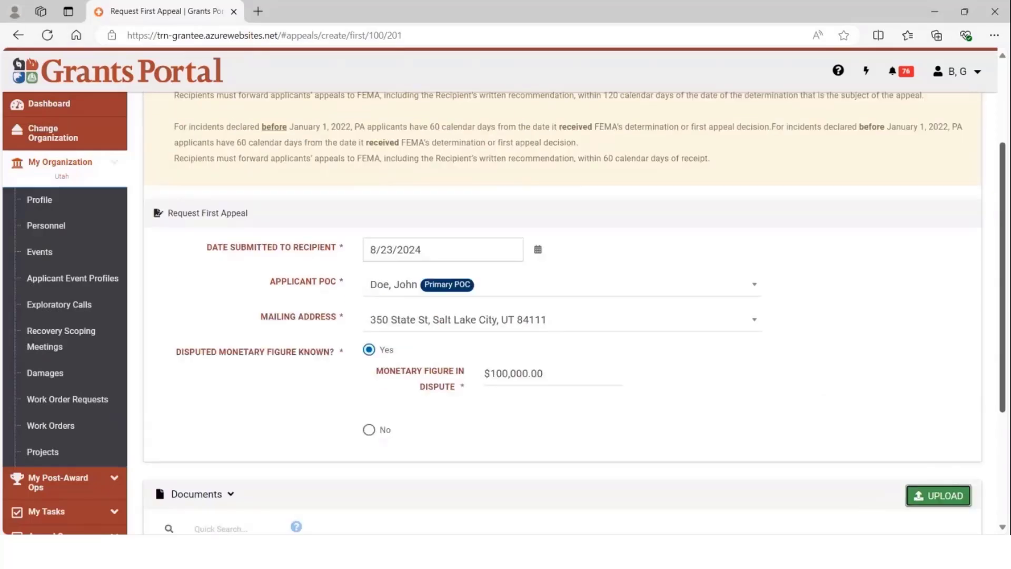
scroll(1007, 240, "up", 2)
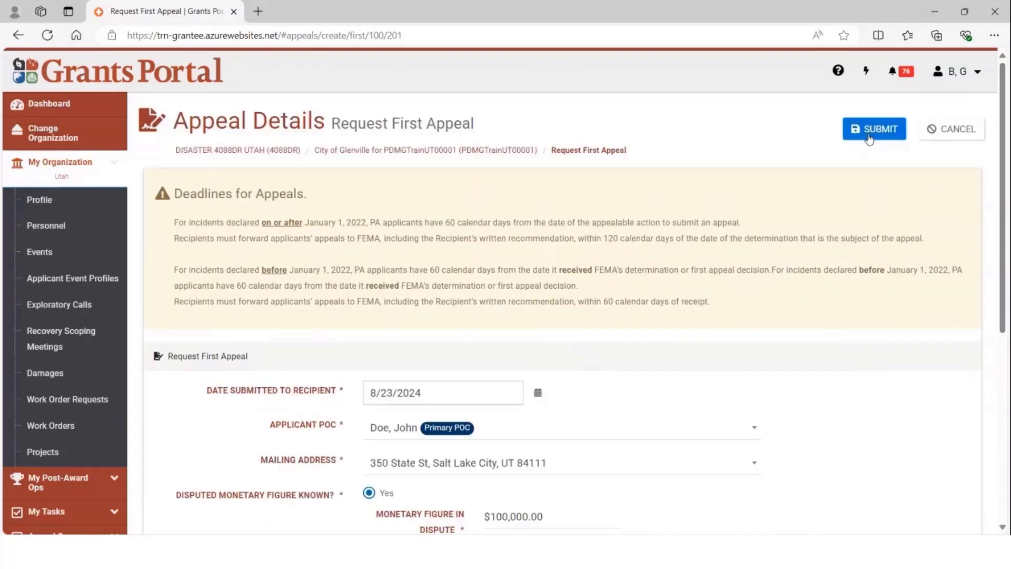
left_click(867, 132)
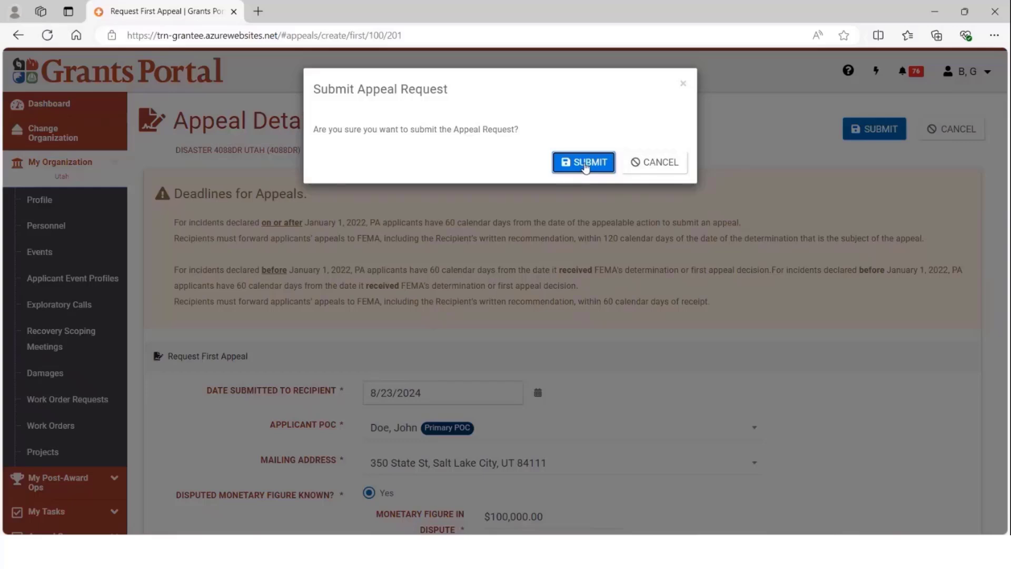
left_click(584, 163)
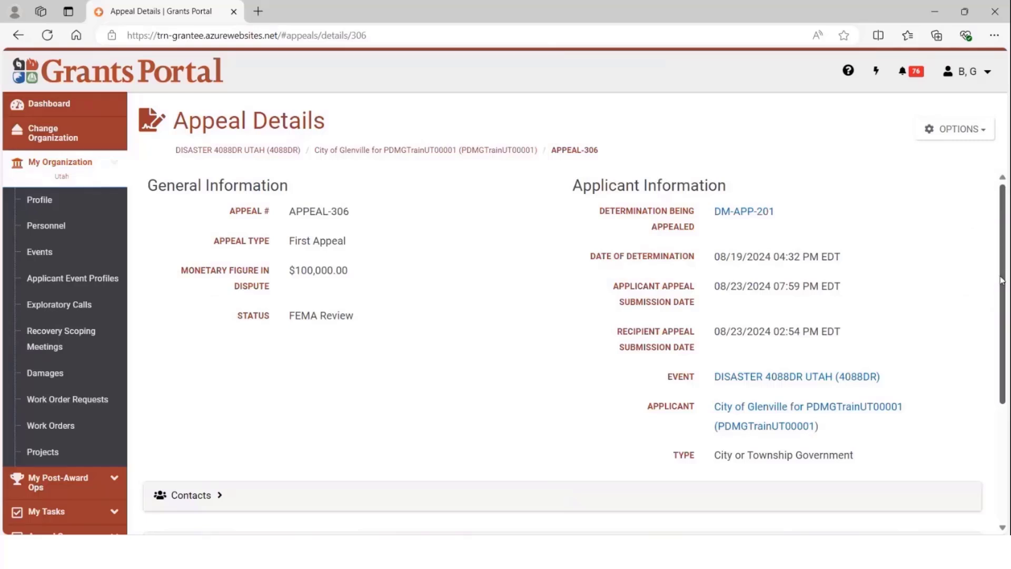
- Review the submitted appeal's general and applicant information, its collapsed sections, and the options available for it
scroll(1002, 280, "down", 1)
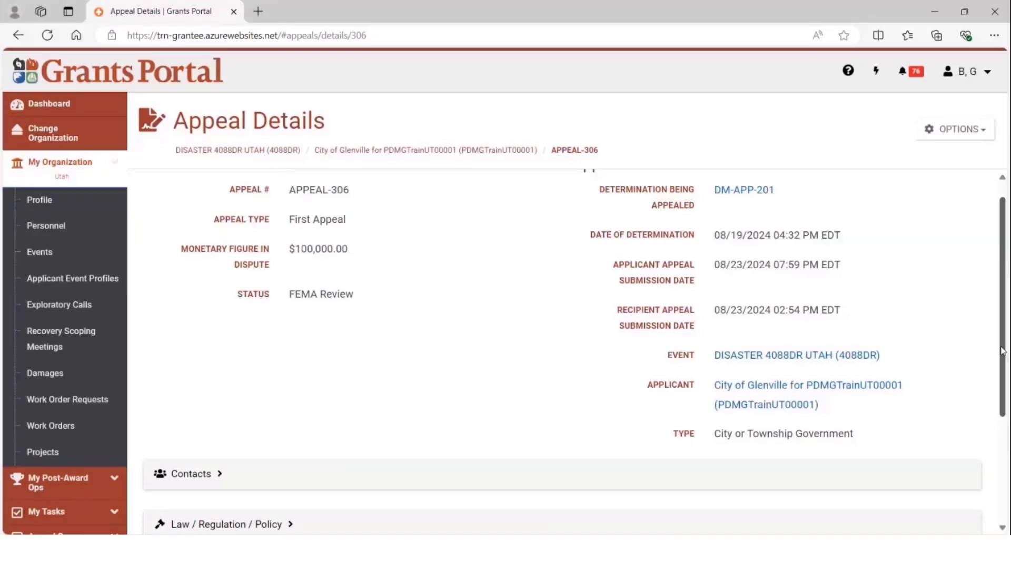
scroll(464, 397, "down", 3)
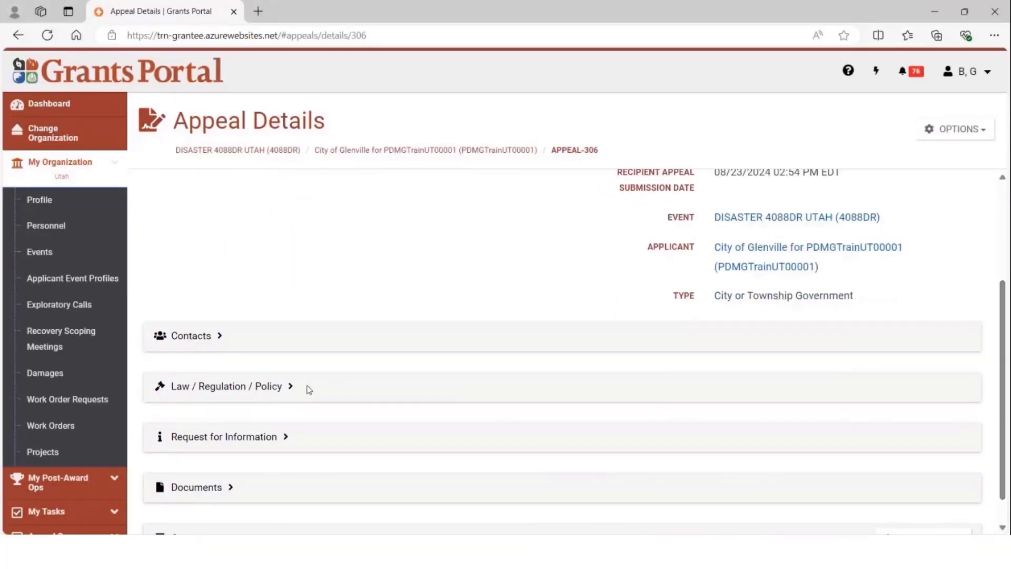
left_click(291, 386)
left_click(292, 388)
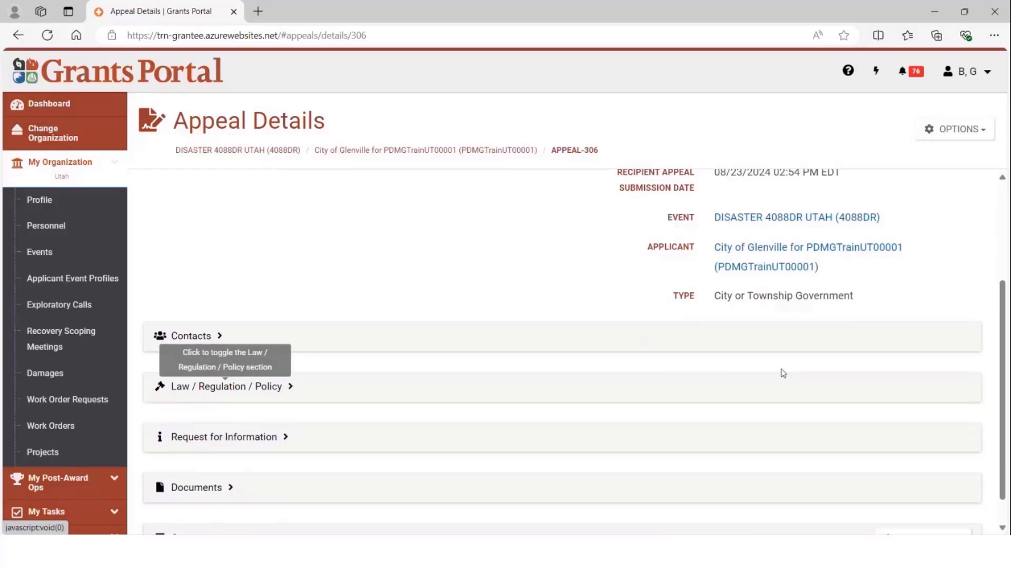
left_click_drag(1002, 368, 1001, 232)
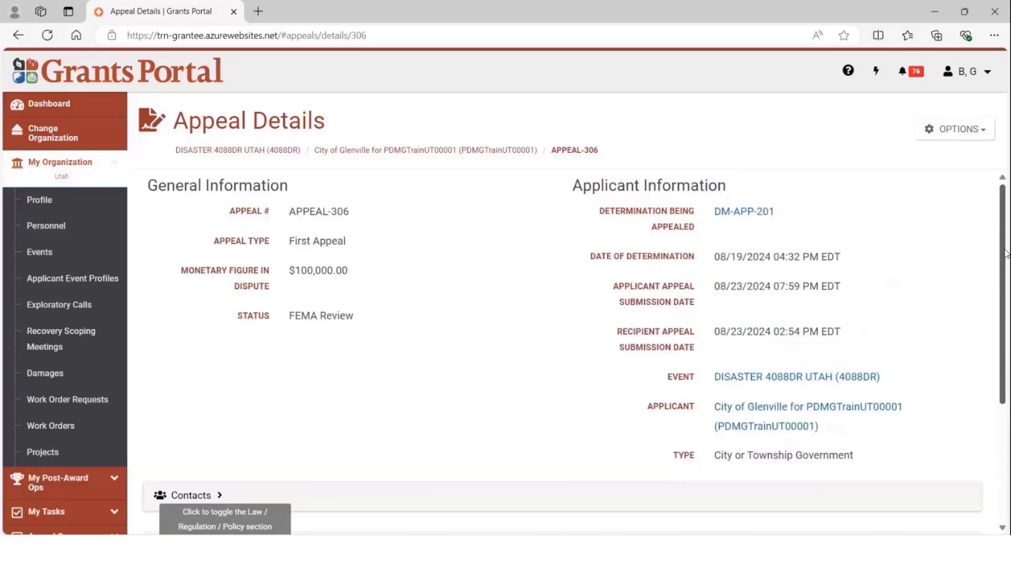
left_click(975, 133)
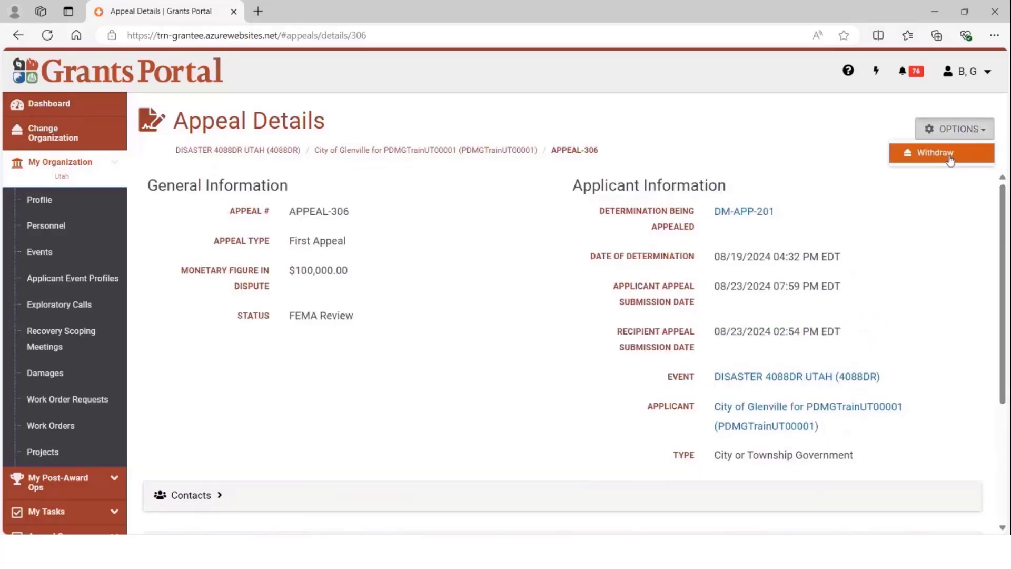
left_click(964, 135)
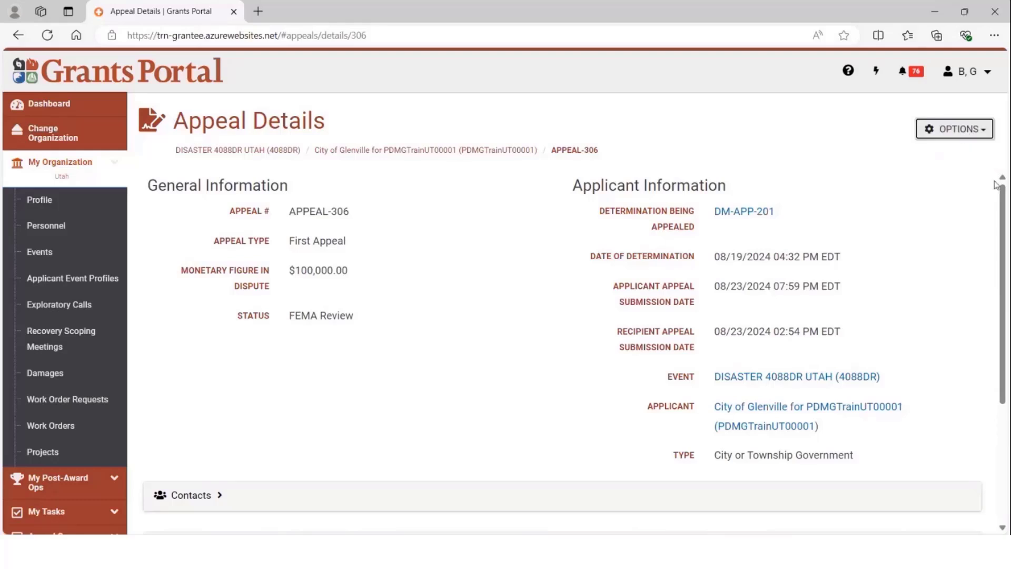
mouse_move(1006, 210)
left_mouse_down()
mouse_move(1005, 285)
mouse_move(1006, 204)
mouse_move(1007, 227)
left_mouse_up()
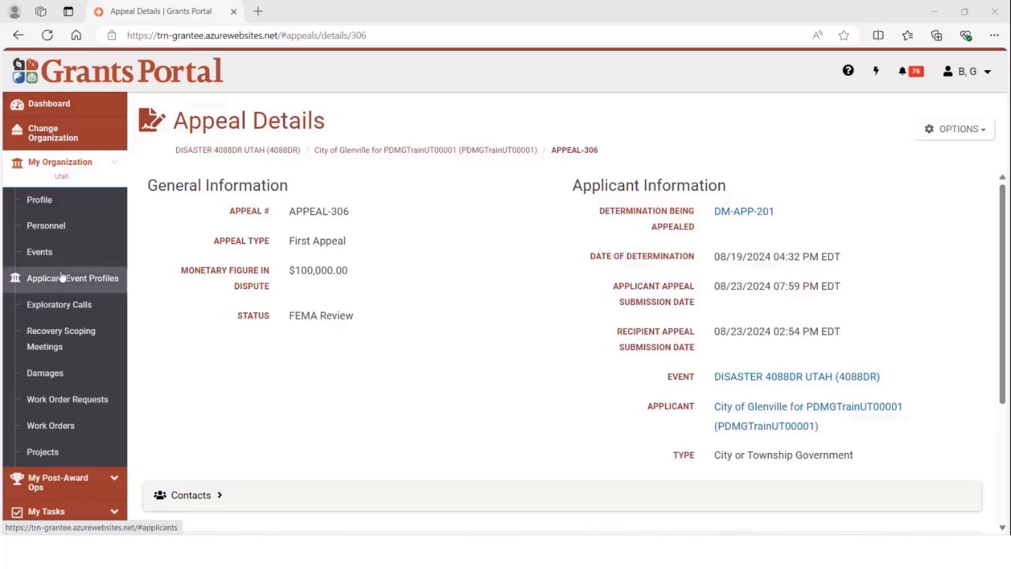
- Open the list of determination memos under the subrecipient tasks
left_click(92, 172)
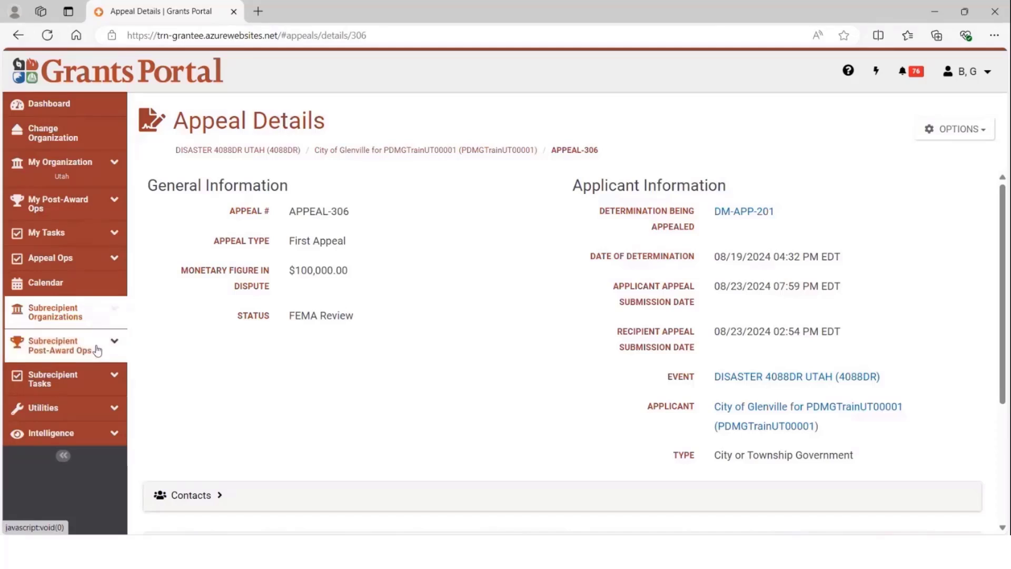
left_click(79, 378)
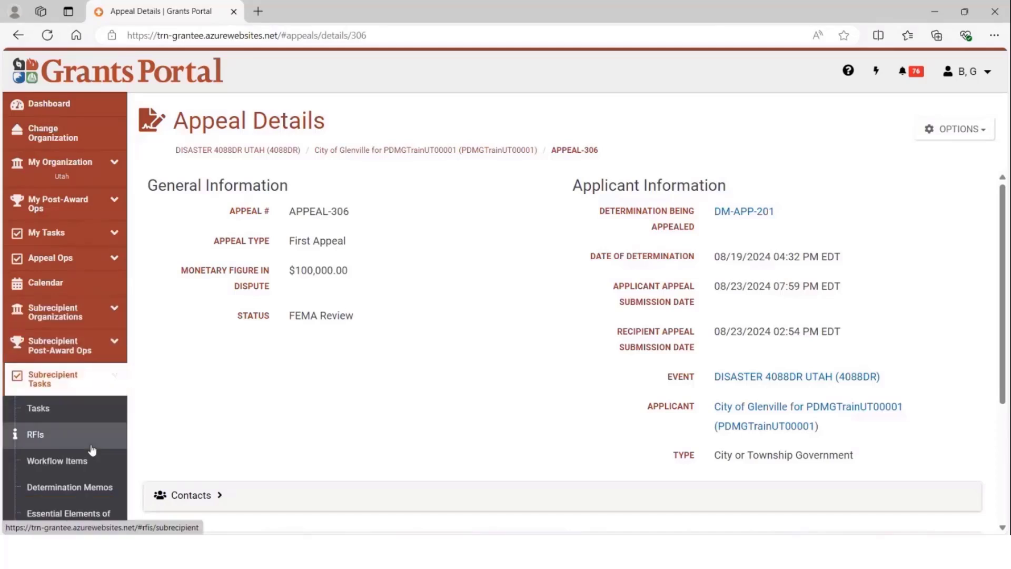
left_click(94, 489)
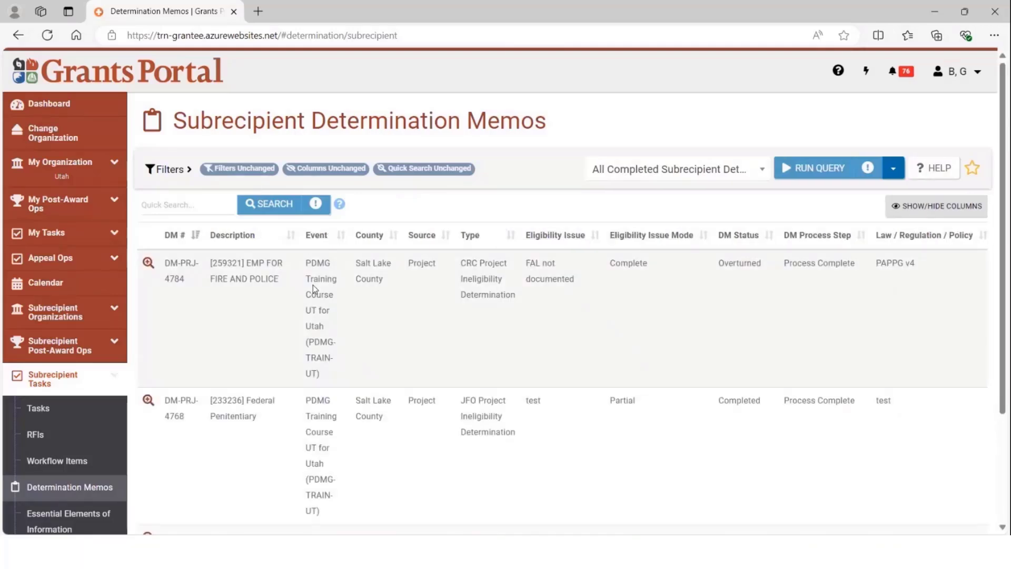
- Filter the subrecipient determination memos by the event DISASTER 4088DR UTAH (4088DR), check the subrecipient and source choices, and run the query
left_click(189, 171)
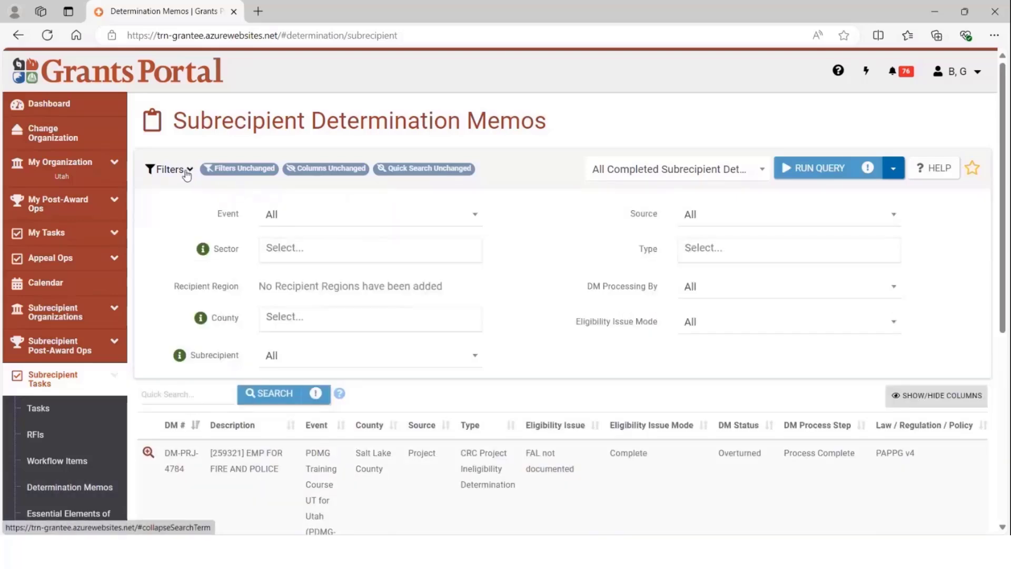
left_click(326, 223)
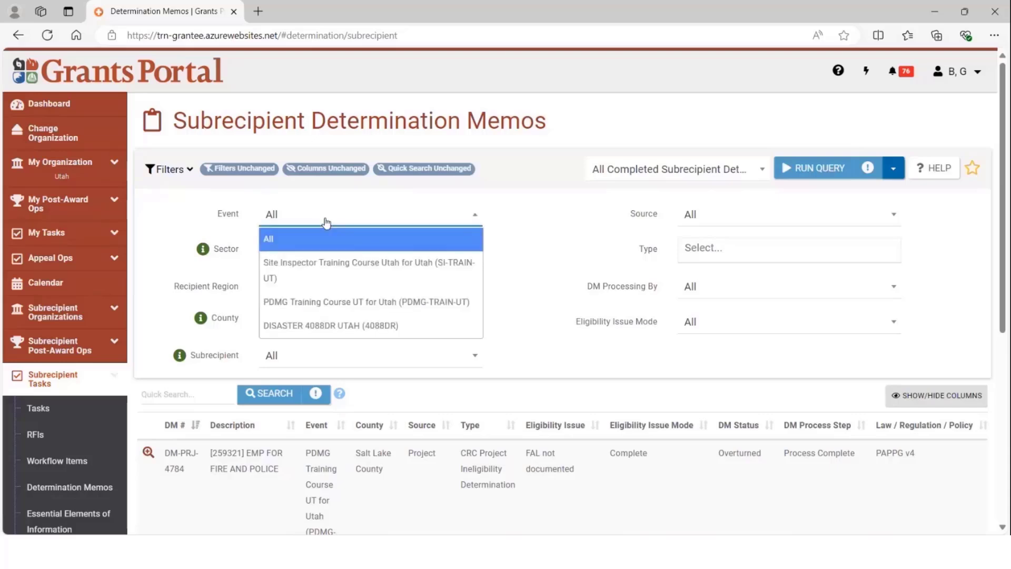
left_click(352, 325)
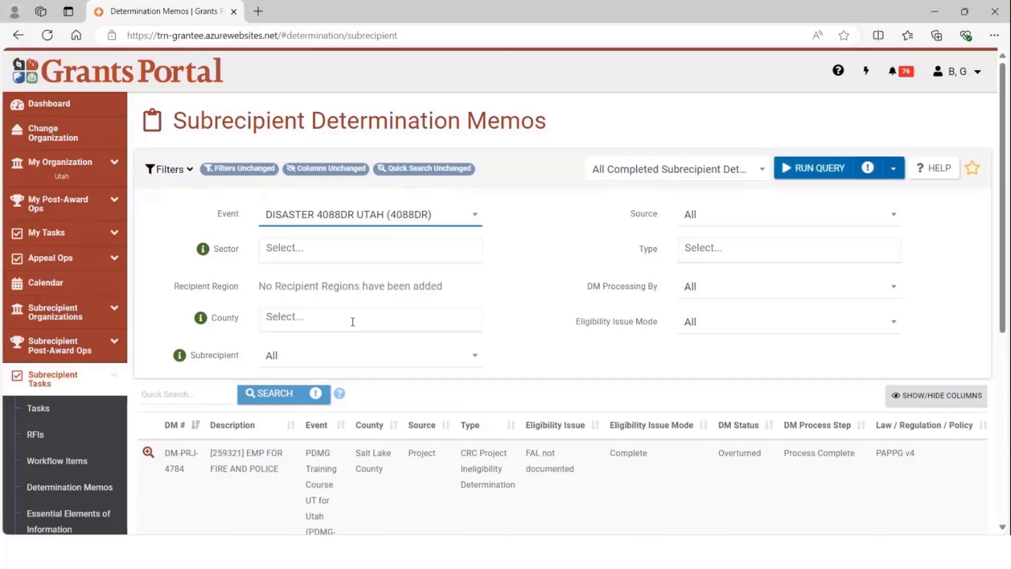
left_click(315, 357)
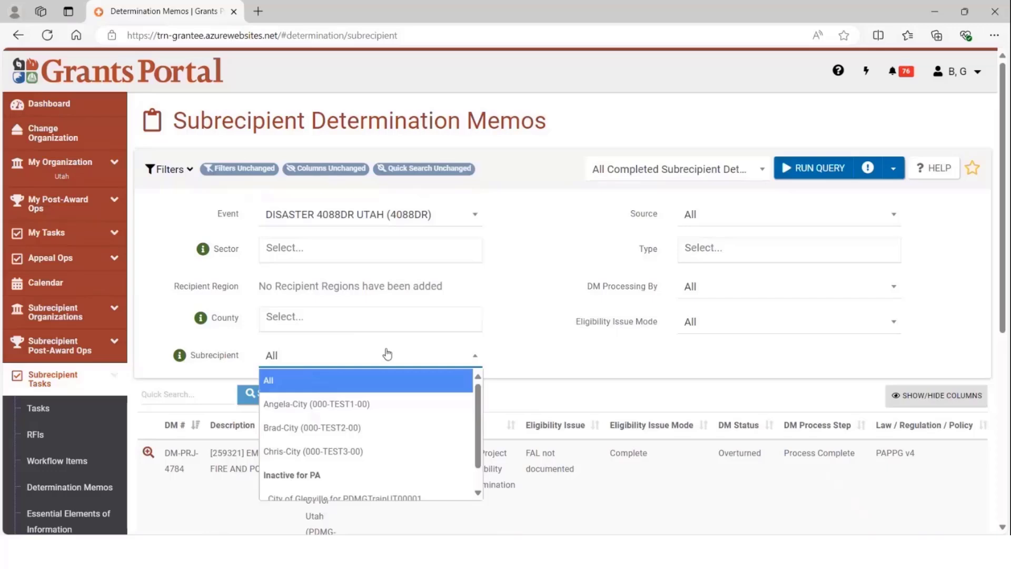
left_click(532, 356)
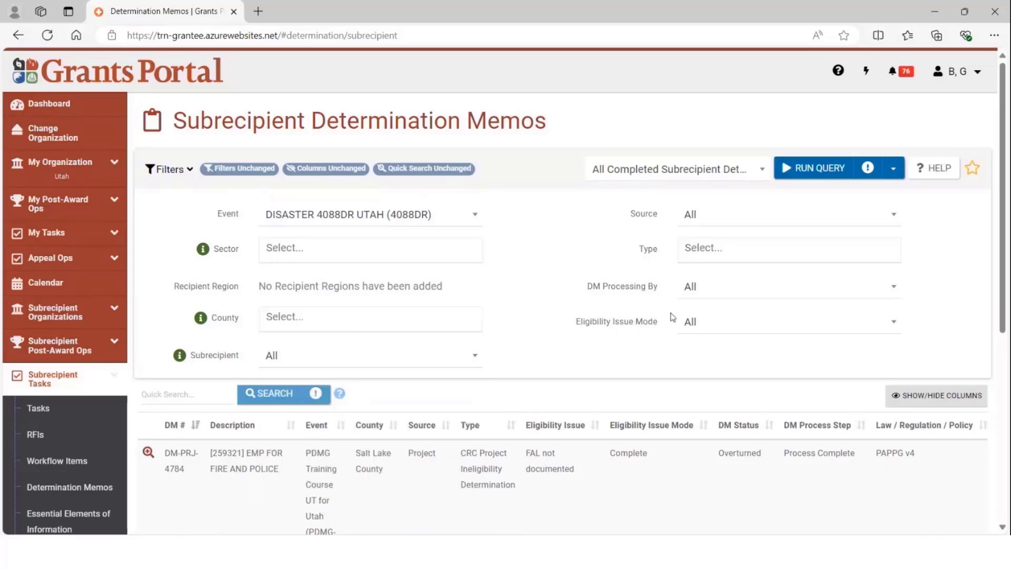
left_click(719, 220)
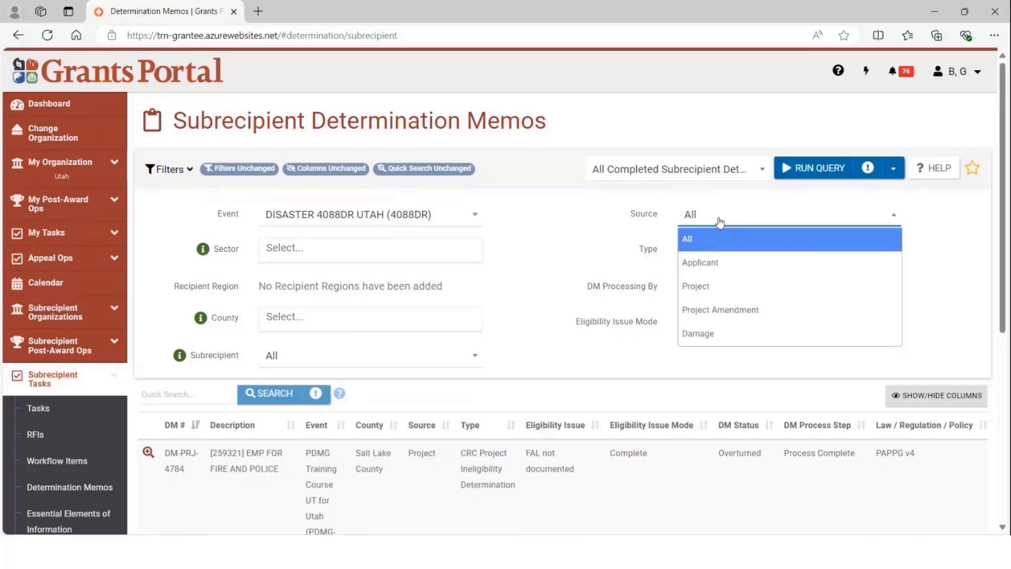
left_click(719, 221)
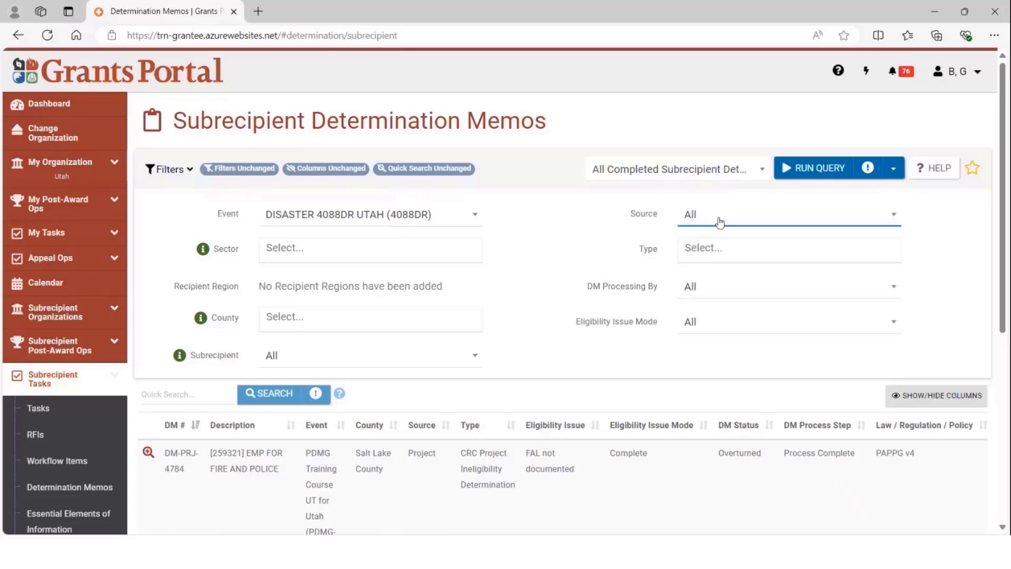
left_click(788, 169)
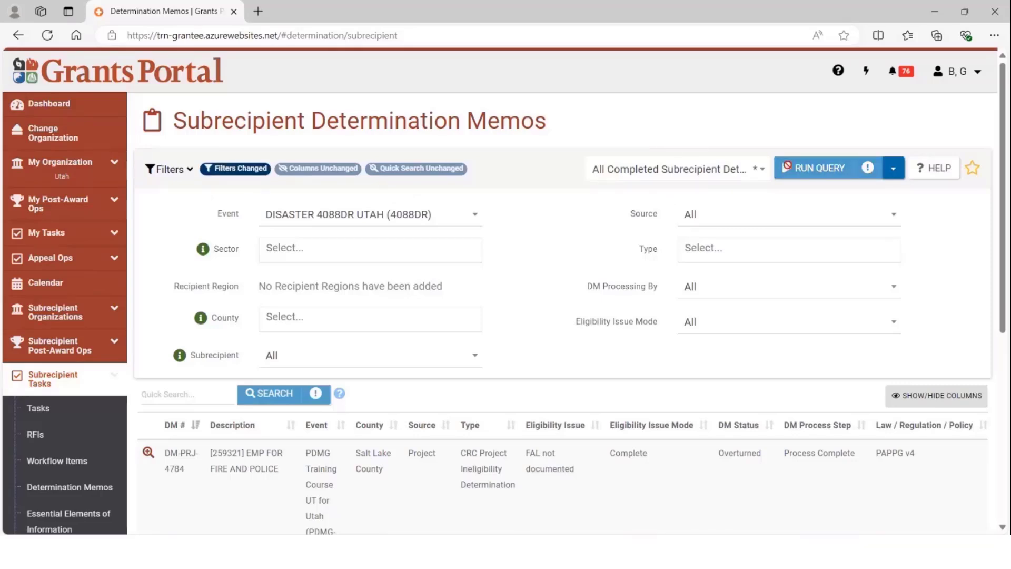
left_click_drag(1004, 248, 1004, 293)
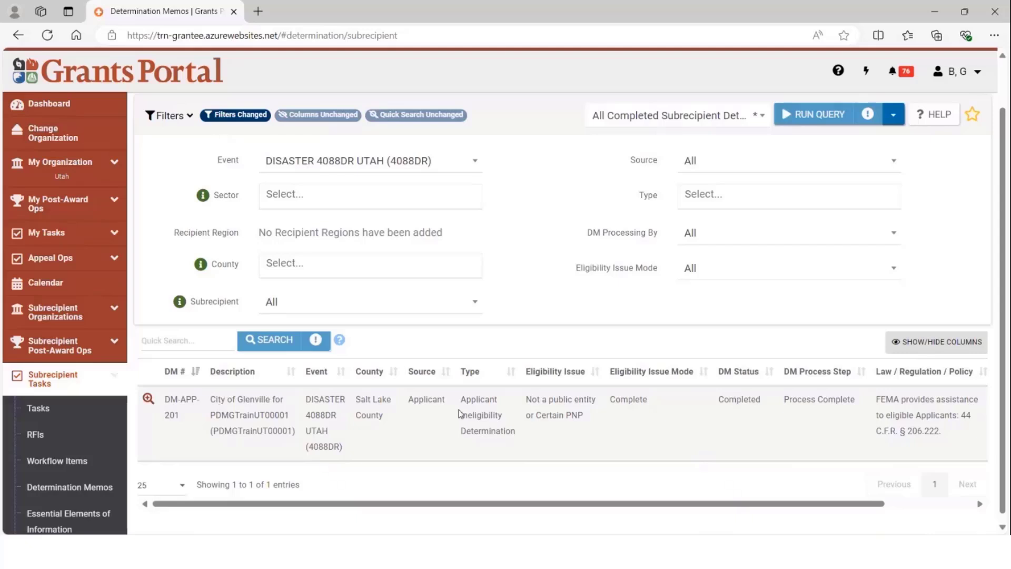
- Reset the event filter to All and rerun the query for completed subrecipient determination memos
scroll(989, 302, "up", 1)
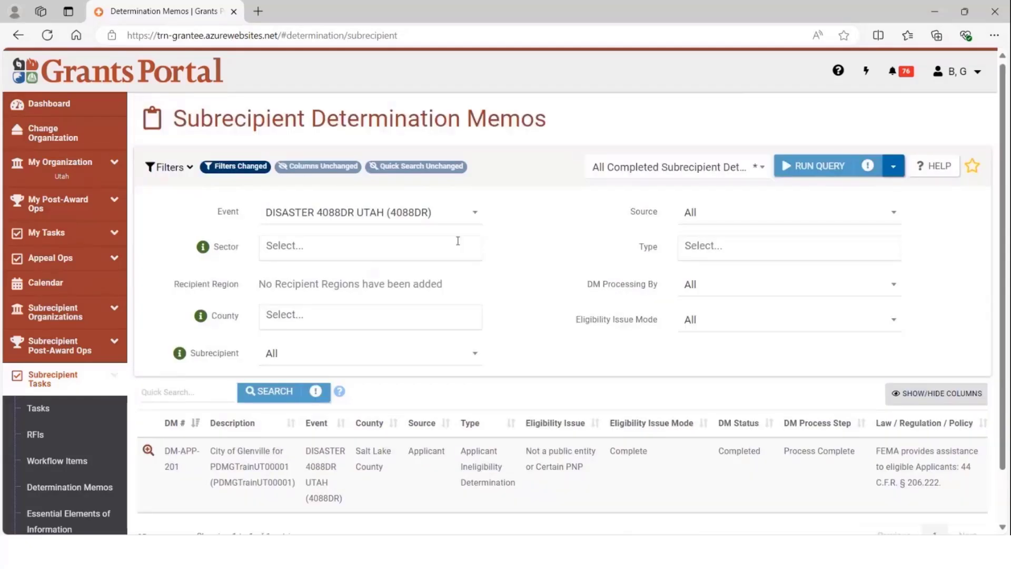
left_click(437, 216)
left_click(374, 237)
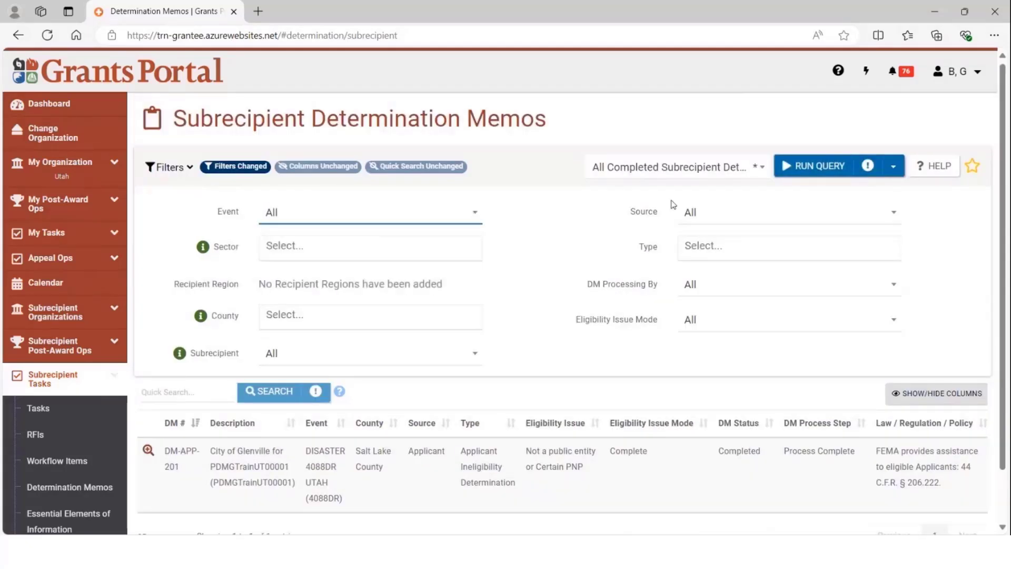
left_click(799, 166)
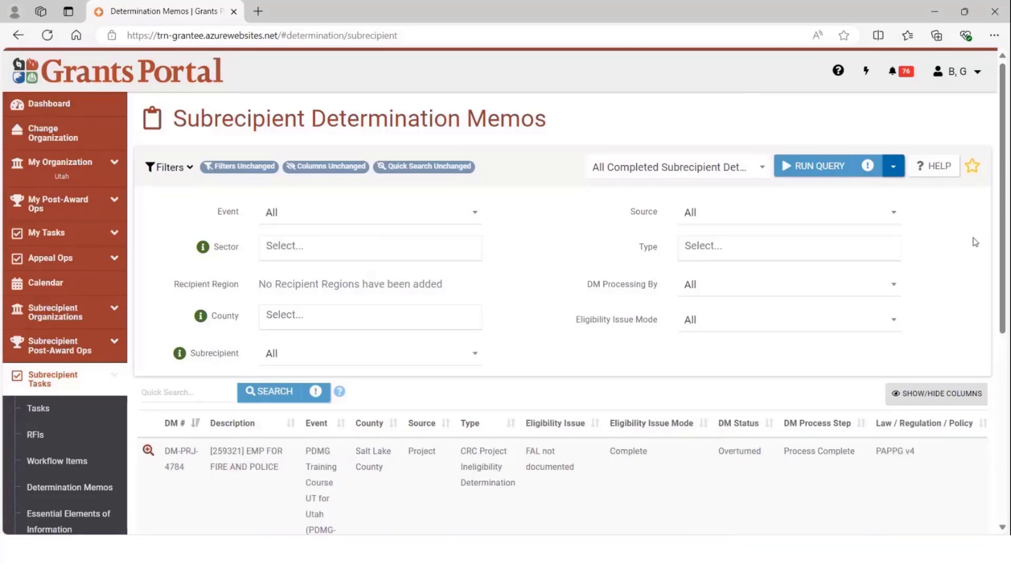
scroll(1003, 246, "down", 2)
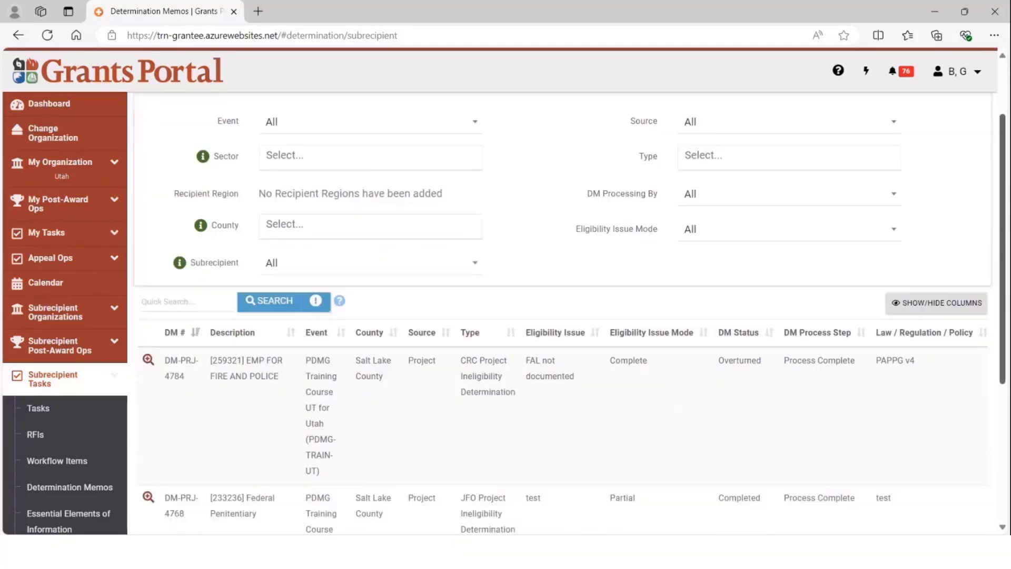
- Open the determination memo for the [233236] Federal Penitentiary project and request an appeal of it
scroll(572, 299, "down", 2)
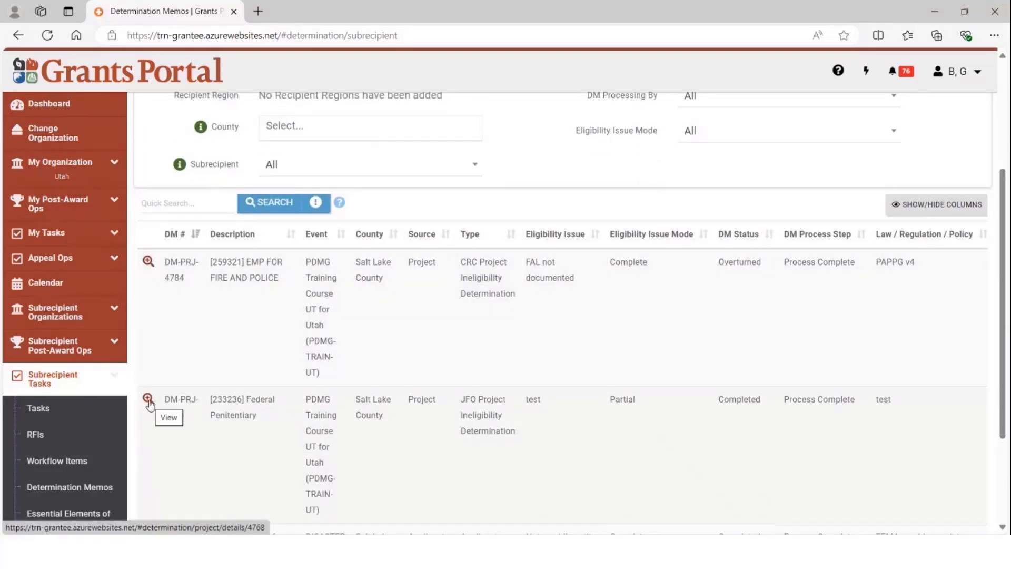
left_click(149, 402)
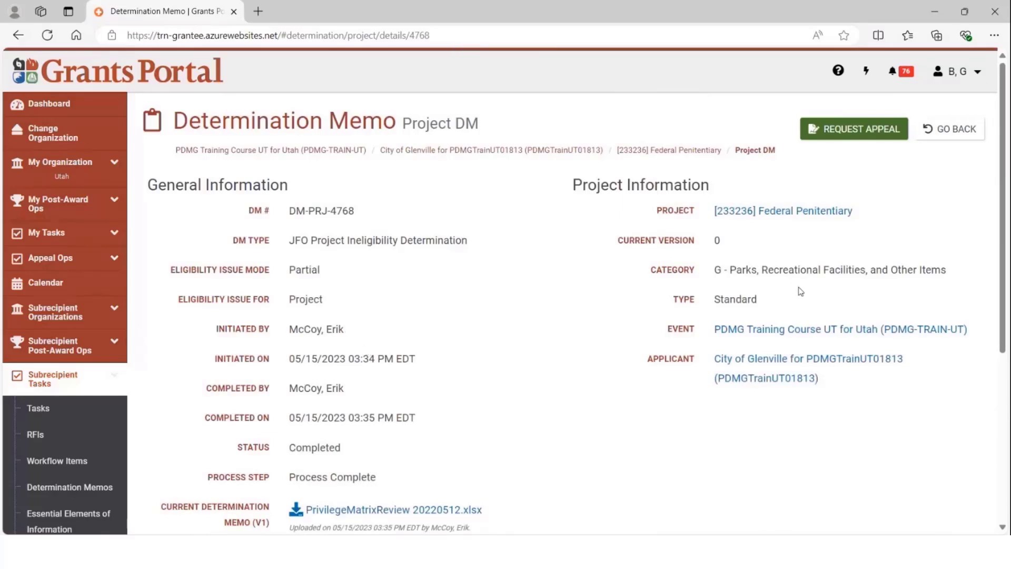
left_click(828, 132)
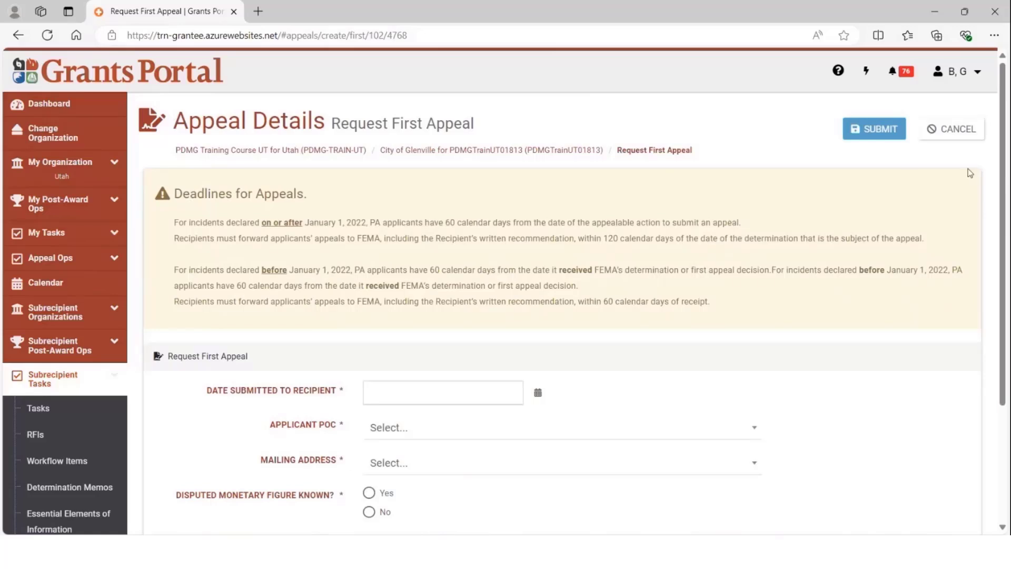
- Set the date submitted to recipient to 8/23/2024 and choose the applicant's primary POC and the listed mailing address
scroll(564, 315, "down", 2)
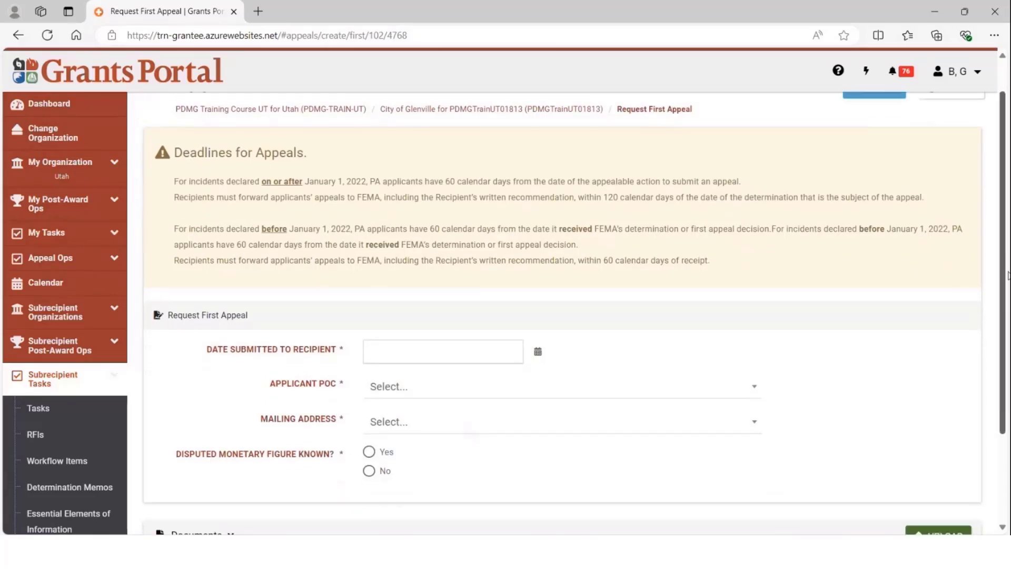
left_click(427, 296)
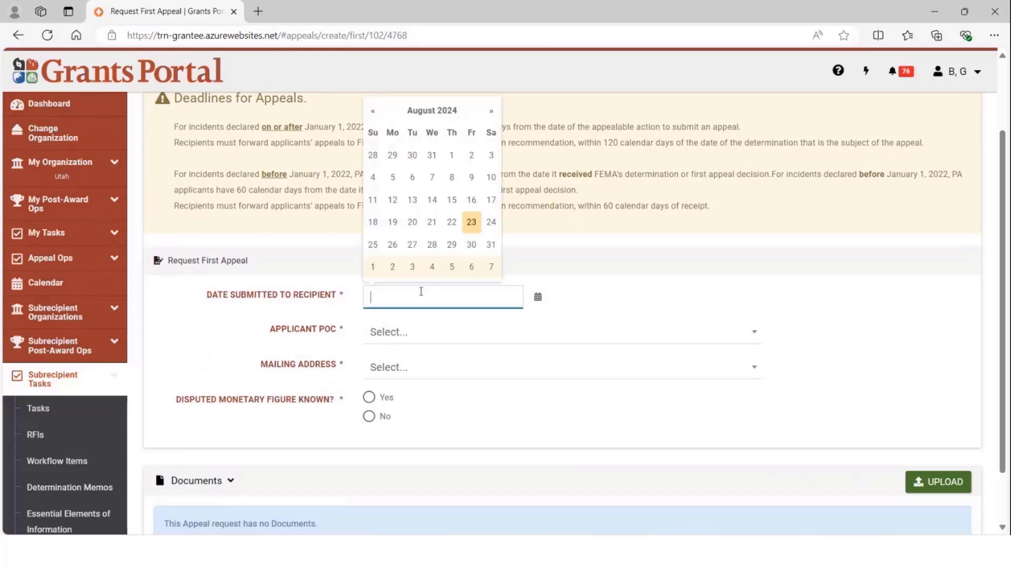
left_click(472, 221)
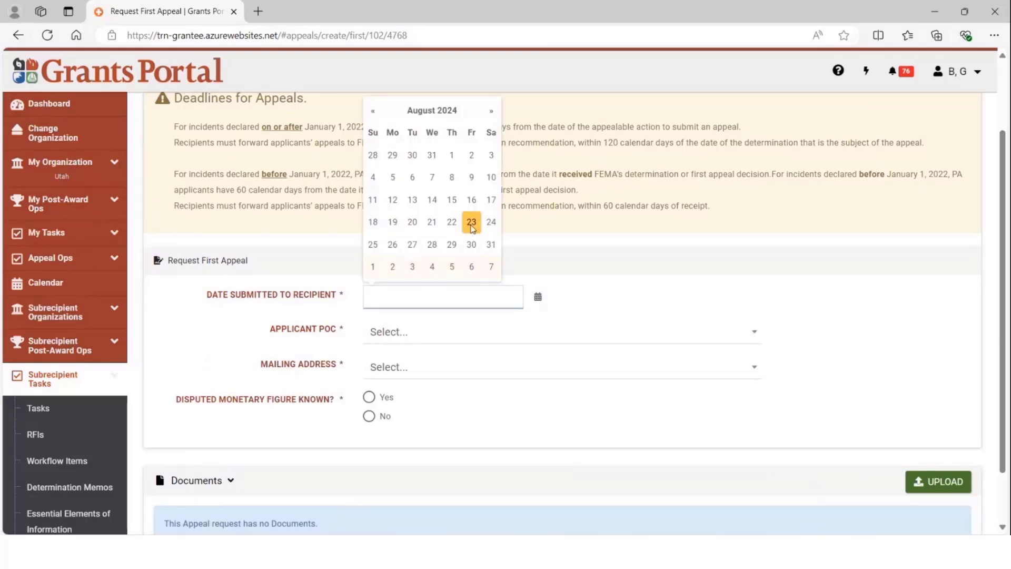
left_click(466, 335)
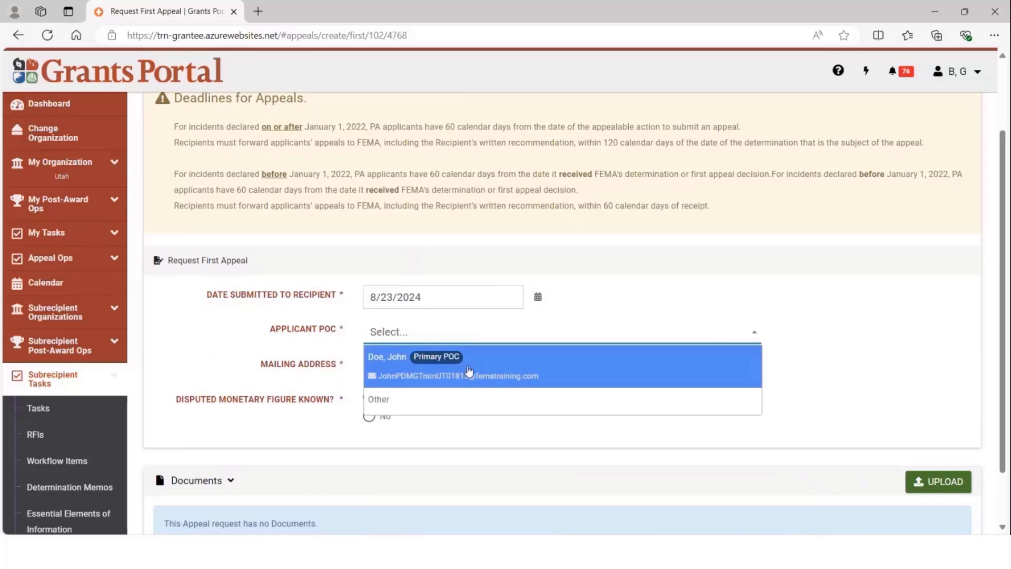
left_click(469, 370)
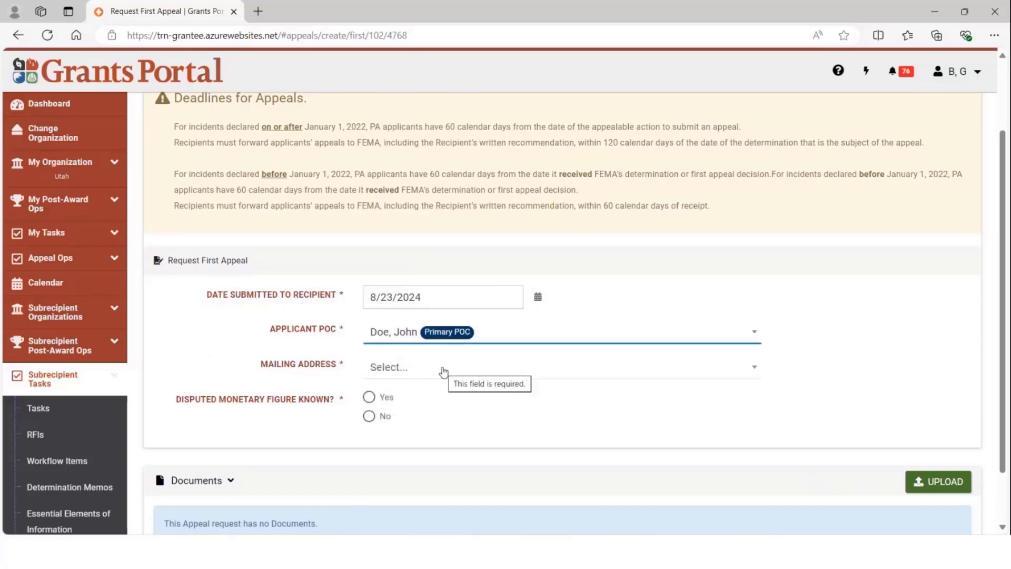
left_click(444, 371)
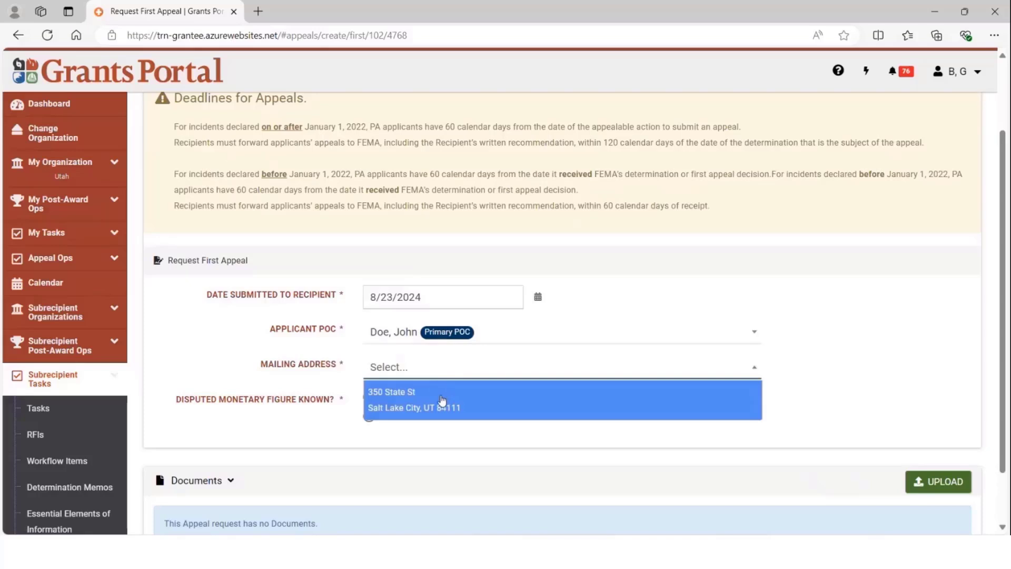
left_click(442, 401)
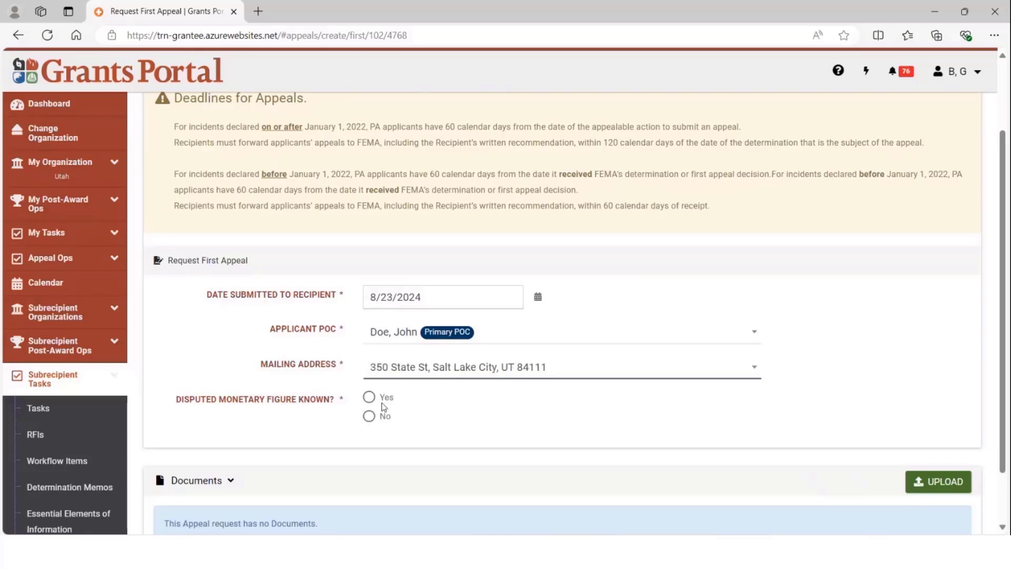
- Mark the disputed monetary figure as known and enter $10,000 as the amount in dispute
left_click(369, 398)
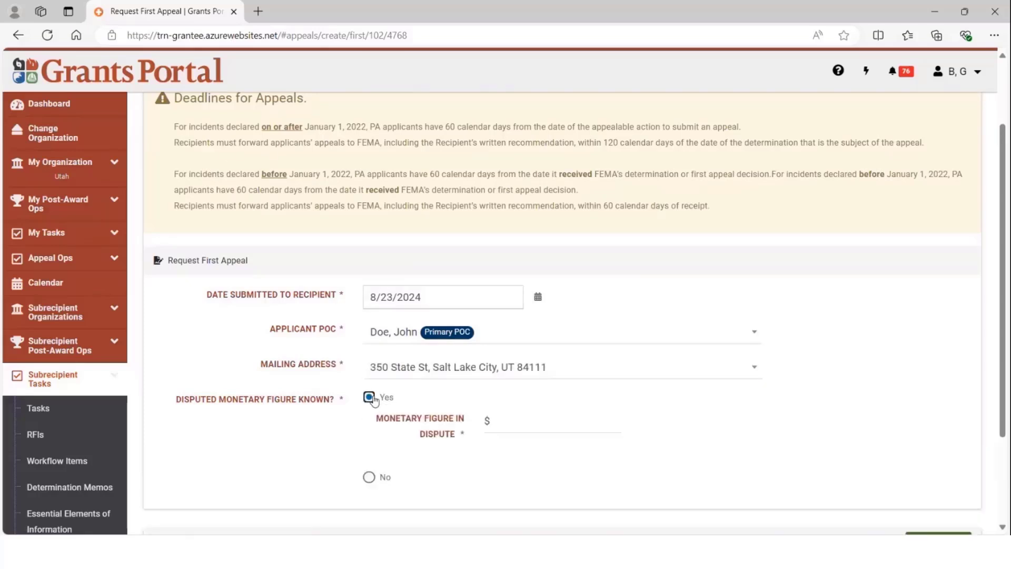
left_click(515, 425)
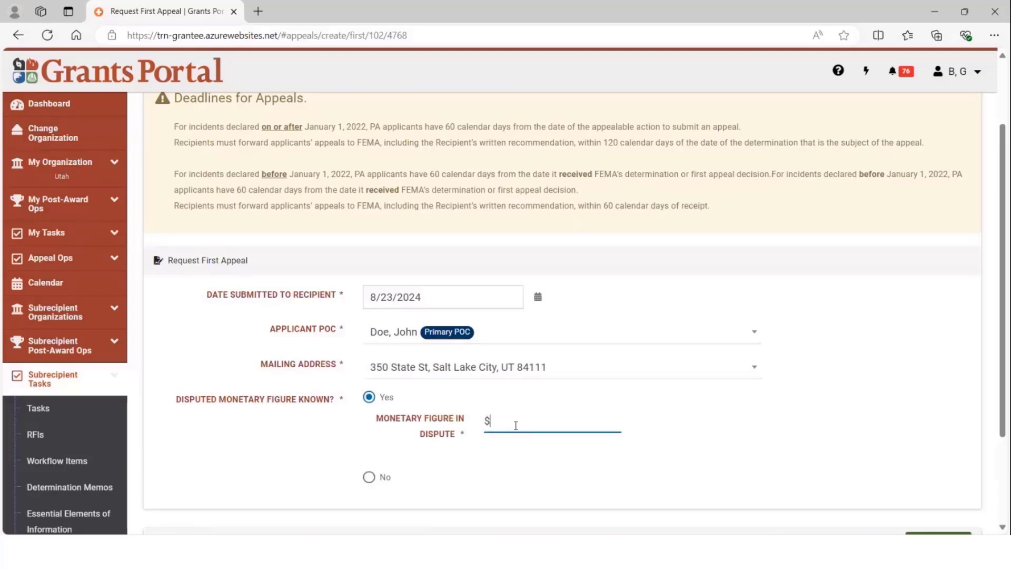
type("10,000")
left_click(739, 442)
- Upload PRACTICE DM LETTER.docx as the applicant appeal letter with the description "603456- DR4088 - Appeals Letter"
left_click_drag(1002, 383, 1007, 446)
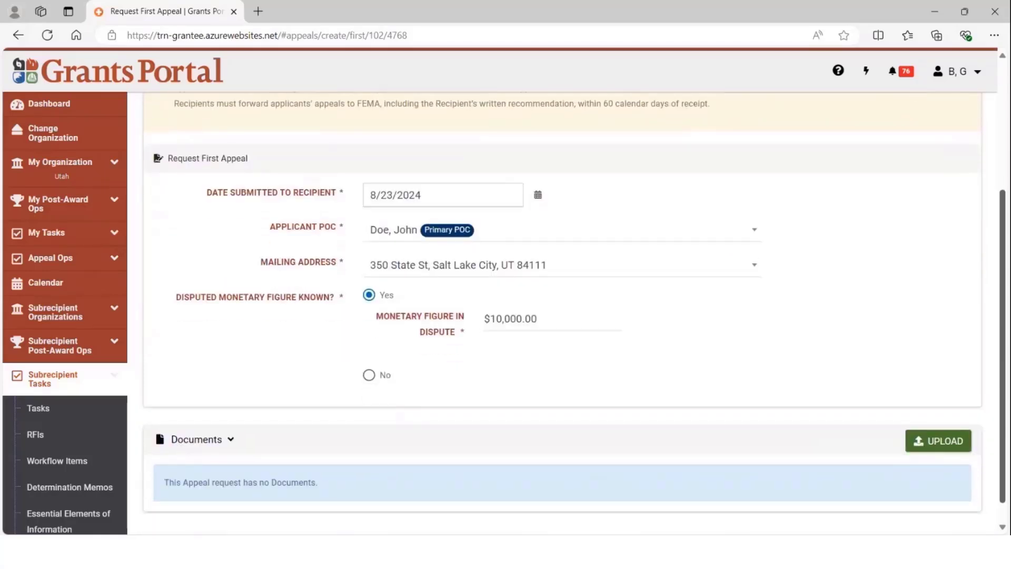
left_click(935, 443)
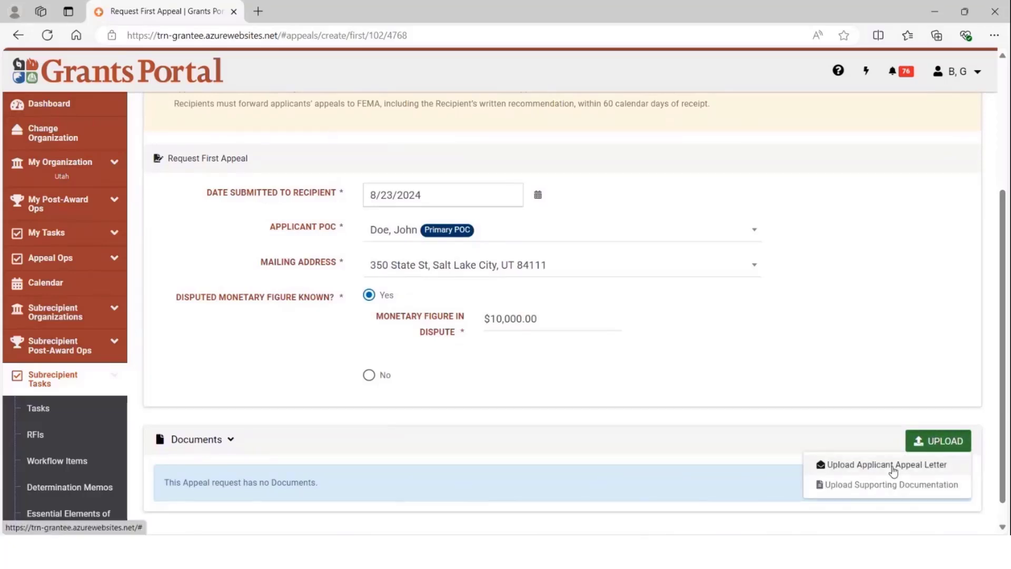
left_click(832, 463)
left_click(347, 269)
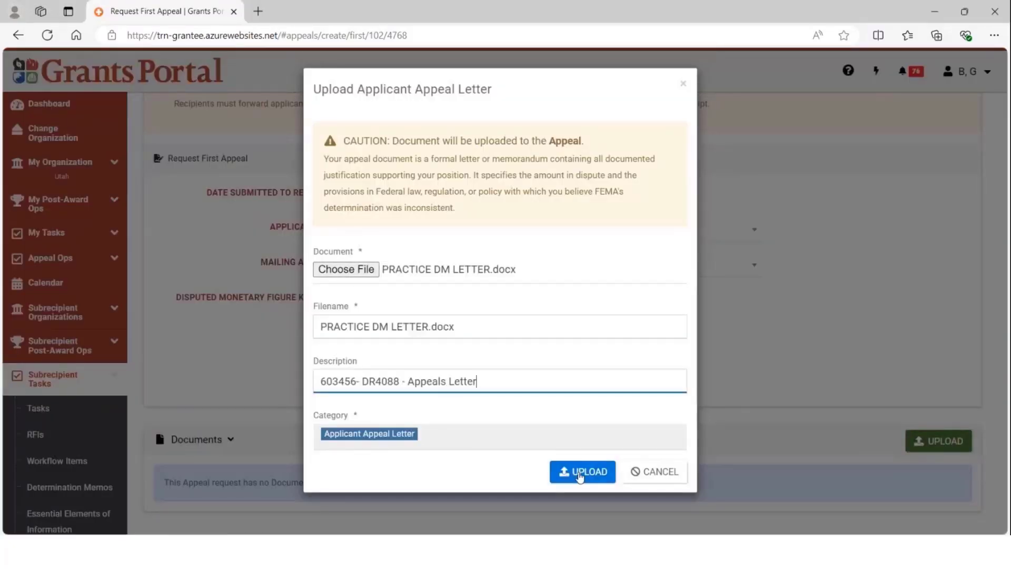
left_click(582, 471)
- Add SUPPORT DM DOCS.docx as supporting documentation for the appeal
scroll(938, 400, "down", 1)
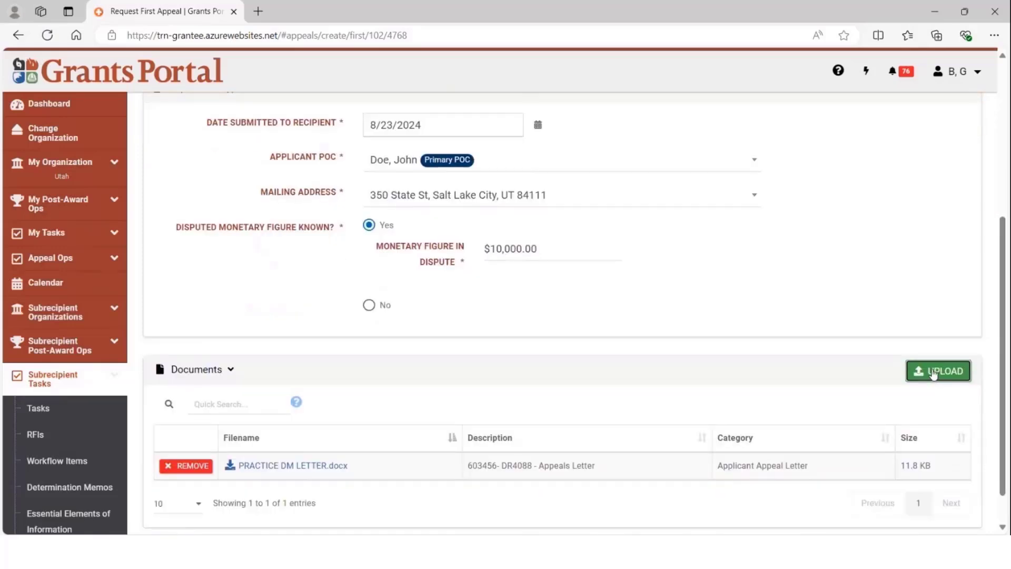
left_click(938, 371)
left_click(864, 416)
left_click(518, 222)
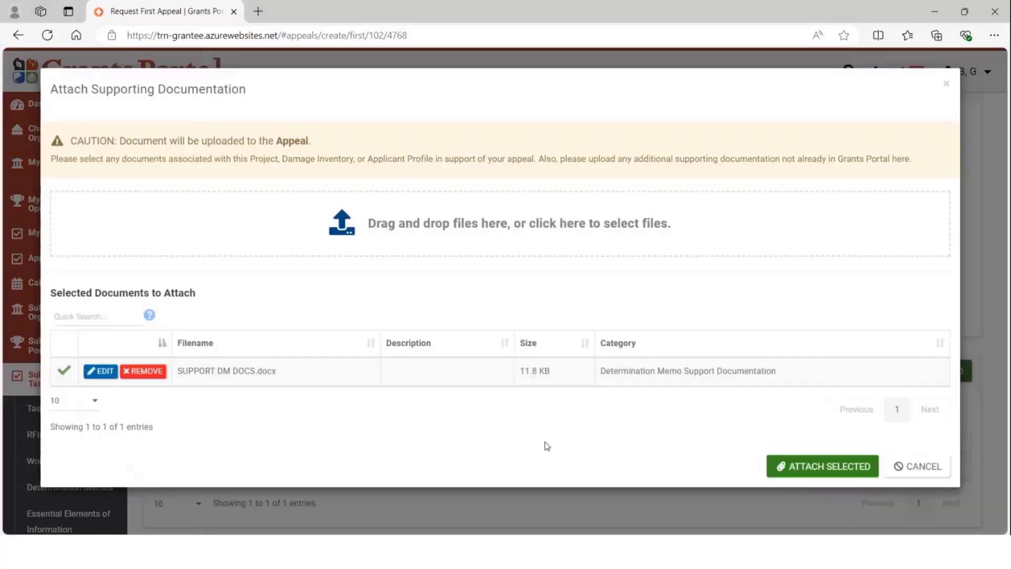
- Describe the supporting document as "603456 - DR4088 - Appeals Support Docs" and attach it to the appeal
left_click(100, 371)
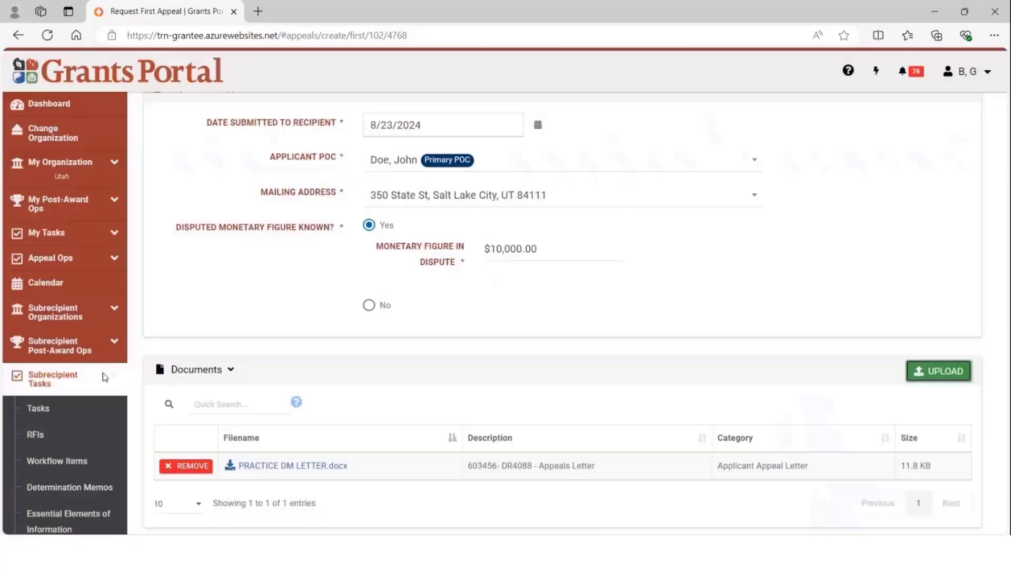
left_click(376, 313)
type("6")
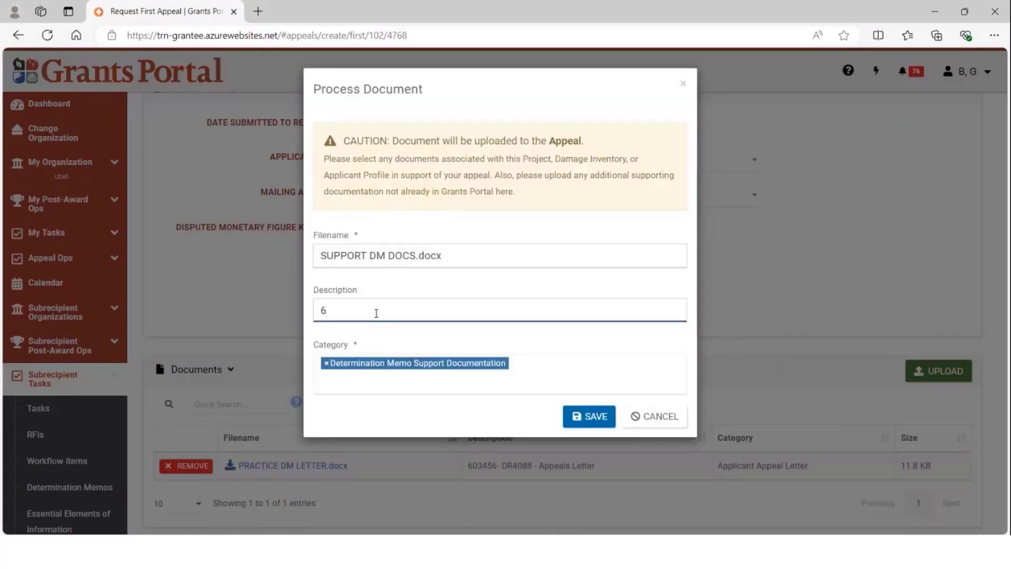
type("03456 - DR4088 - App")
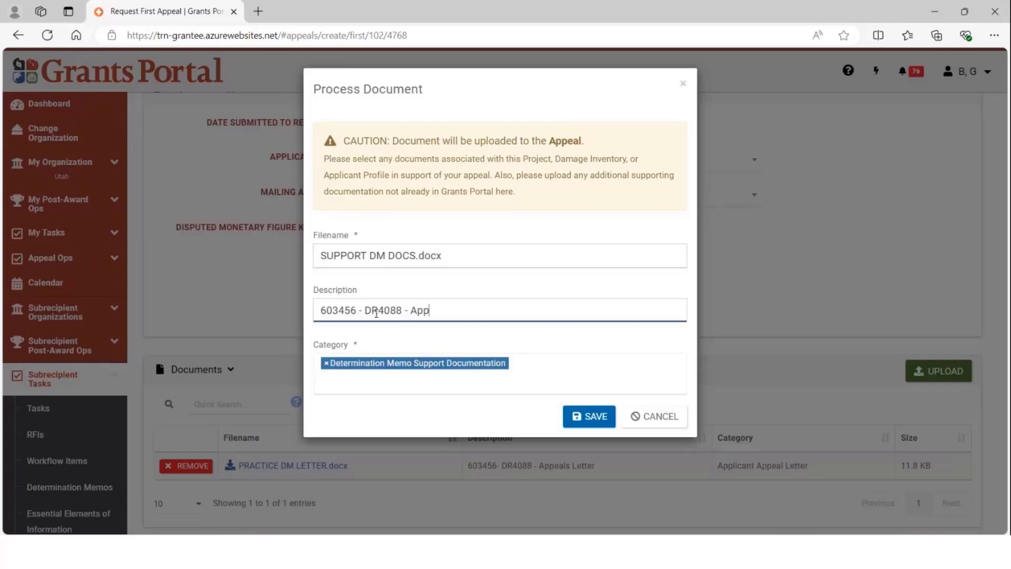
key("BackSpace")
key("BackSpace")
key("BackSpace")
type("eals Supor")
key("BackSpace")
type("port Docs")
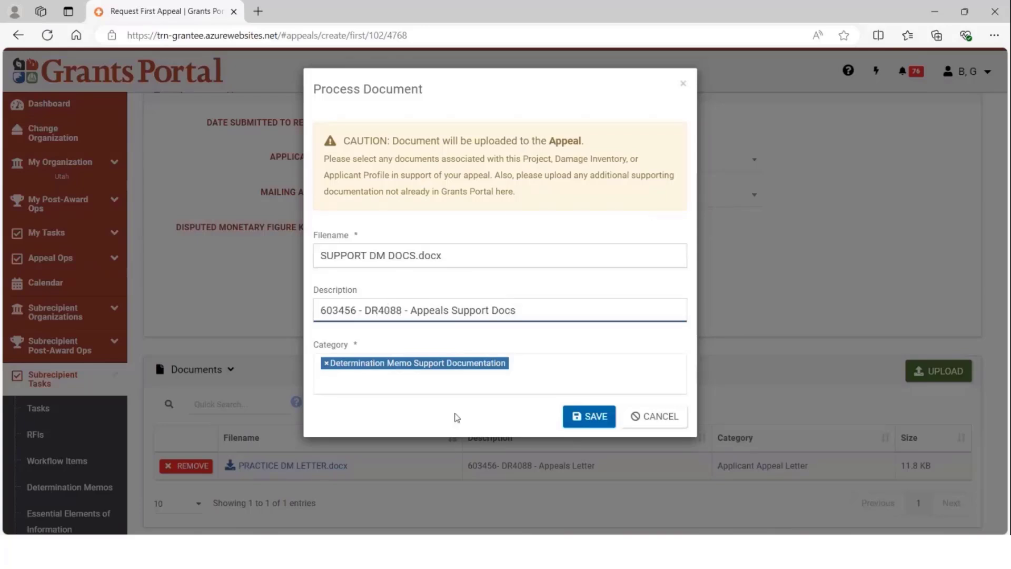
left_click(591, 414)
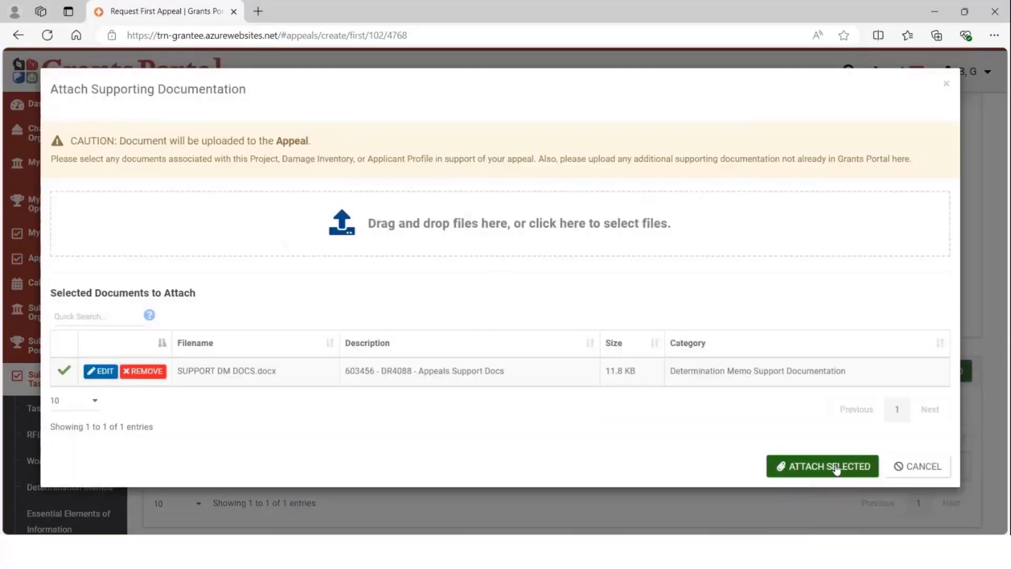
left_click(835, 464)
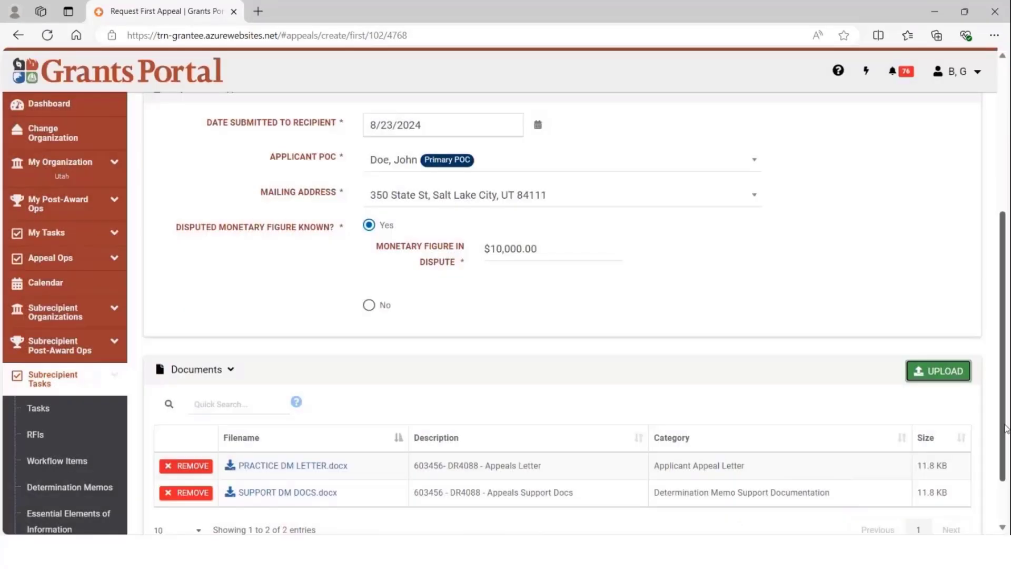
- Submit the first appeal request, confirm the submission, and look over the resulting appeal details
left_click_drag(1006, 430, 975, 261)
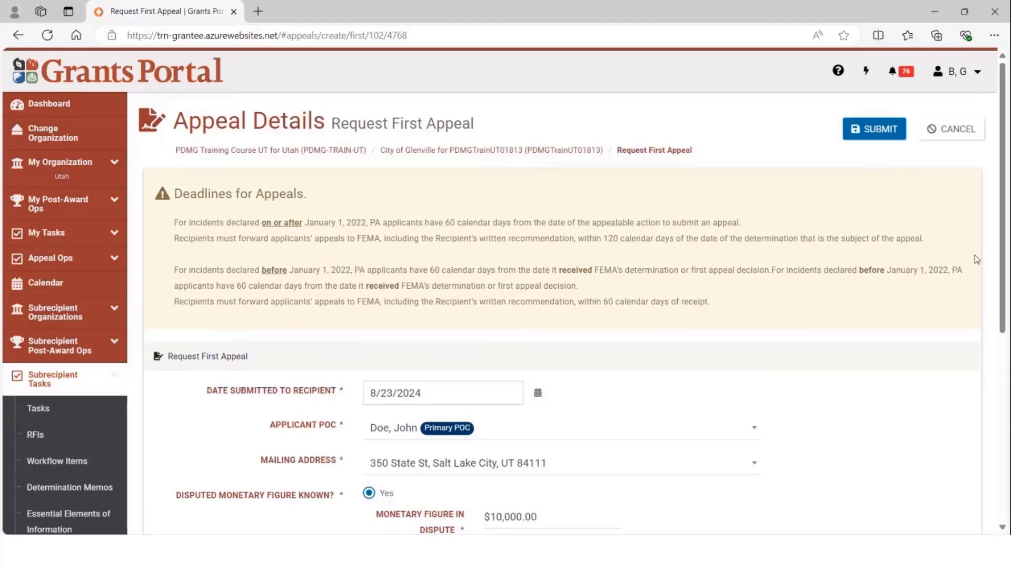
left_click(853, 130)
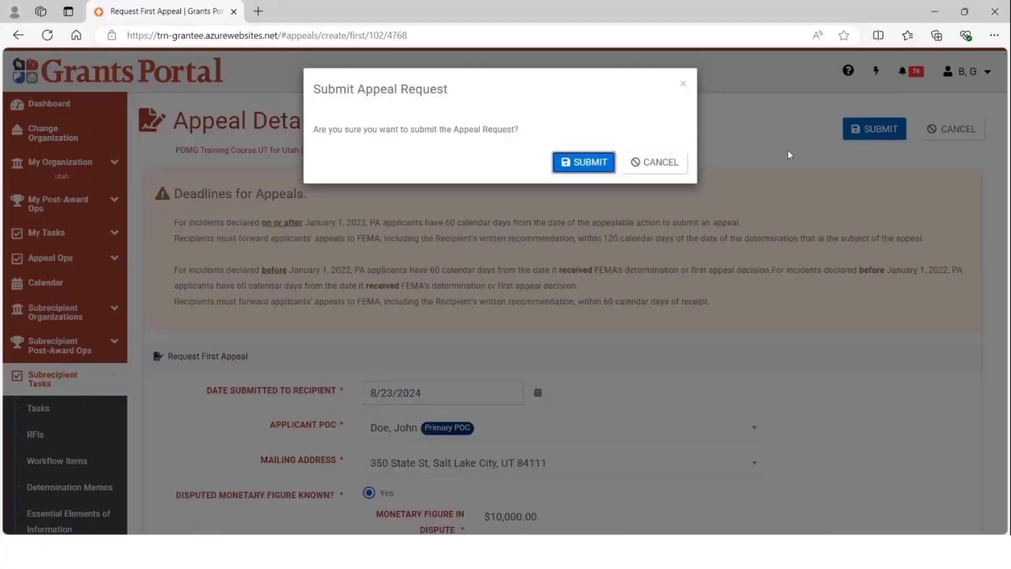
left_click(578, 166)
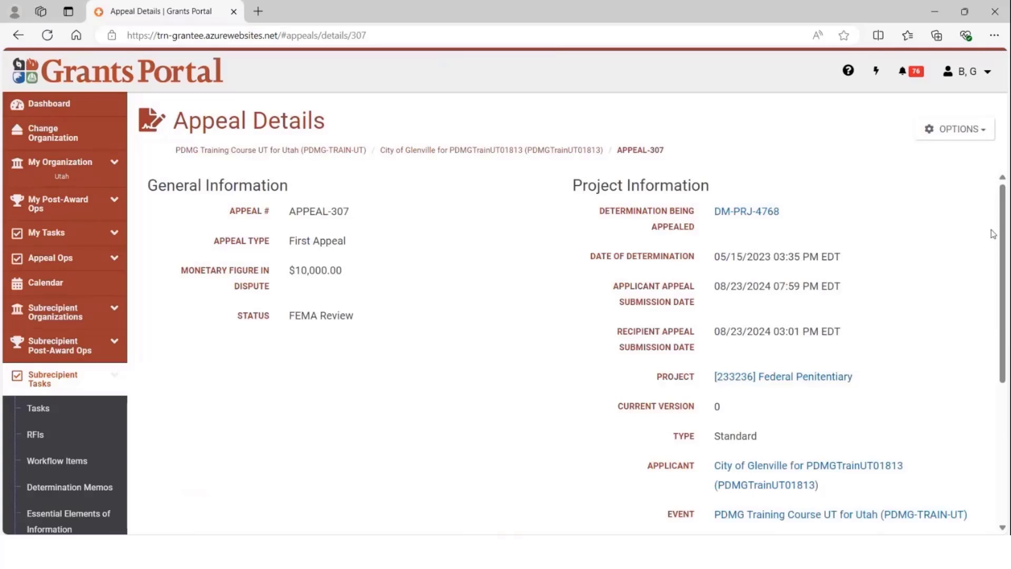
left_click_drag(1006, 246, 1002, 340)
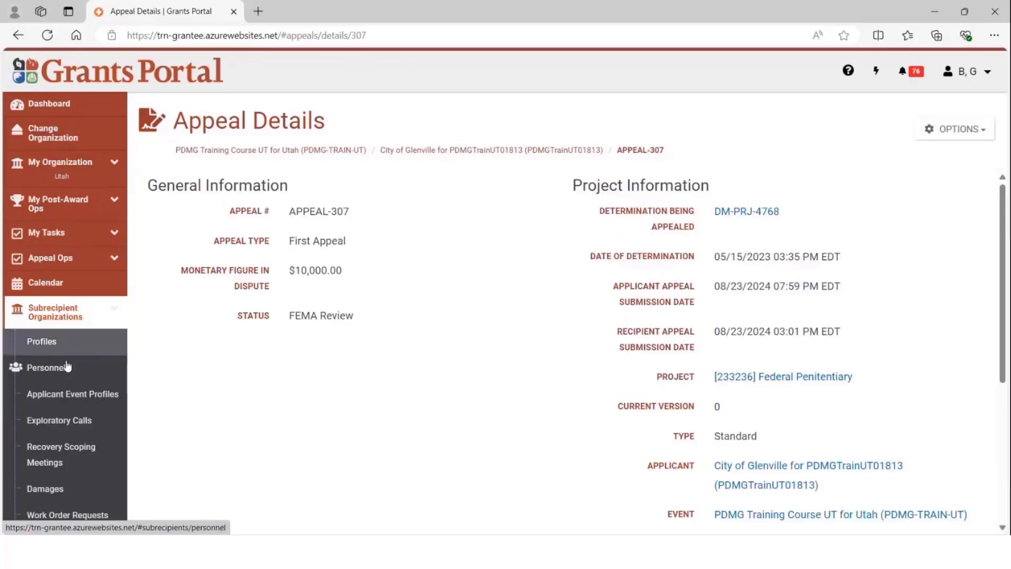
- Open the details of the DISASTER 4088DR UTAH event from the organization's events list
left_click(116, 165)
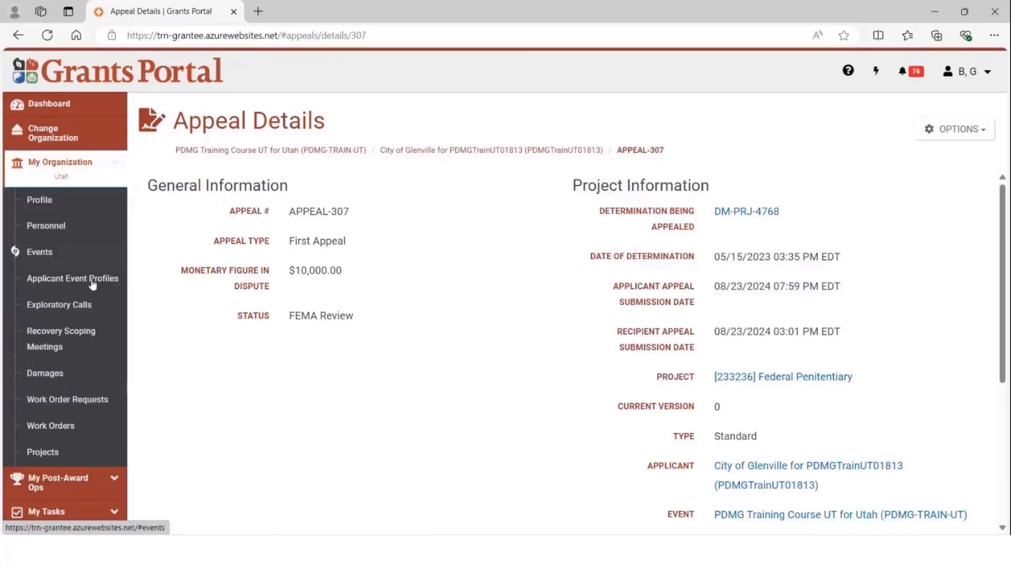
left_click(95, 279)
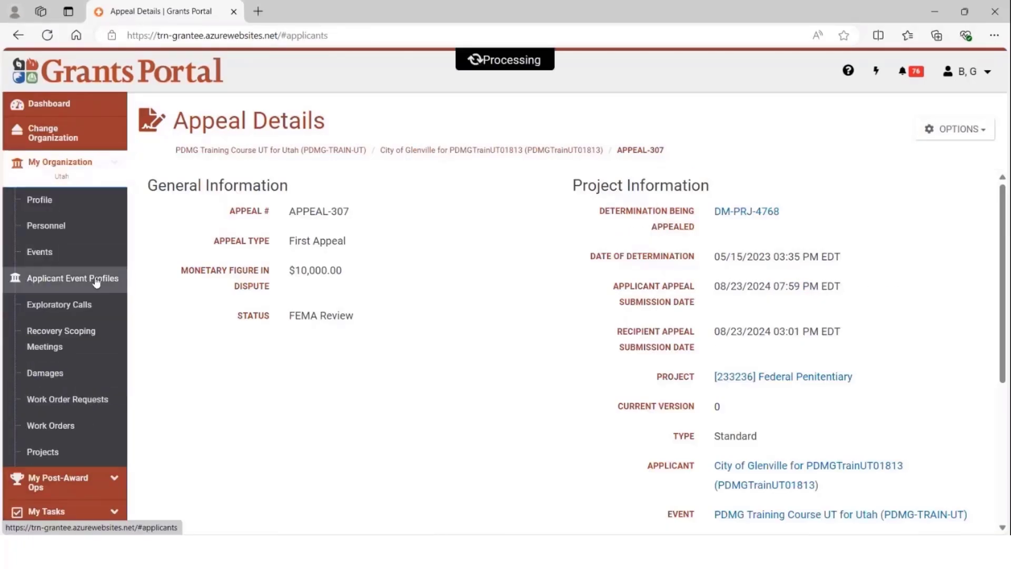
left_click(61, 255)
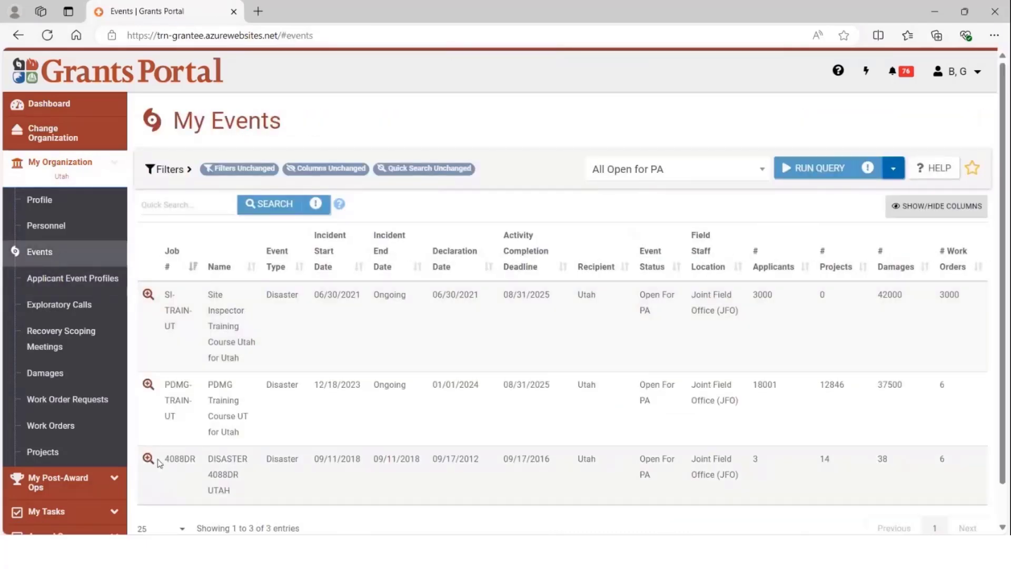
left_click(148, 458)
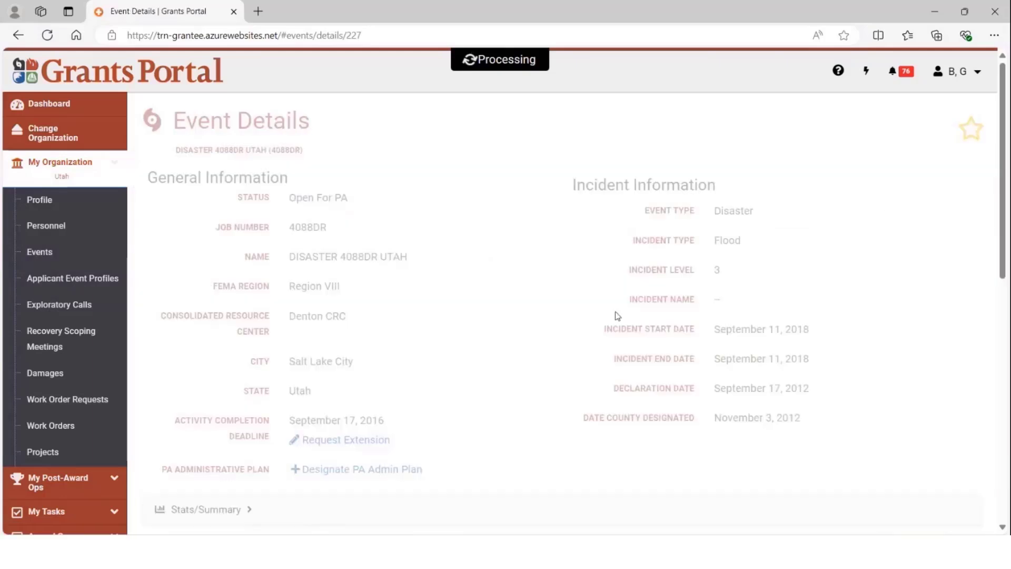
- Open the Brad-City applicant event profile from the event's applicant profiles and go to its Appeals section
left_click_drag(1005, 227, 1005, 406)
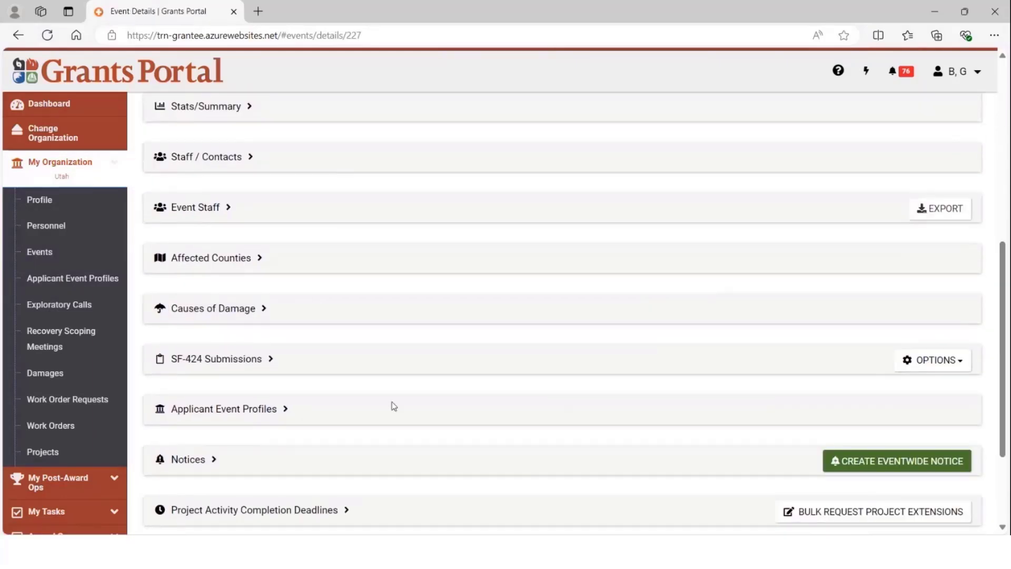
left_click(249, 417)
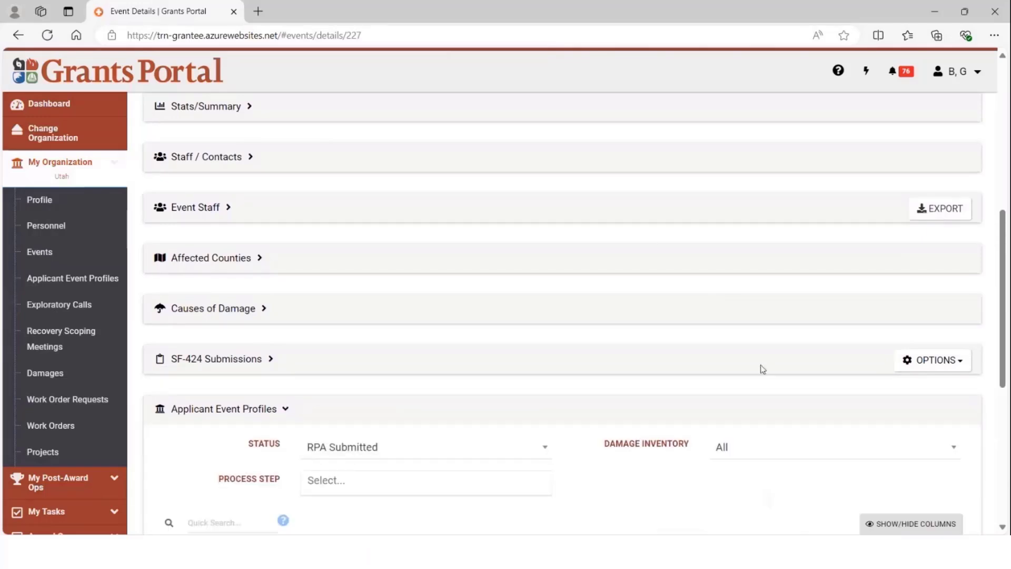
left_click_drag(1005, 329, 1008, 421)
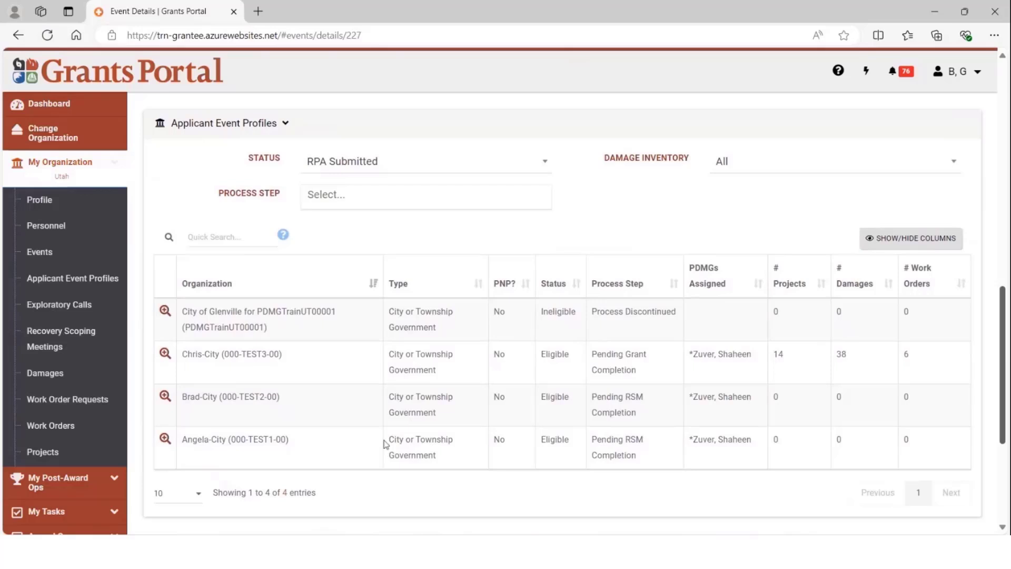
left_click(164, 396)
left_click_drag(1002, 192, 1007, 492)
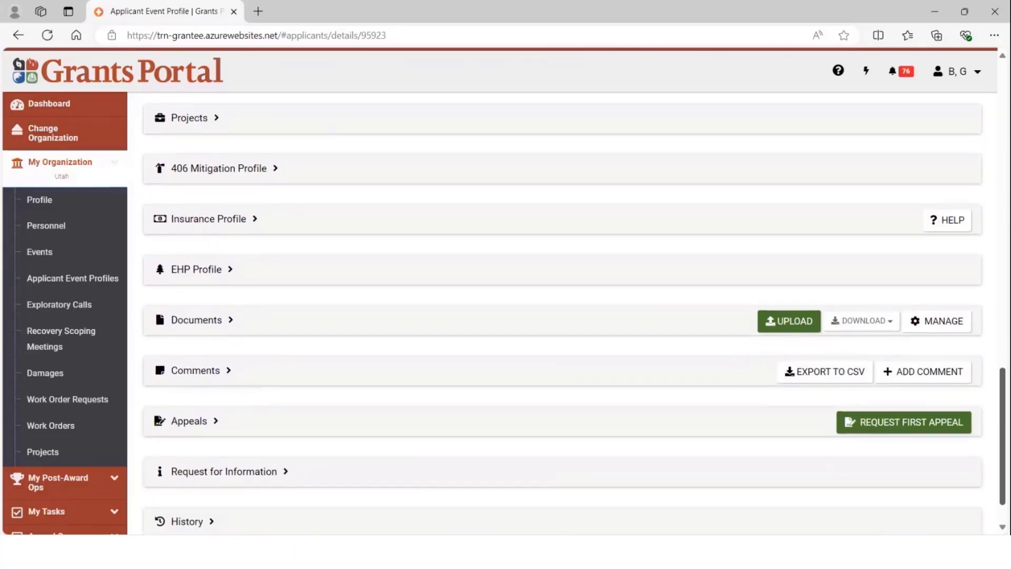
- Start a first appeal request from the applicant's Appeals section and answer No to whether it relates to a FEMA determination memo
left_click(215, 422)
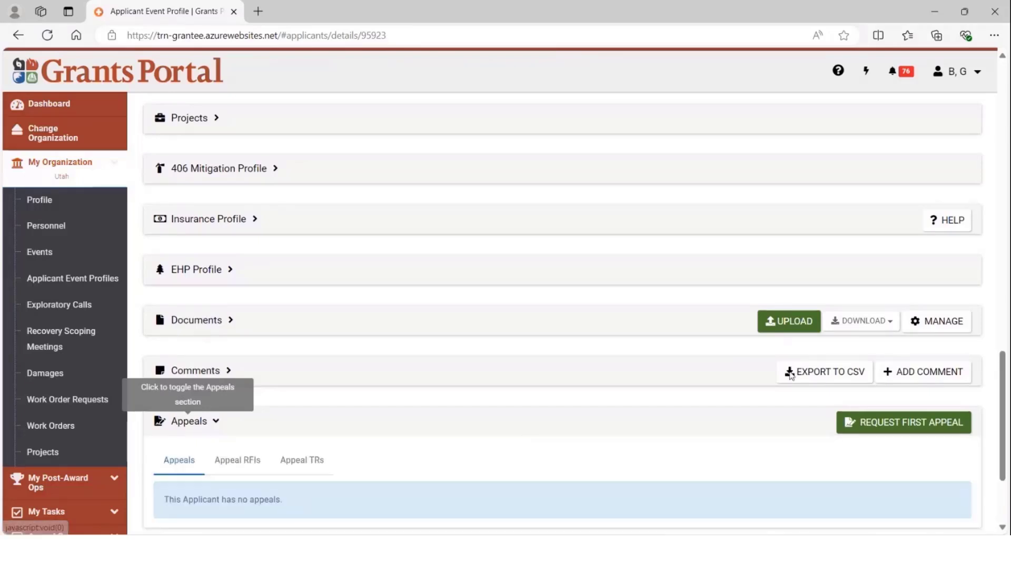
left_click_drag(1006, 369, 1006, 379)
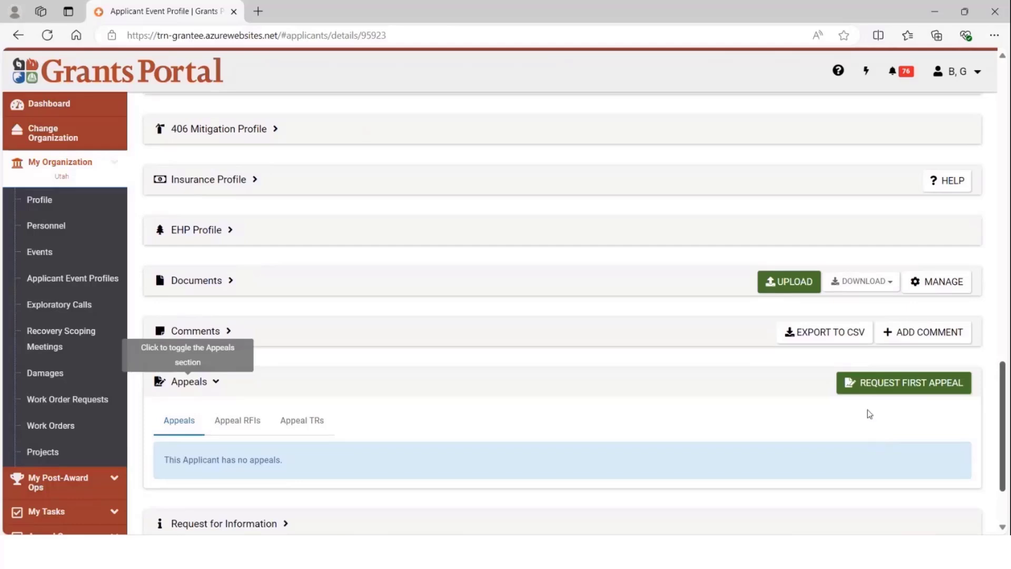
left_click(884, 383)
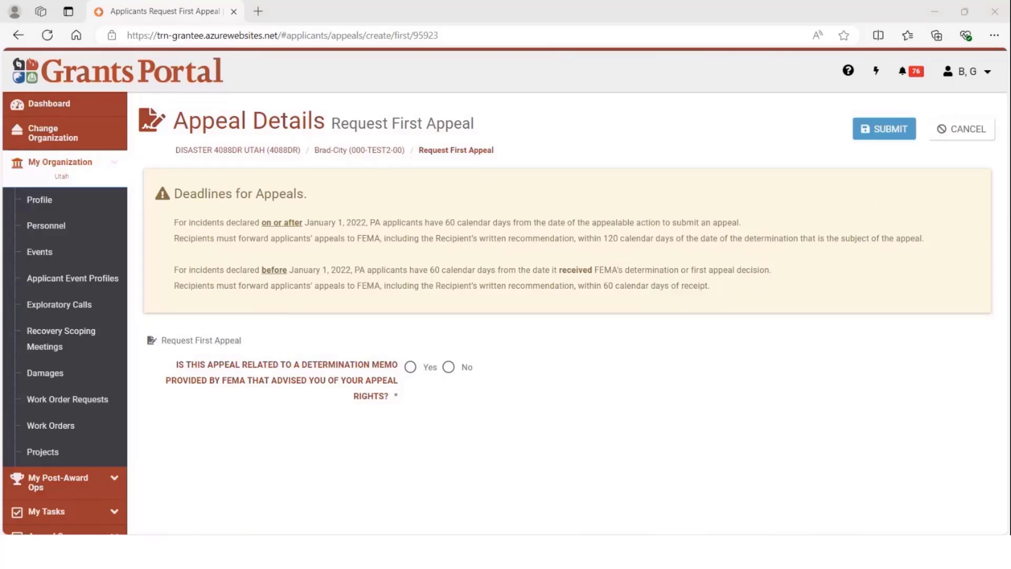
left_click(410, 369)
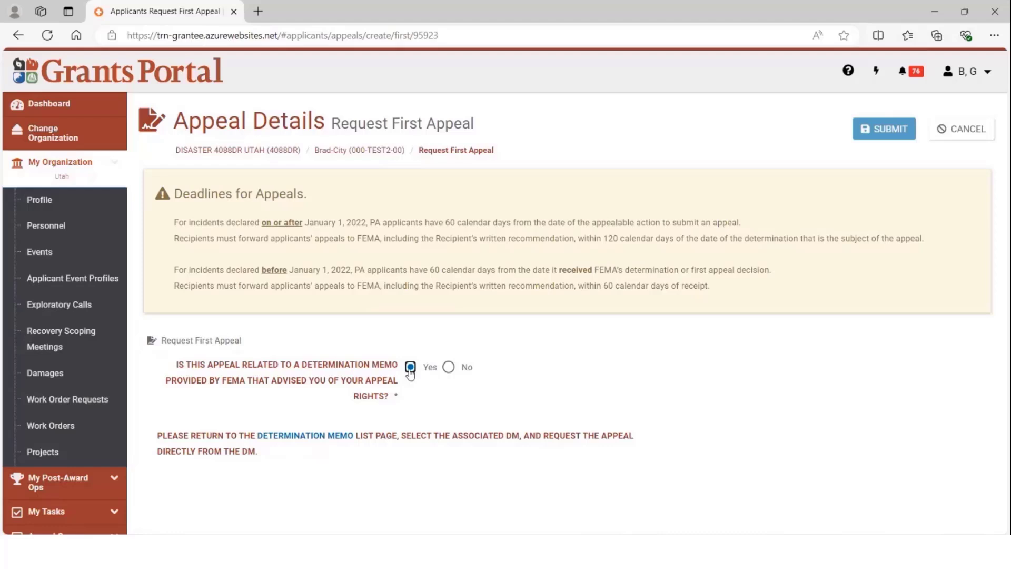
left_click(449, 371)
- Describe the appeal as "Net Small Project Overrun" in the request form
left_click(437, 480)
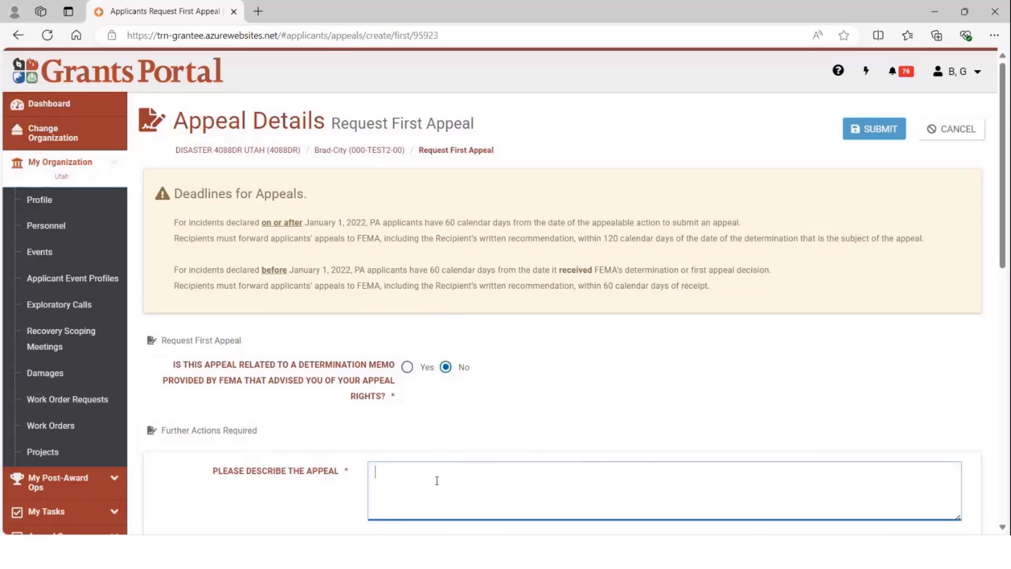
left_click_drag(1006, 223, 1007, 327)
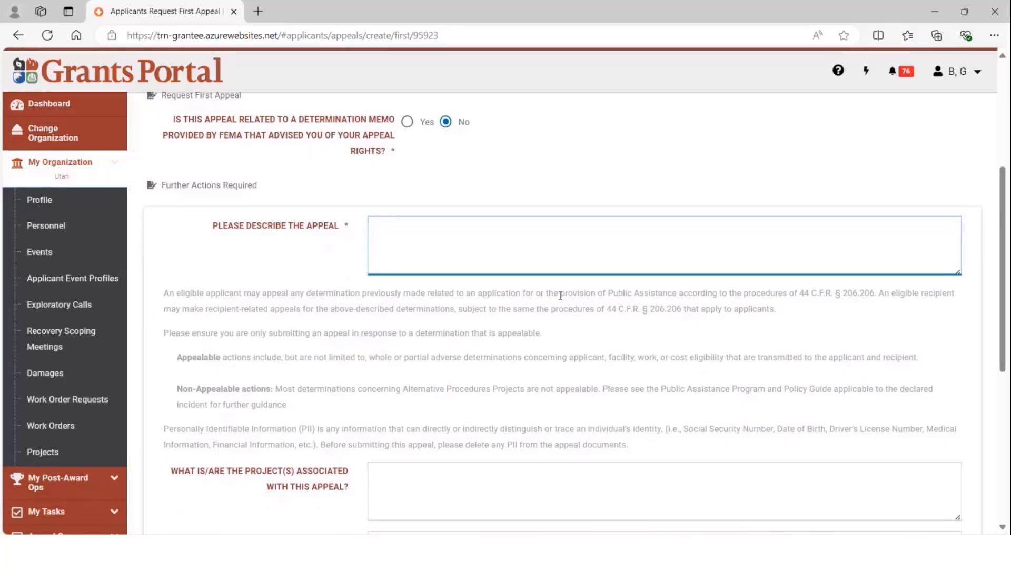
type("Net Small Project Overrun")
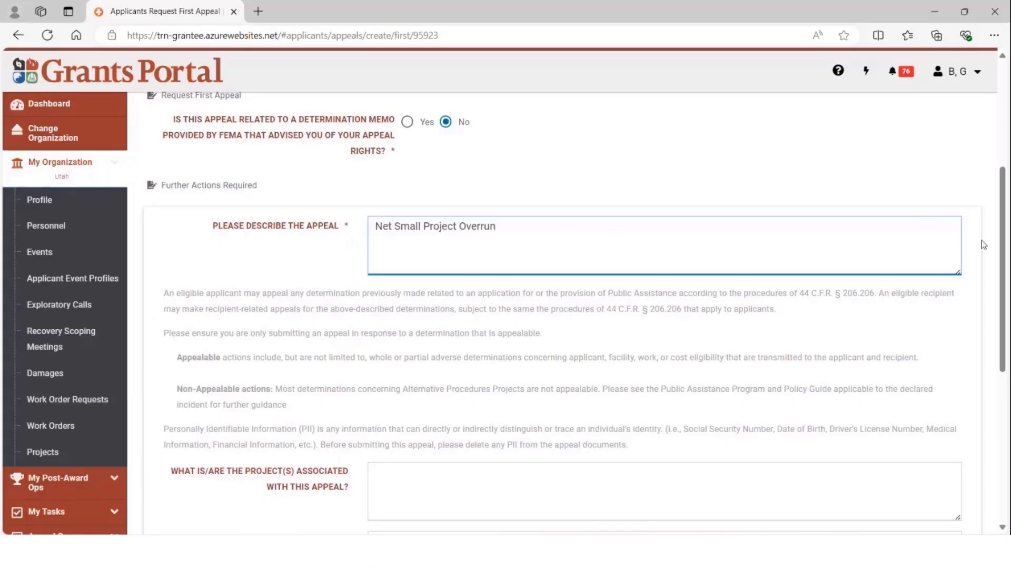
- List projects 345986, 567456 and 763454 and damage inventory items DI 3645678, DI 9357683 and DI 6435678 as associated with the appeal
scroll(1003, 260, "down", 4)
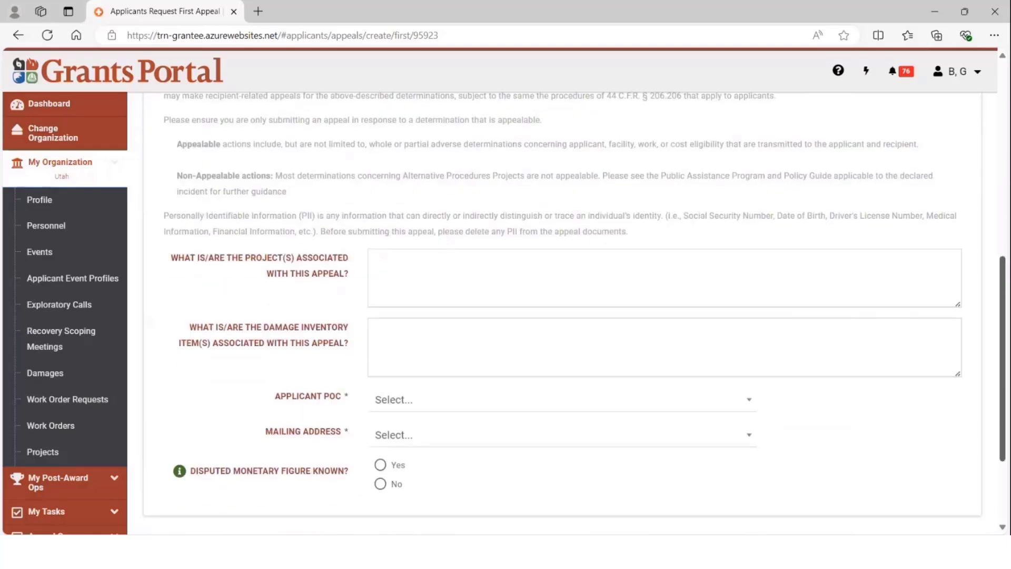
left_click(447, 282)
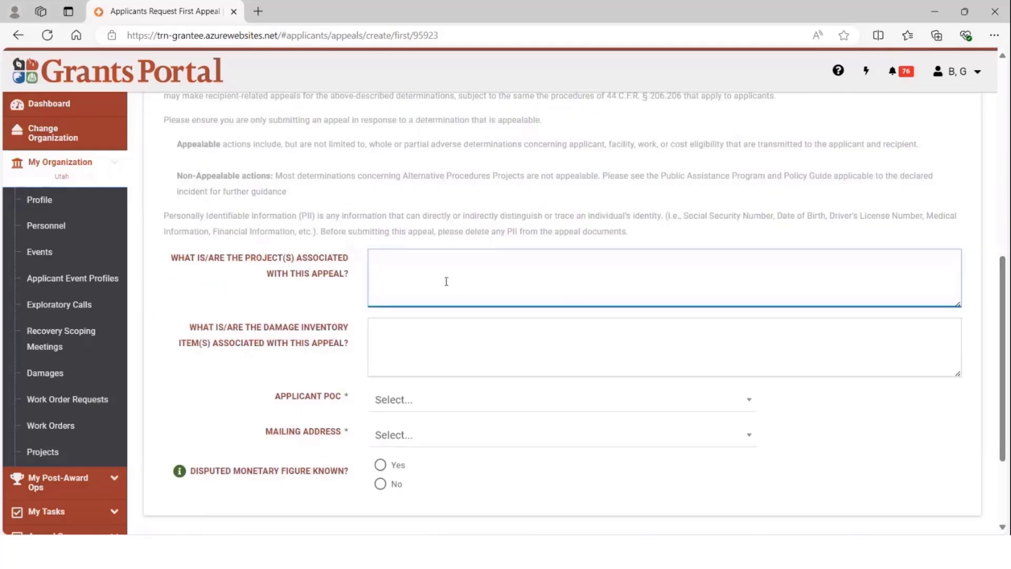
left_click(428, 349)
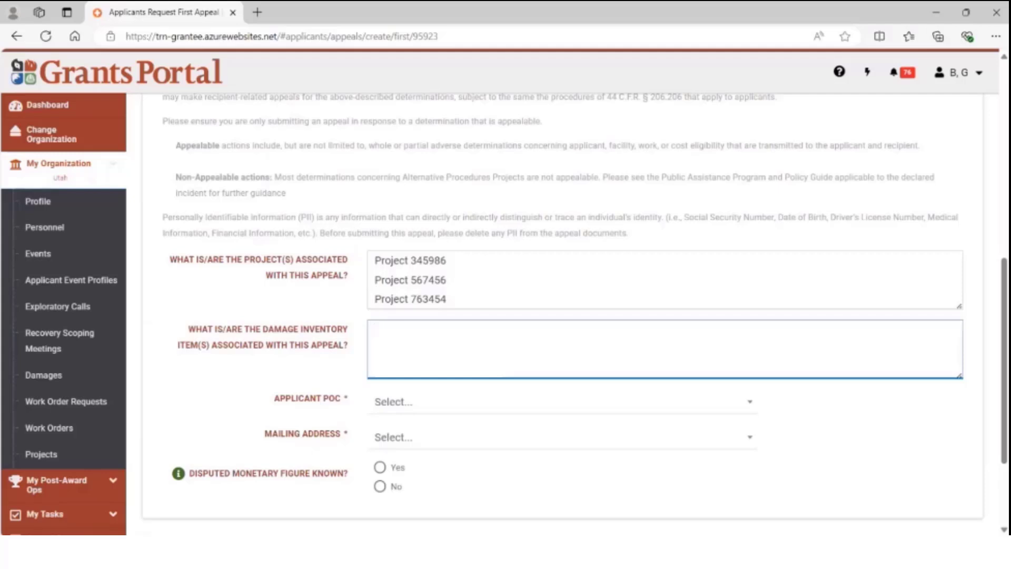
type("DI 3645678 DI 9357683 DI 6435678")
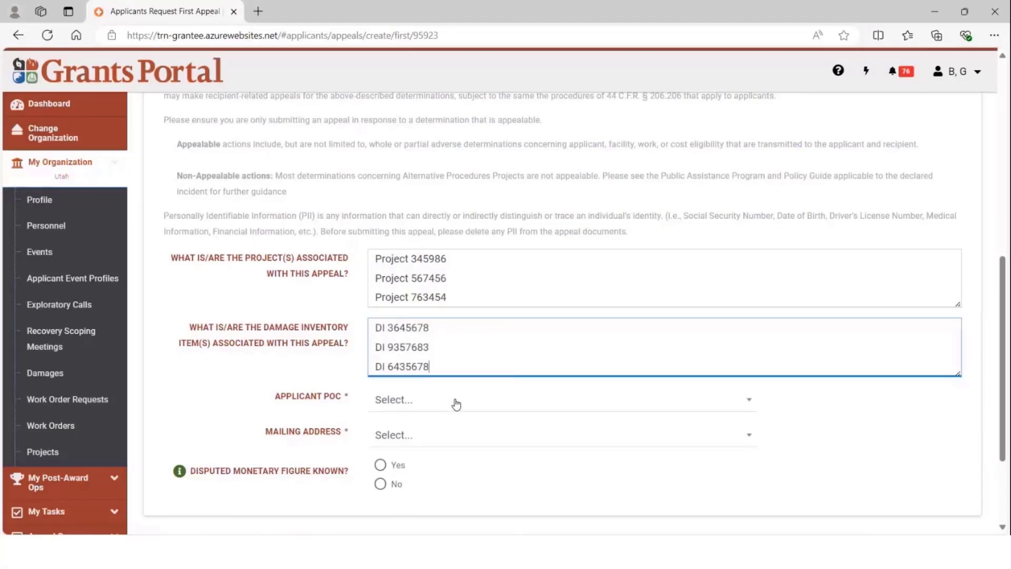
- Choose the primary POC as the applicant's point of contact and select the applicant's mailing address on file
left_click(456, 402)
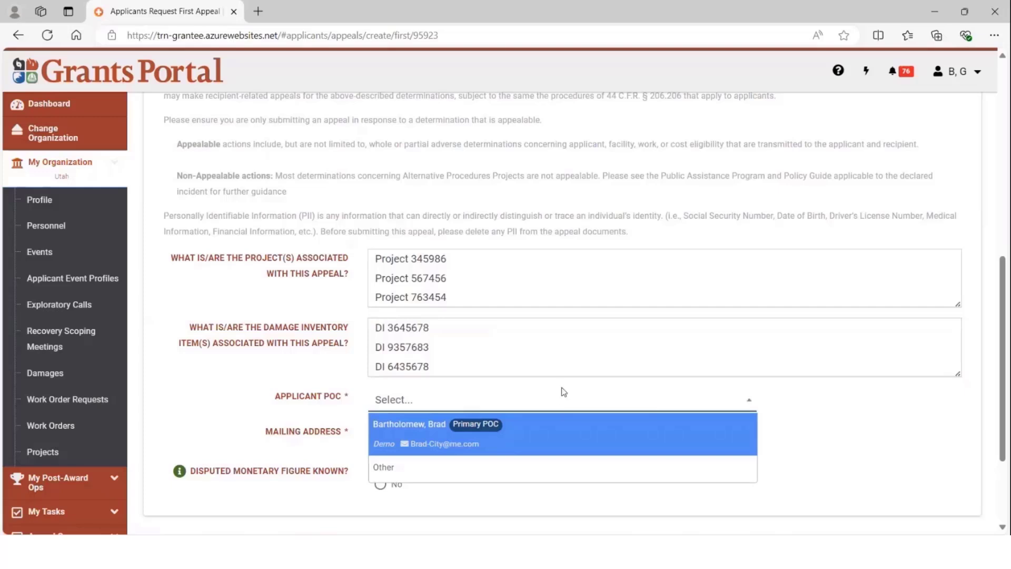
left_click(549, 431)
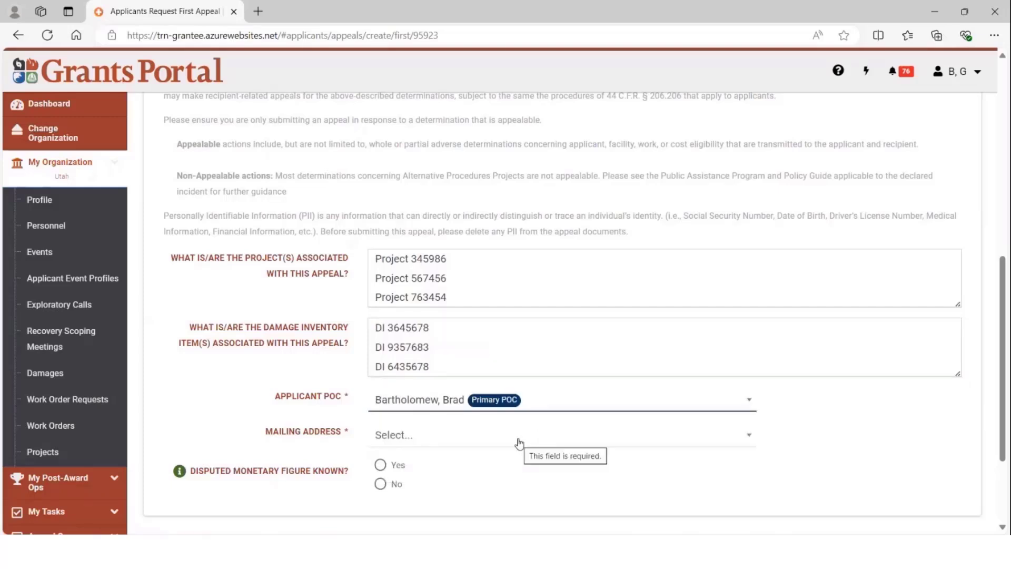
left_click(520, 444)
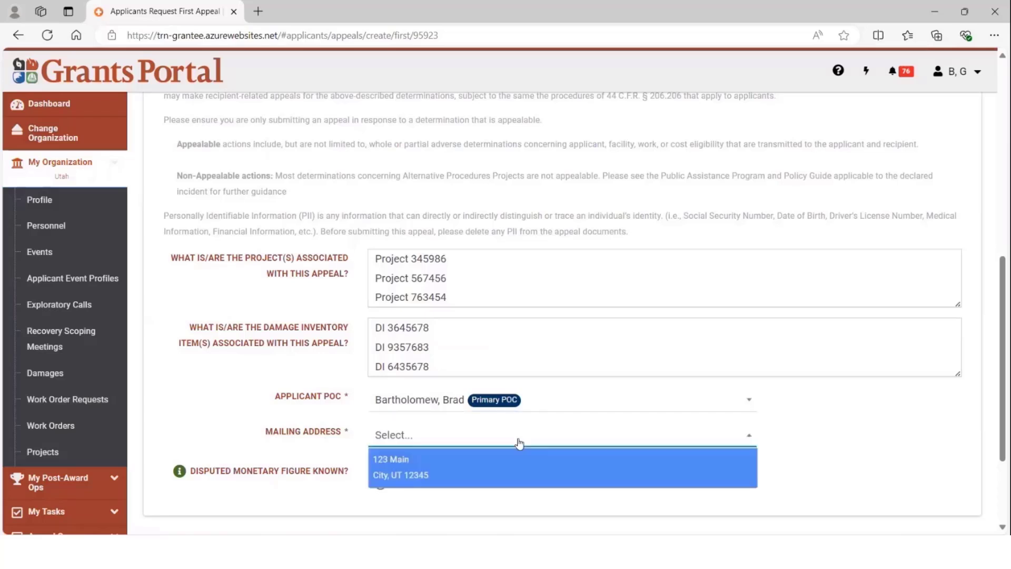
left_click(466, 467)
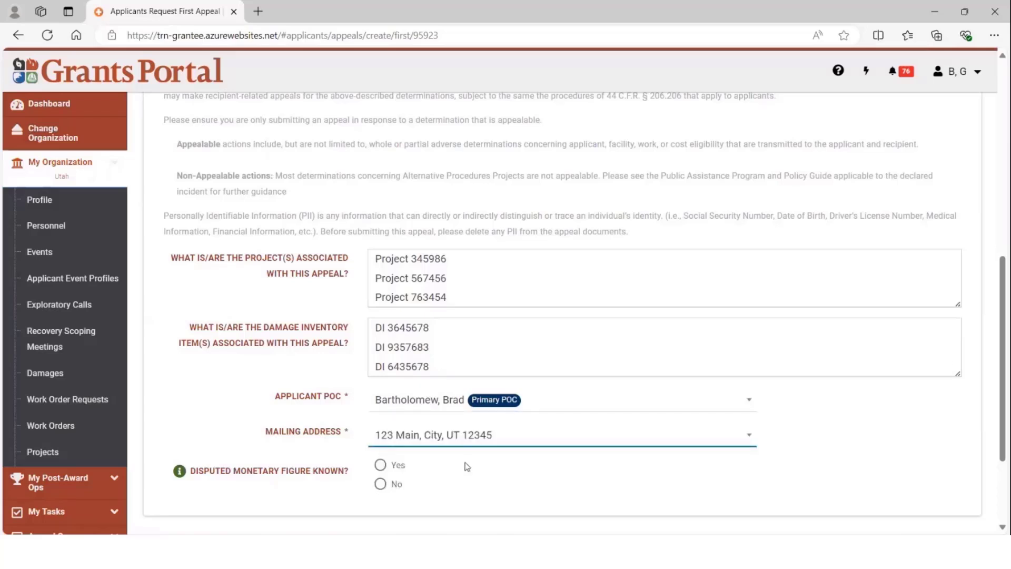
- Mark the disputed monetary figure as known and set the amount in dispute to $20,000
left_click_drag(1003, 375, 1006, 409)
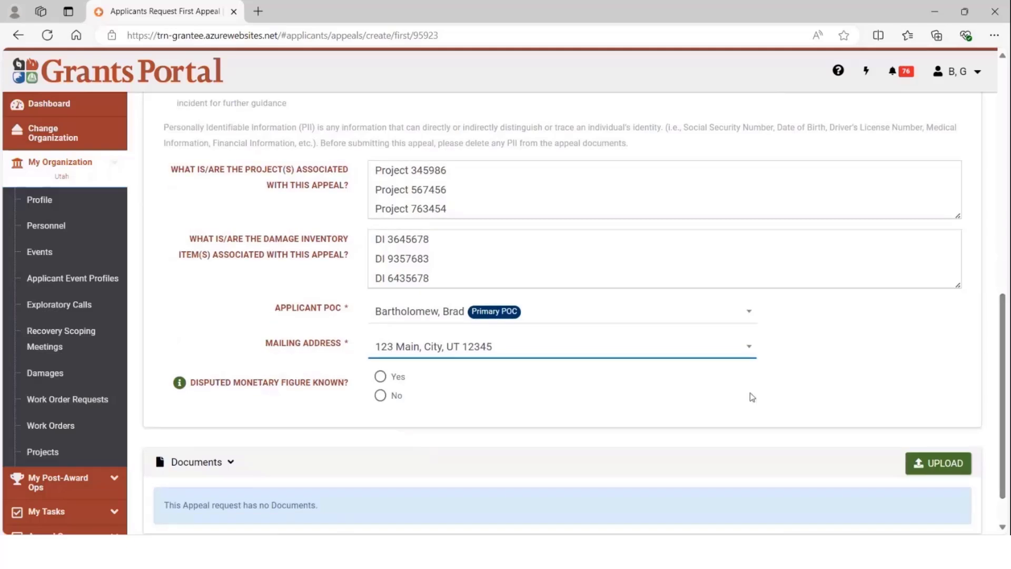
left_click(380, 376)
type("200000")
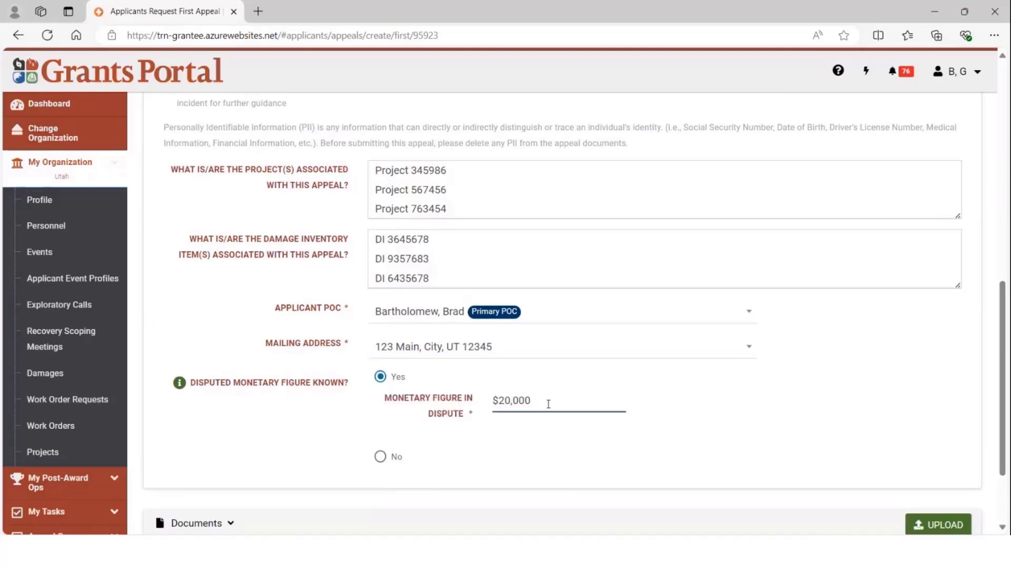
left_click(690, 460)
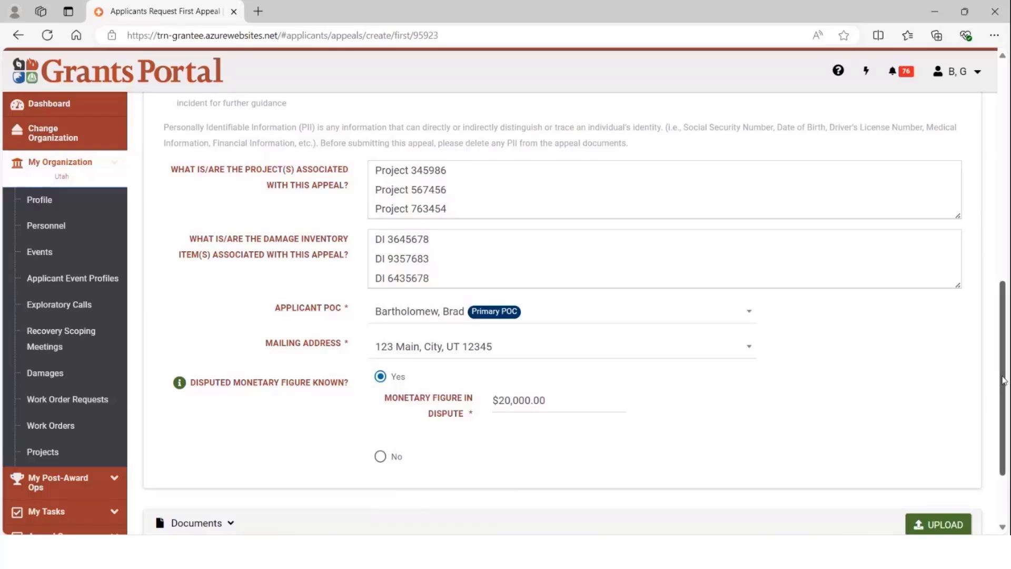
- Attach PRACTICE DM LETTER.docx as "DR4088 - Appeal Letter" and SUPPORT DM DOCS.docx as "DR4088 - Support Appeal Docs" to the appeal request
scroll(953, 421, "down", 2)
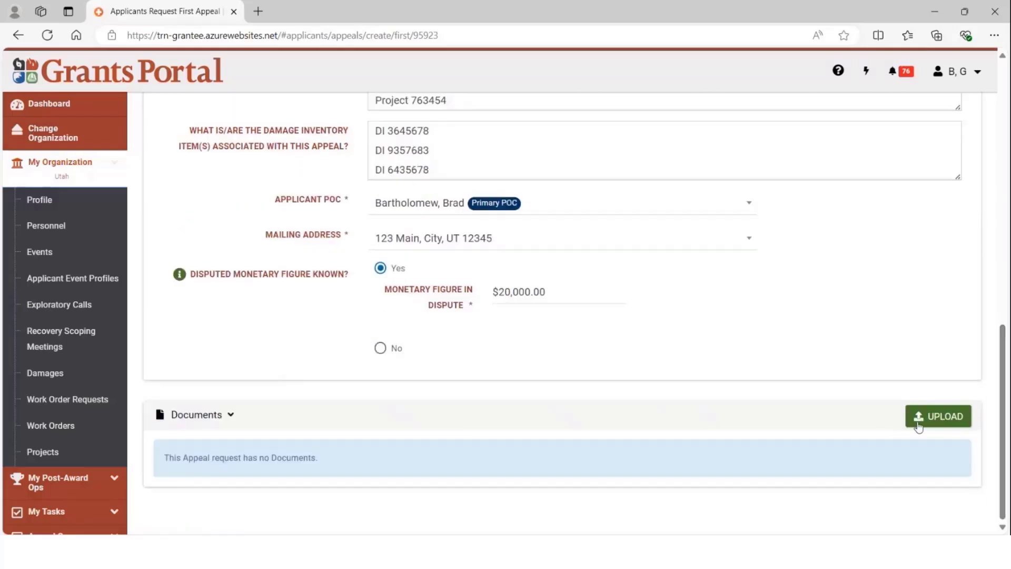
left_click(940, 416)
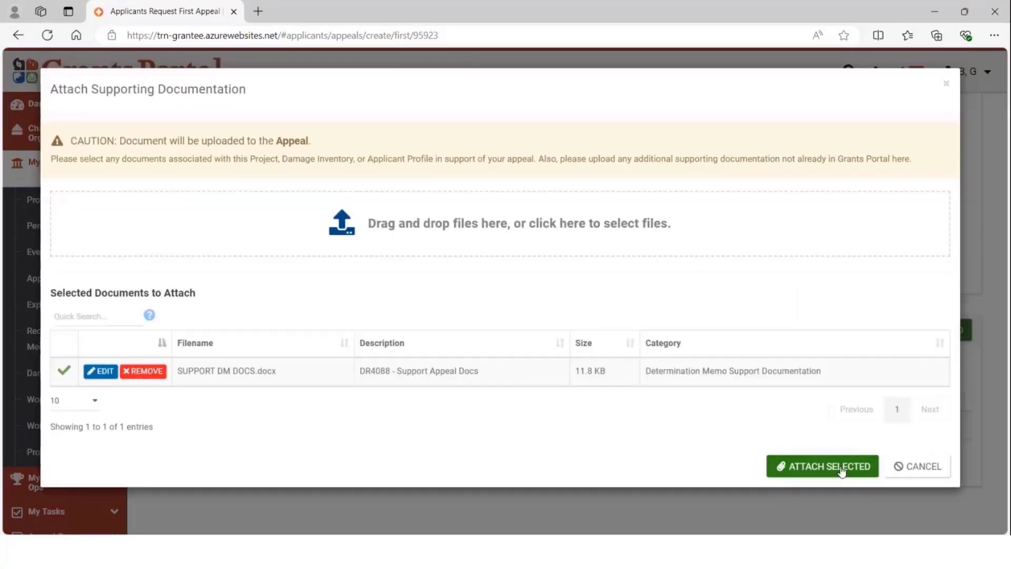
left_click(839, 468)
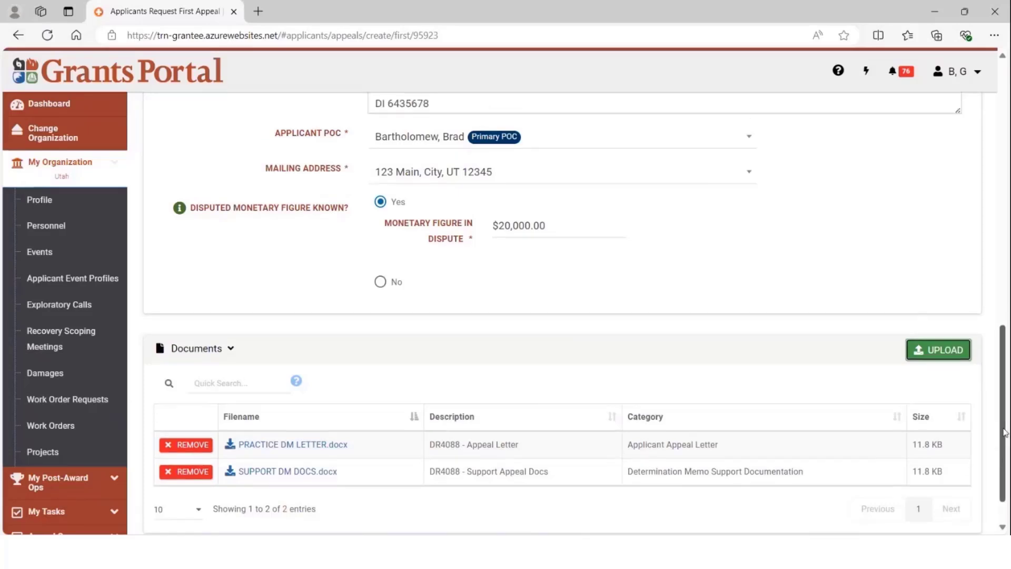
- Submit the completed first appeal request for Brad-City and confirm the submission
left_click_drag(1005, 433, 977, 158)
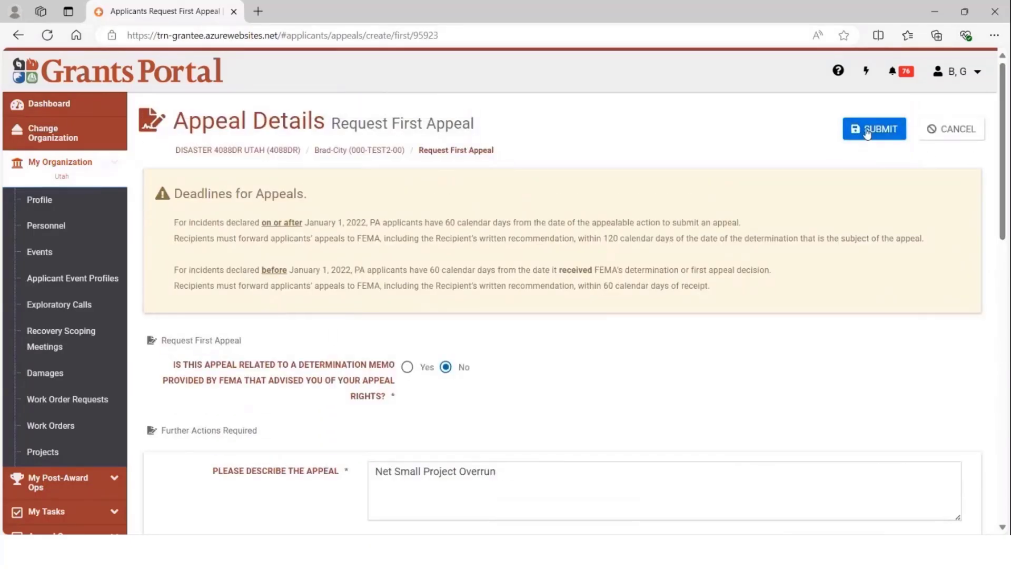
left_click(867, 133)
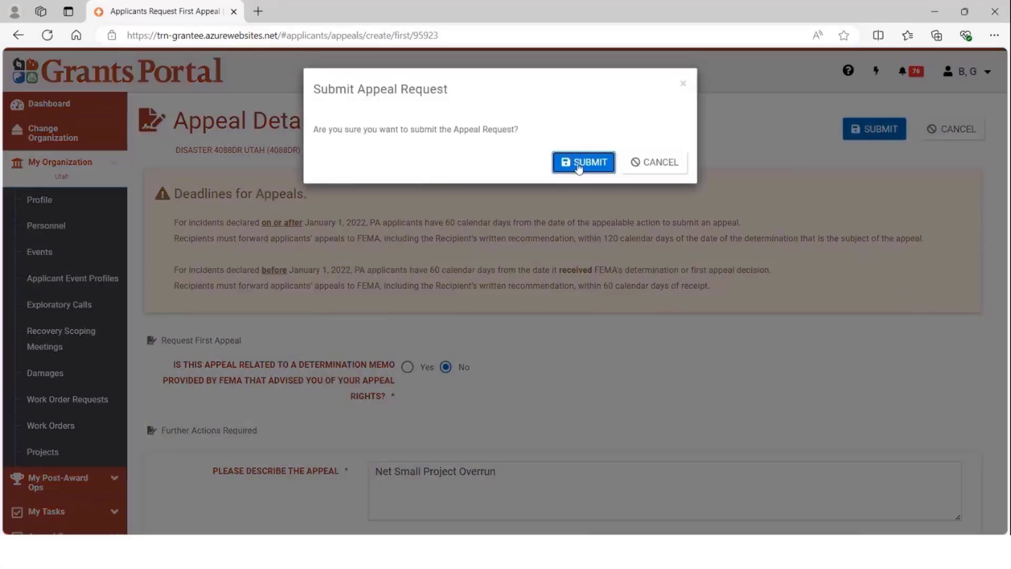
left_click(578, 163)
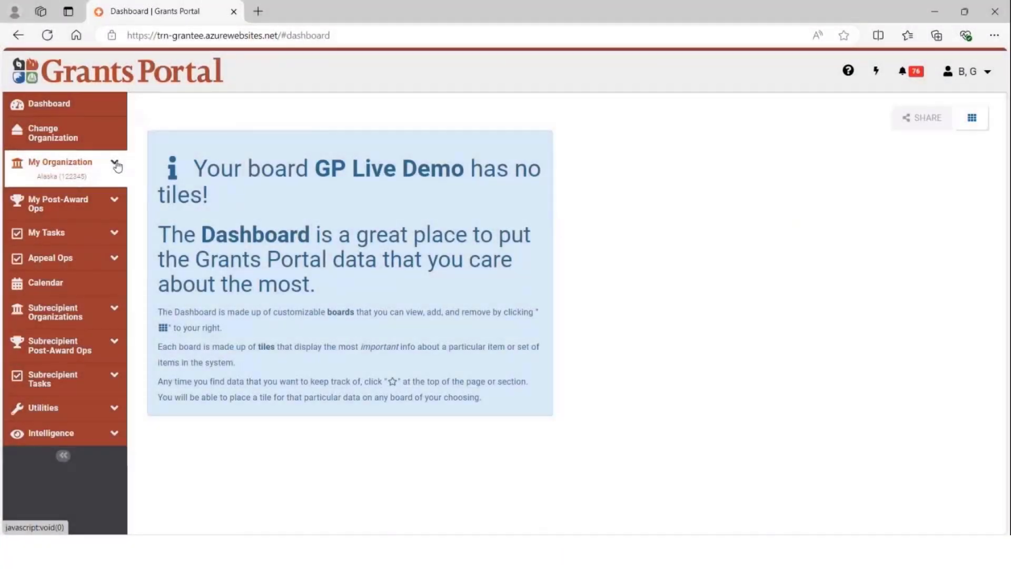
- Open the Alaska organization's appeals list and filter it to the event 4369DR-AK (4369DR)
left_click(109, 265)
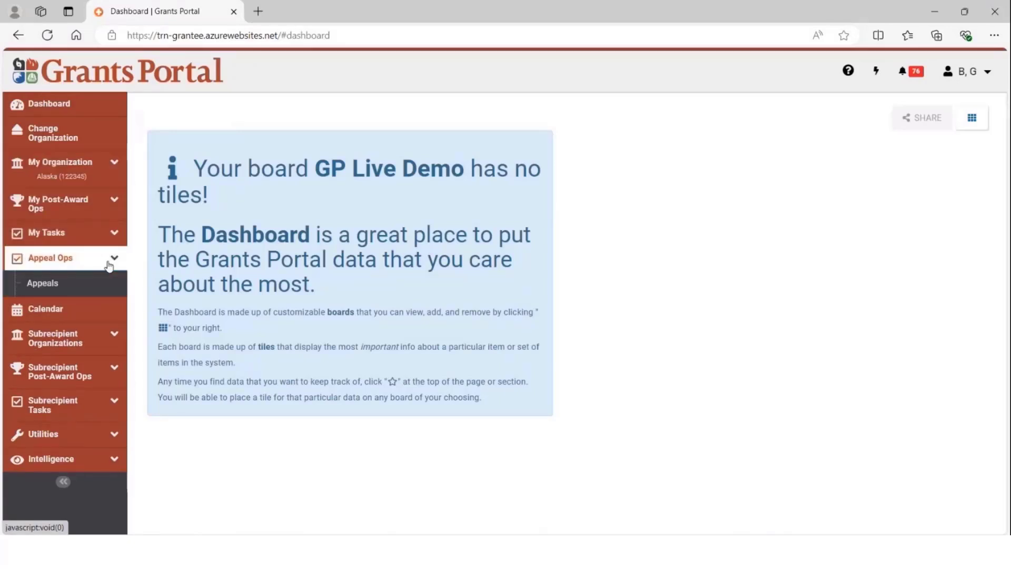
left_click(46, 284)
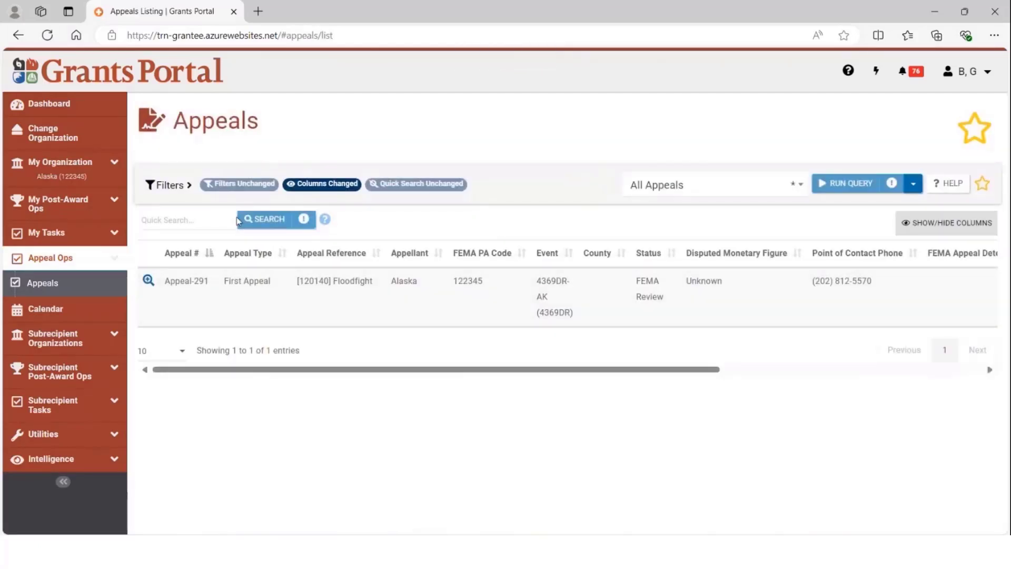
left_click(184, 187)
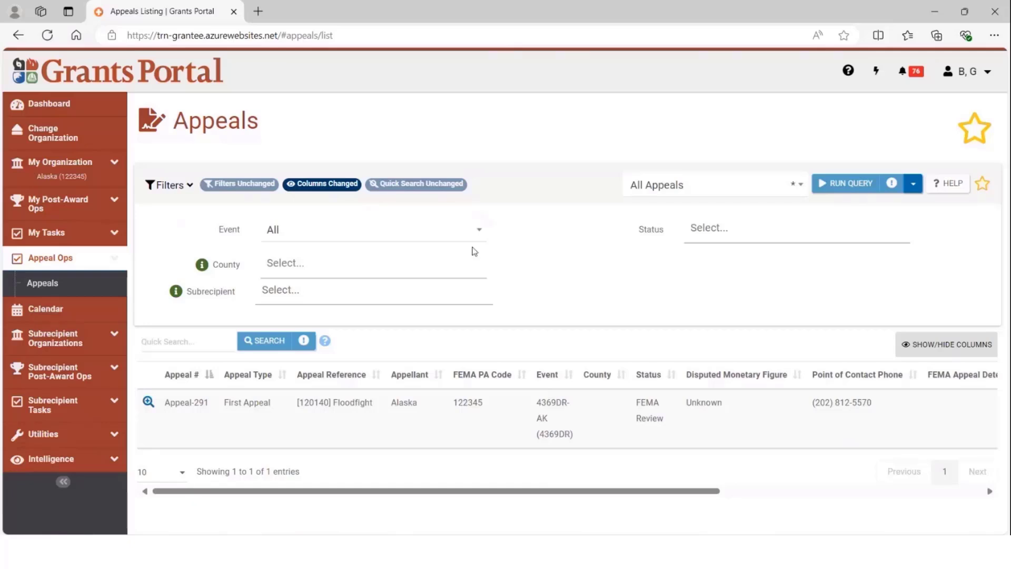
left_click(453, 232)
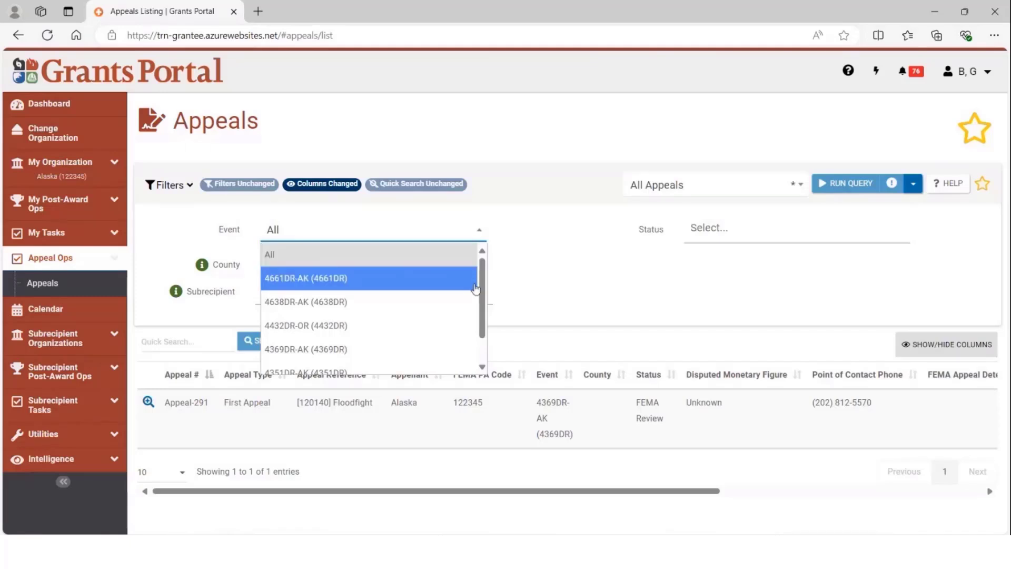
left_click(347, 352)
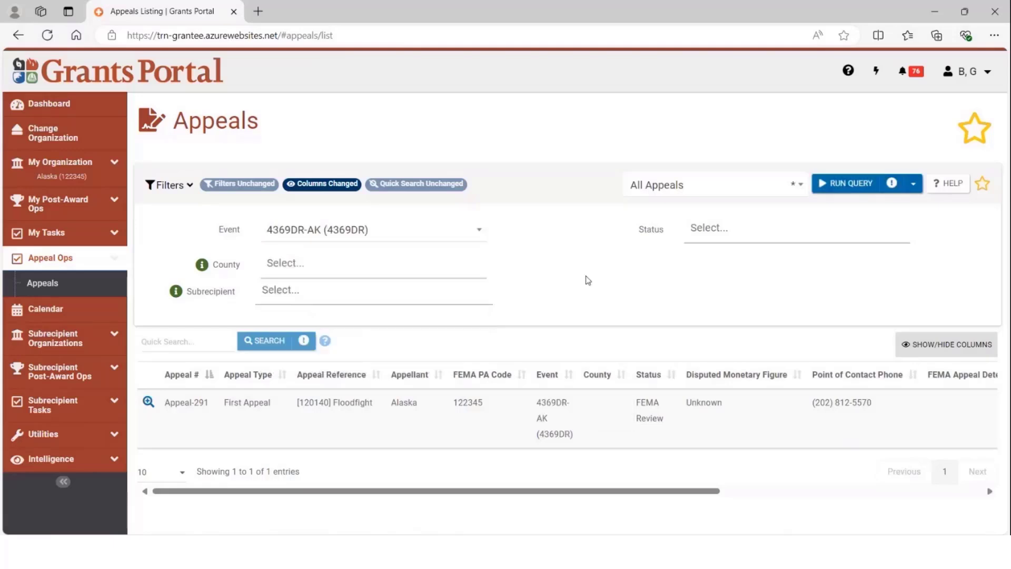
left_click(838, 186)
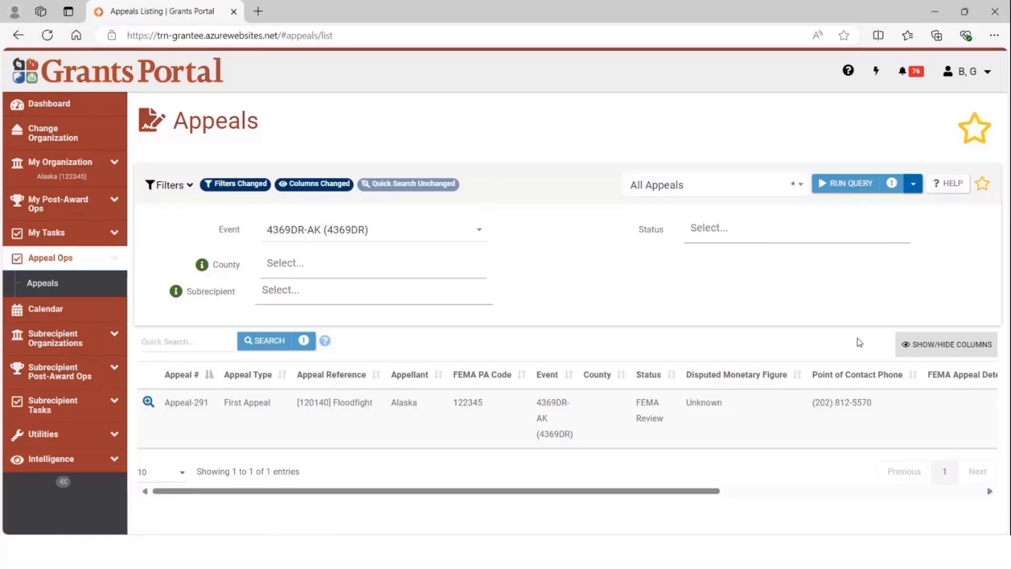
- Add the Point of Contact and Point of Contact Email columns to the appeals list and save the column layout
left_click(921, 349)
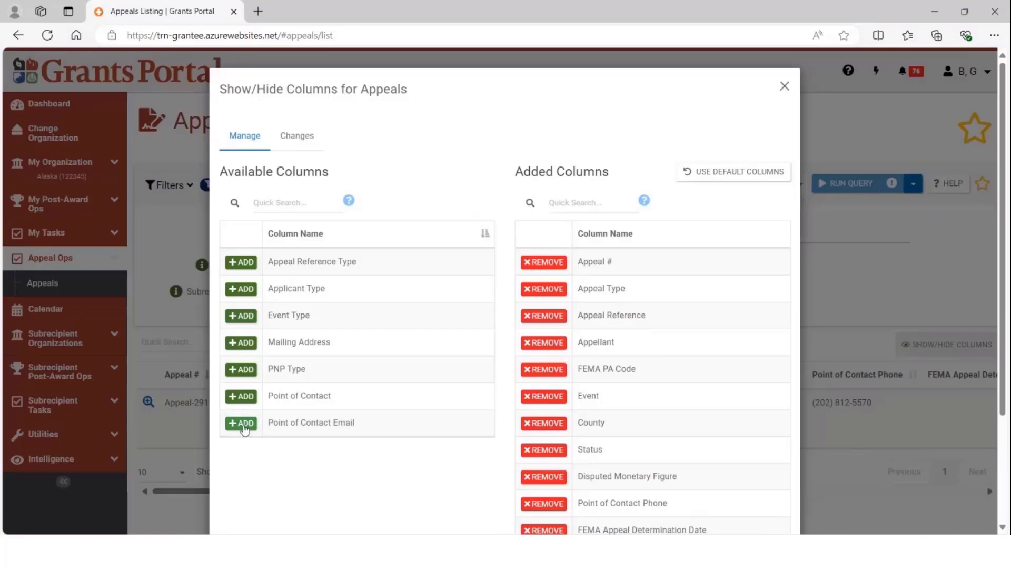
left_click(244, 397)
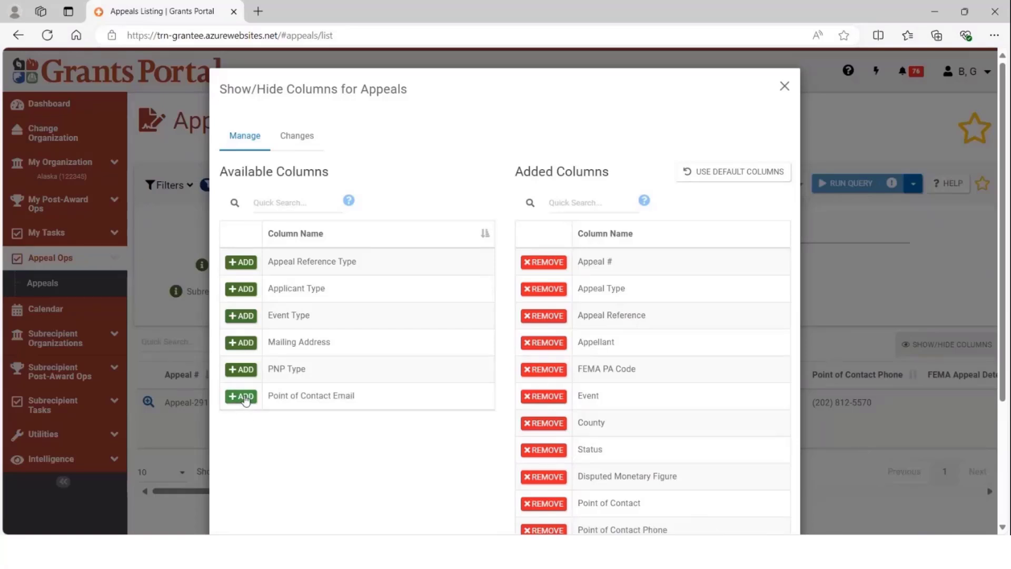
left_click(244, 397)
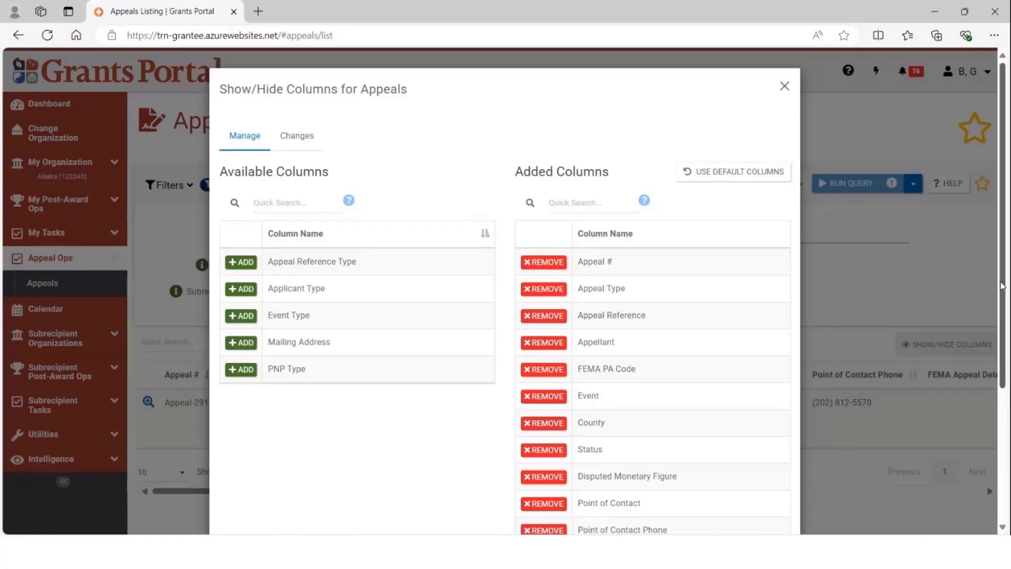
left_click_drag(1002, 285, 1007, 419)
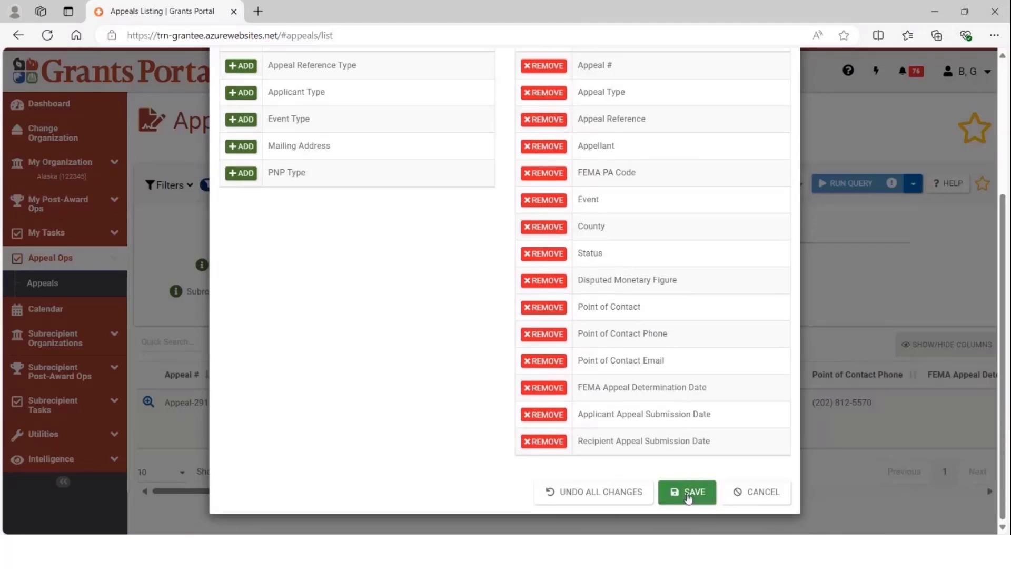
left_click(687, 495)
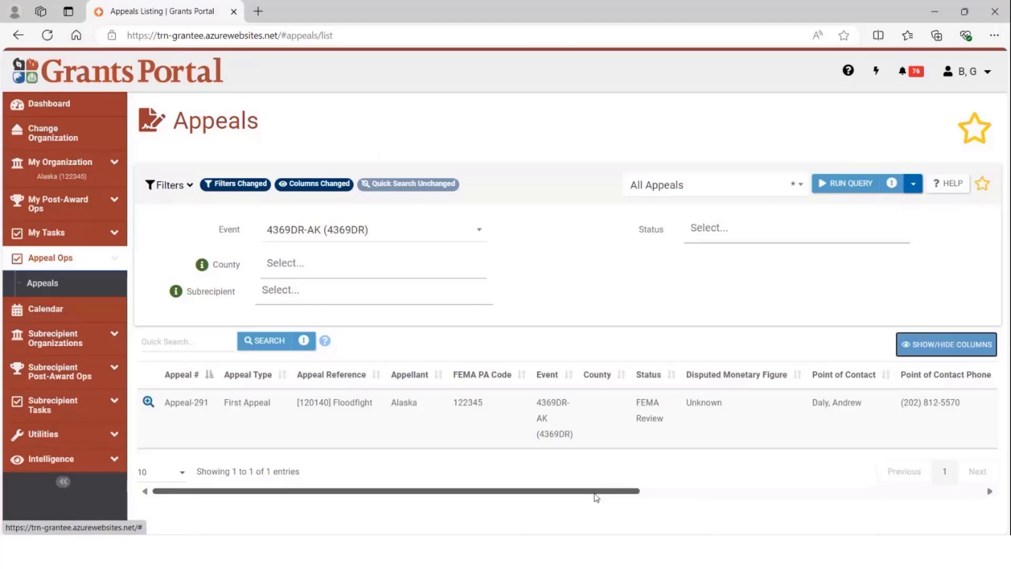
- Save the filtered appeals list as "All Appeals DR 4369" with its columns included
left_click_drag(596, 498, 590, 499)
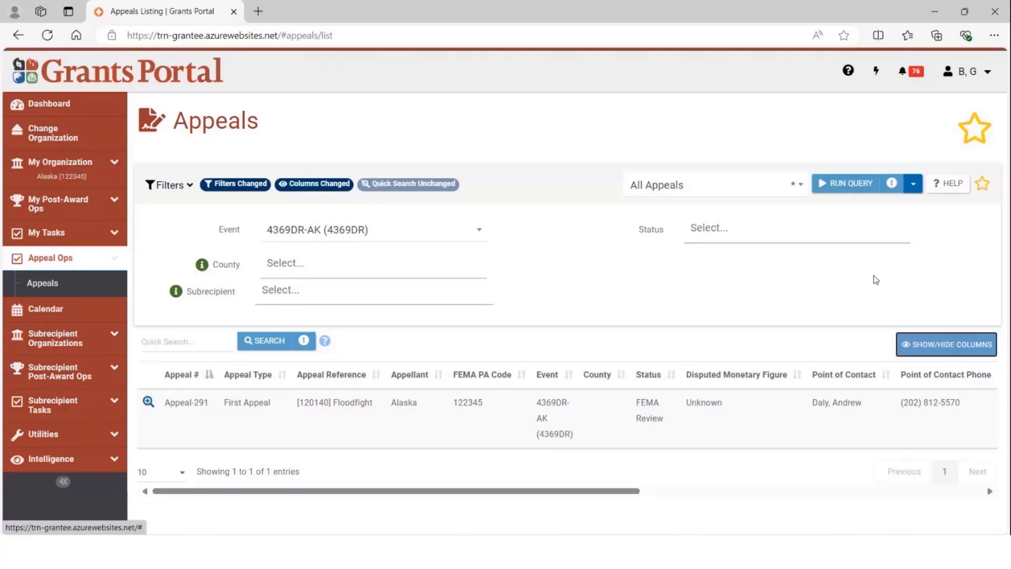
left_click(915, 185)
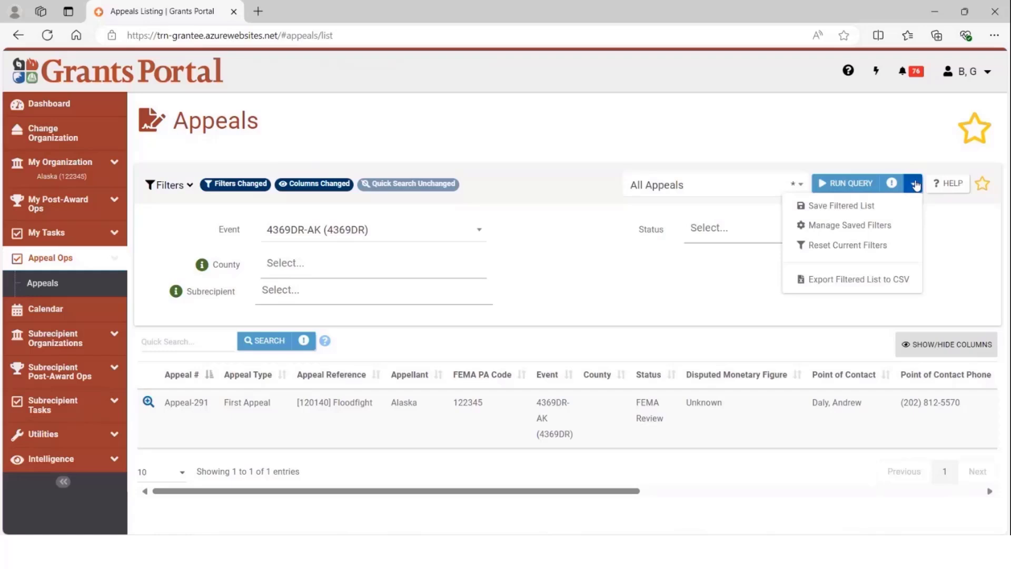
left_click(884, 206)
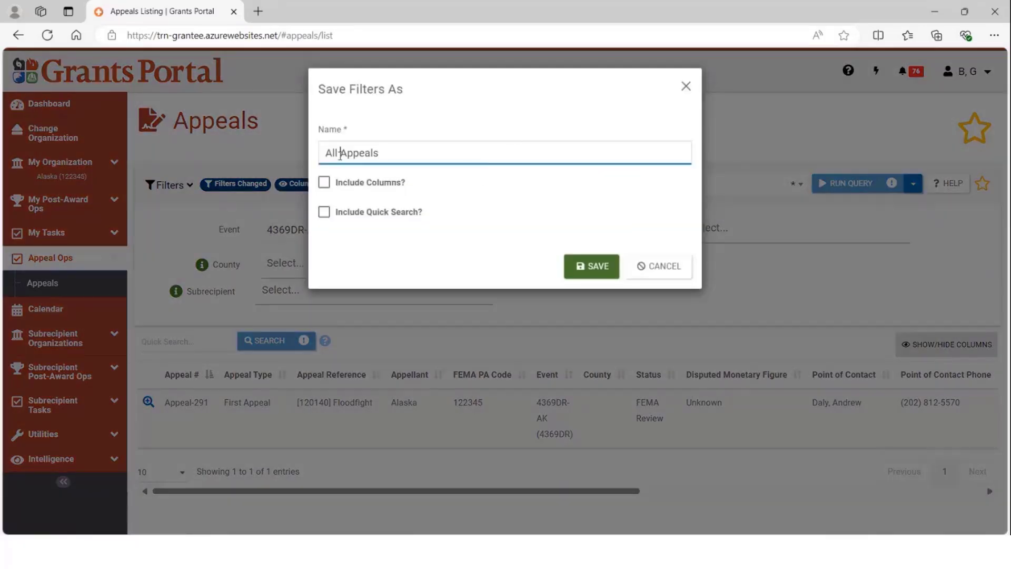
type("2")
key("BackSpace")
type("DR")
type("4369")
left_click(325, 184)
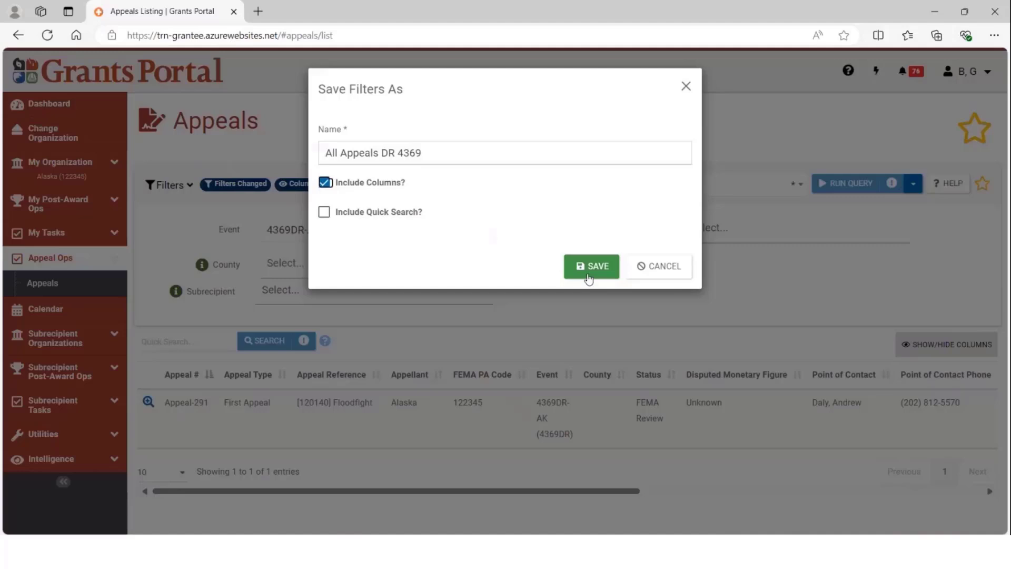
left_click(589, 278)
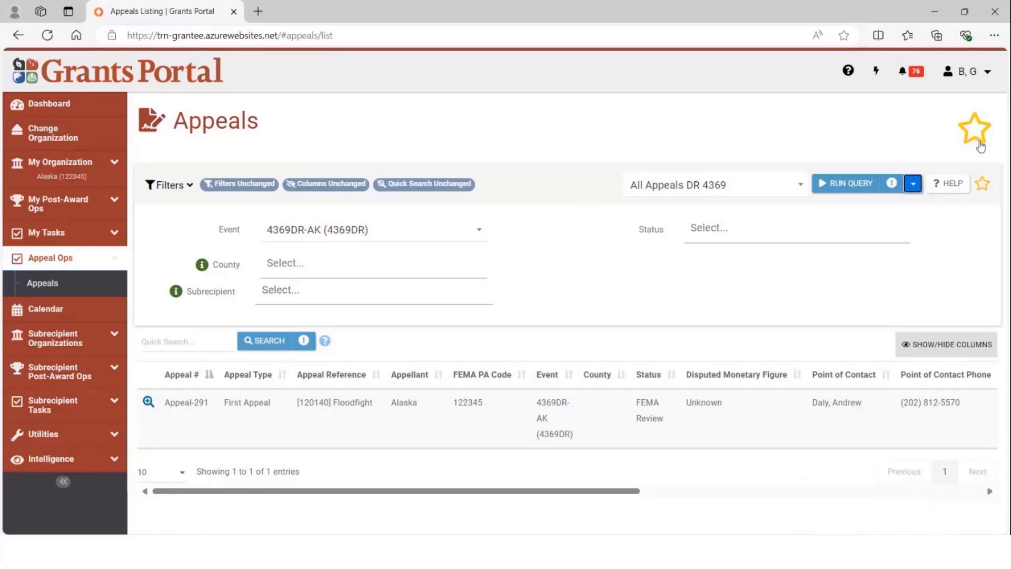
- Add the saved appeals list as a tile on the GP Live Demo dashboard board and open the list from that tile
left_click(982, 184)
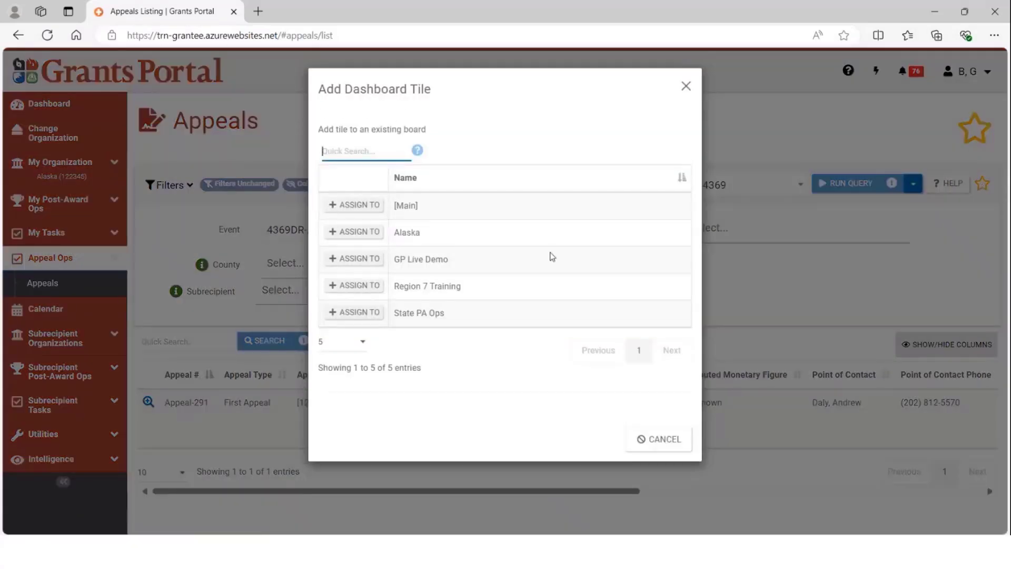
left_click(361, 259)
left_click(74, 108)
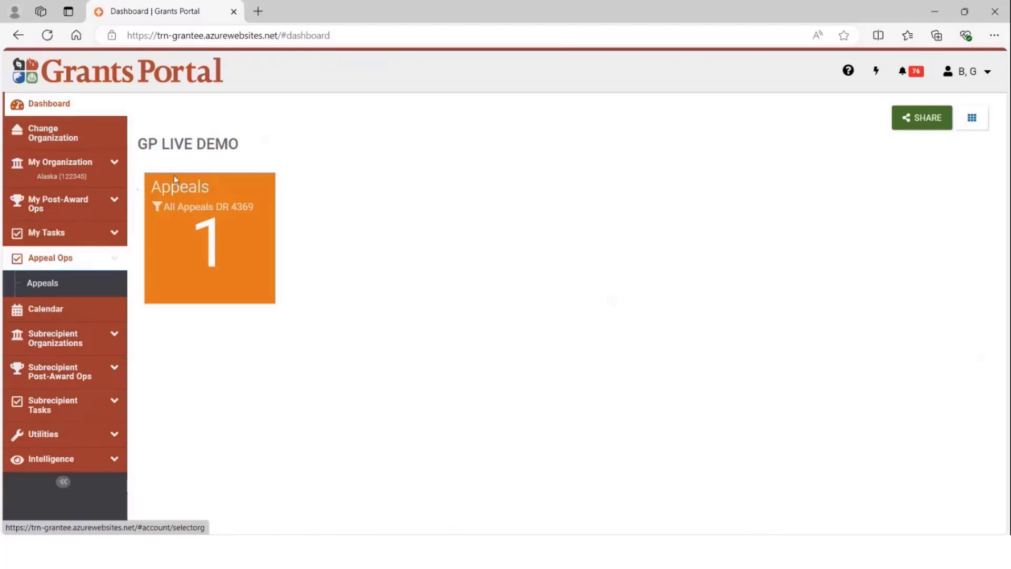
left_click(216, 247)
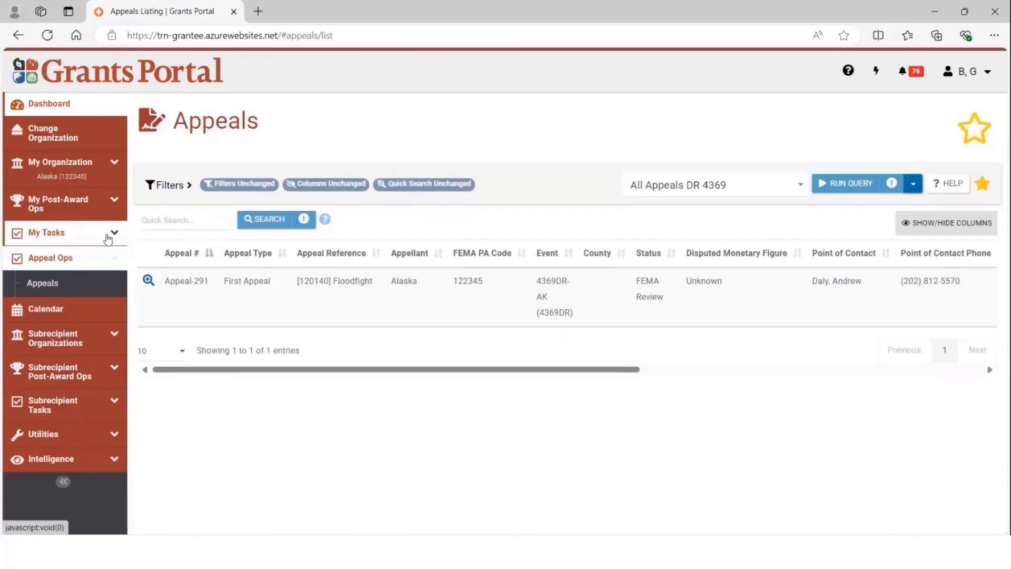
- Open my task list and filter it to the type Complete Appeals Applicant RFI Response
left_click(108, 237)
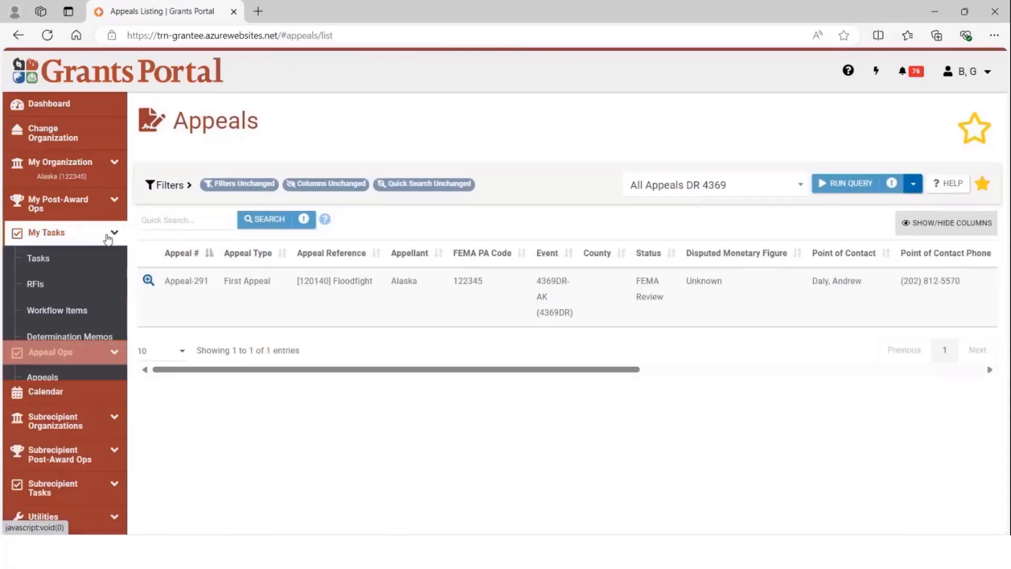
left_click(74, 262)
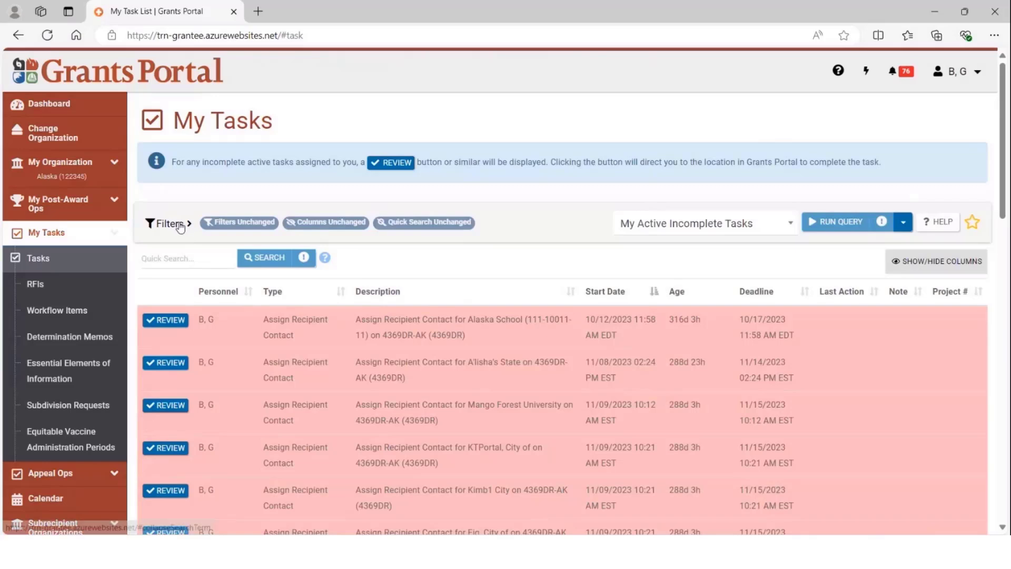
left_click(179, 225)
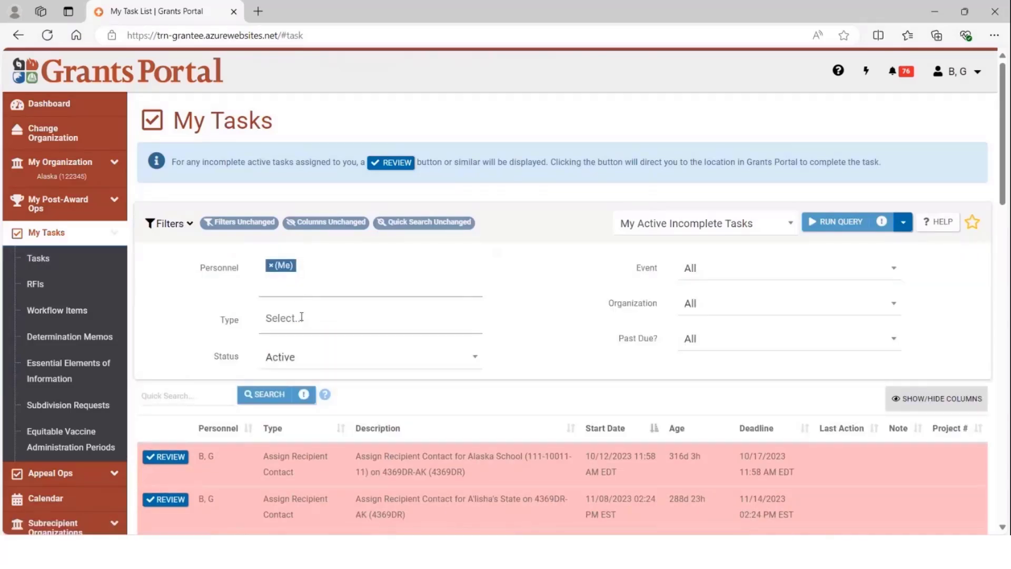
left_click(301, 317)
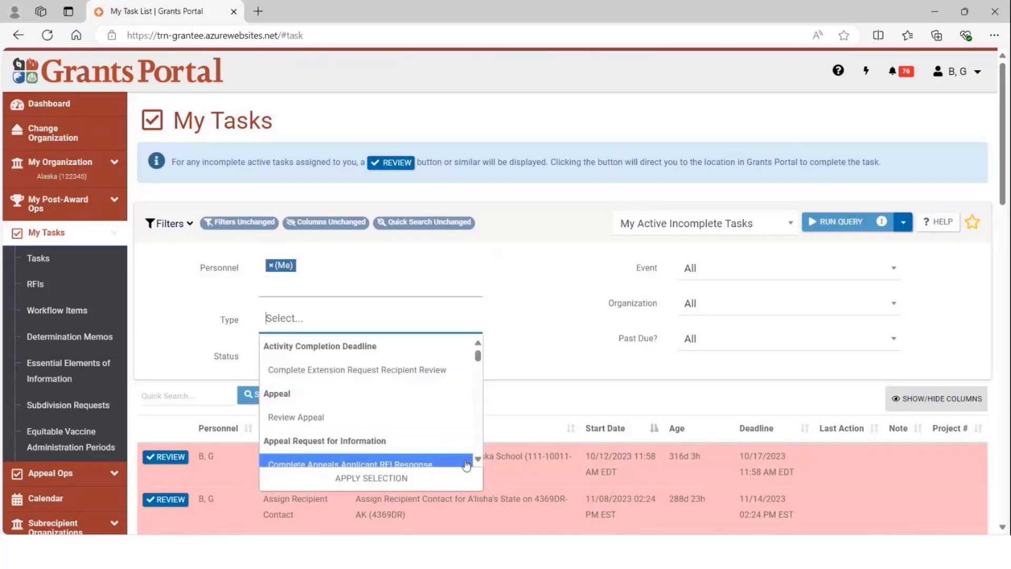
scroll(476, 463, "down", 1)
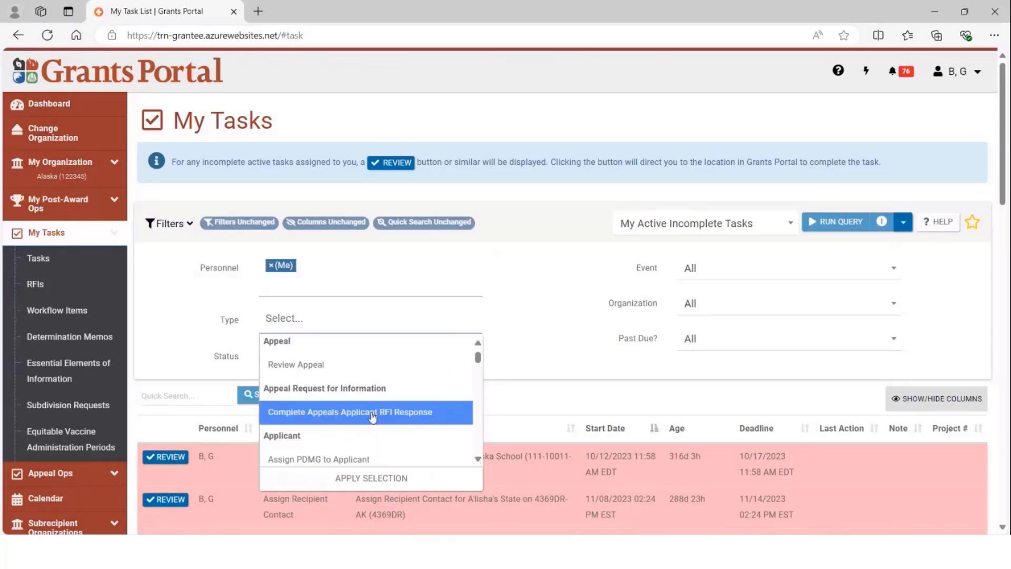
left_click(372, 415)
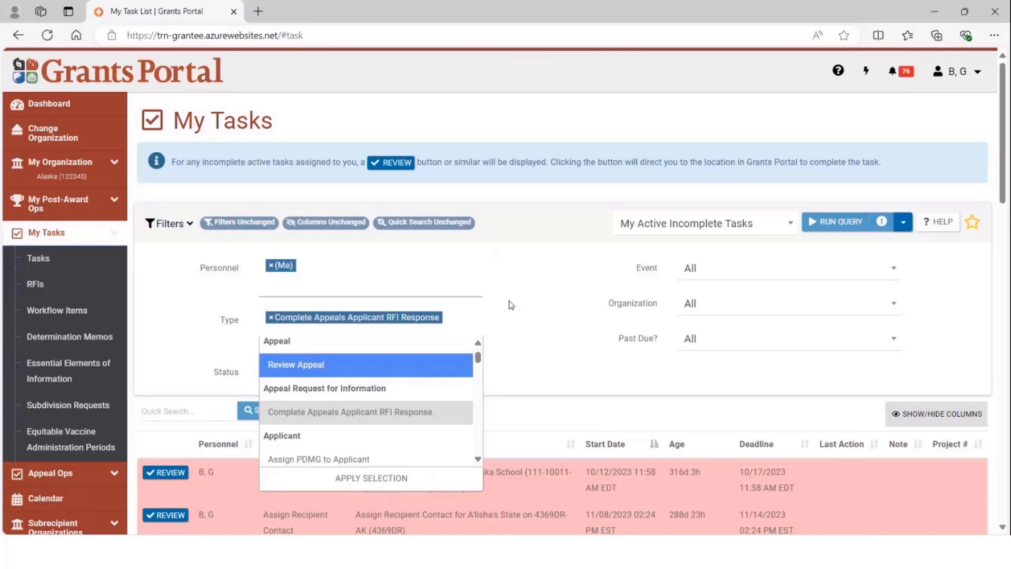
left_click(511, 305)
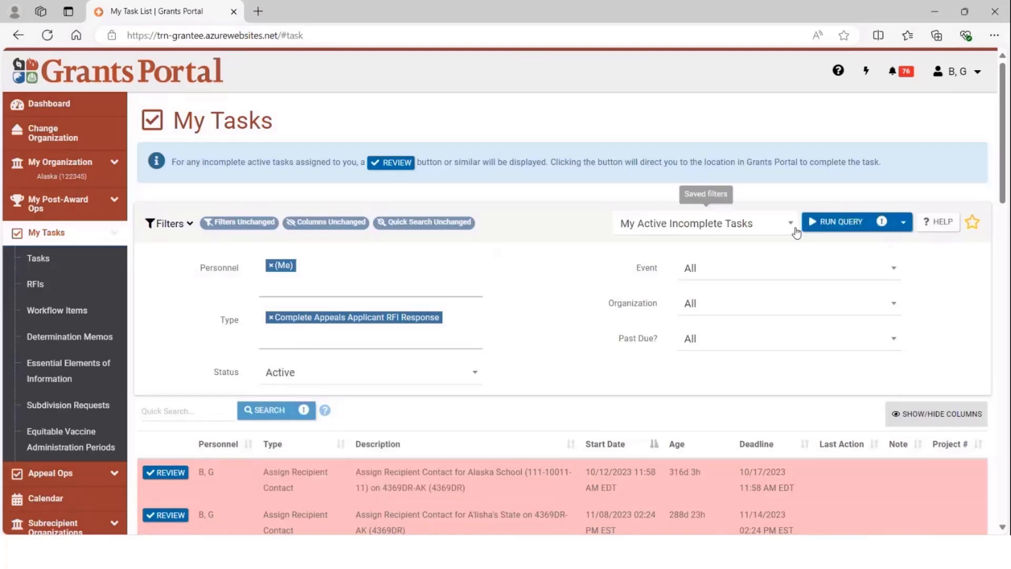
scroll(823, 227, "down", 1)
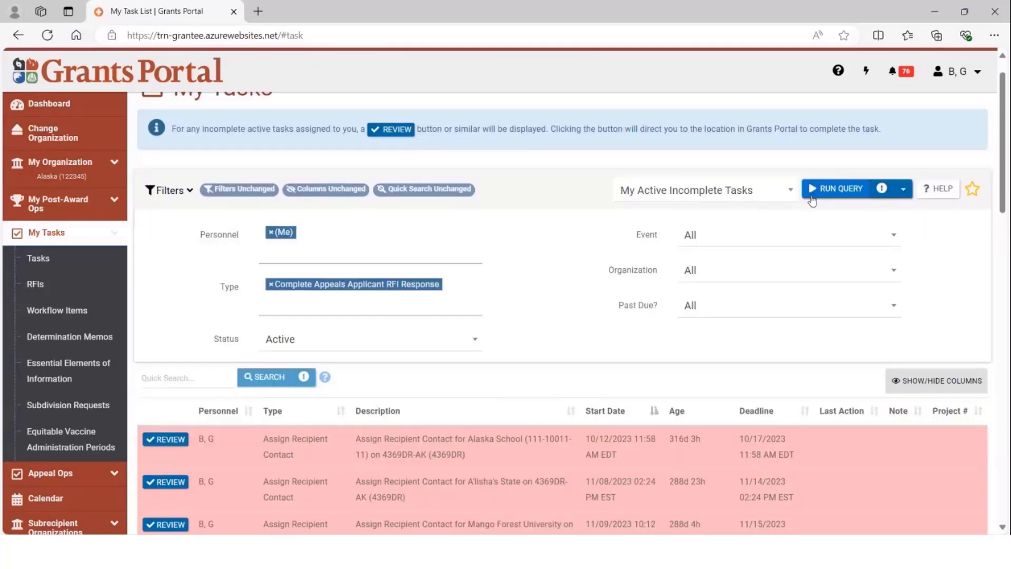
left_click(821, 189)
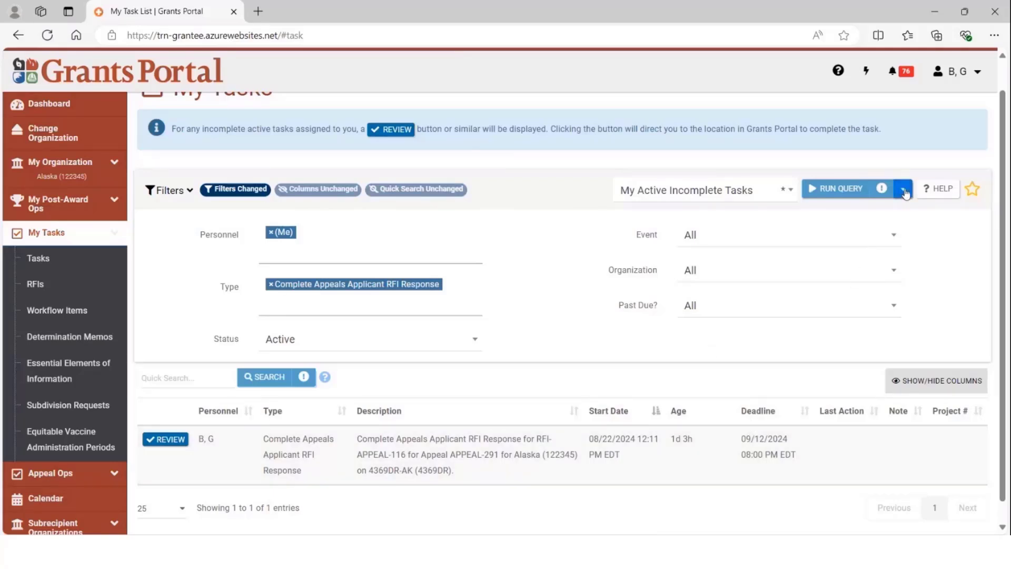
- Save the filtered task list as "My Active Appeals RFI Tasks" with its columns included
left_click(904, 191)
left_click(821, 209)
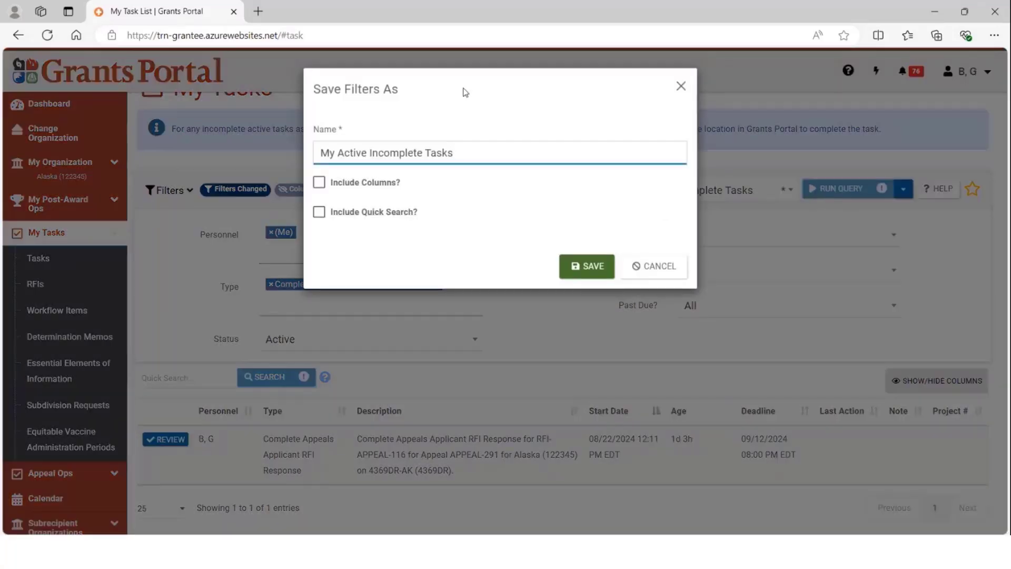
left_click(366, 153)
type("Appeals RFI")
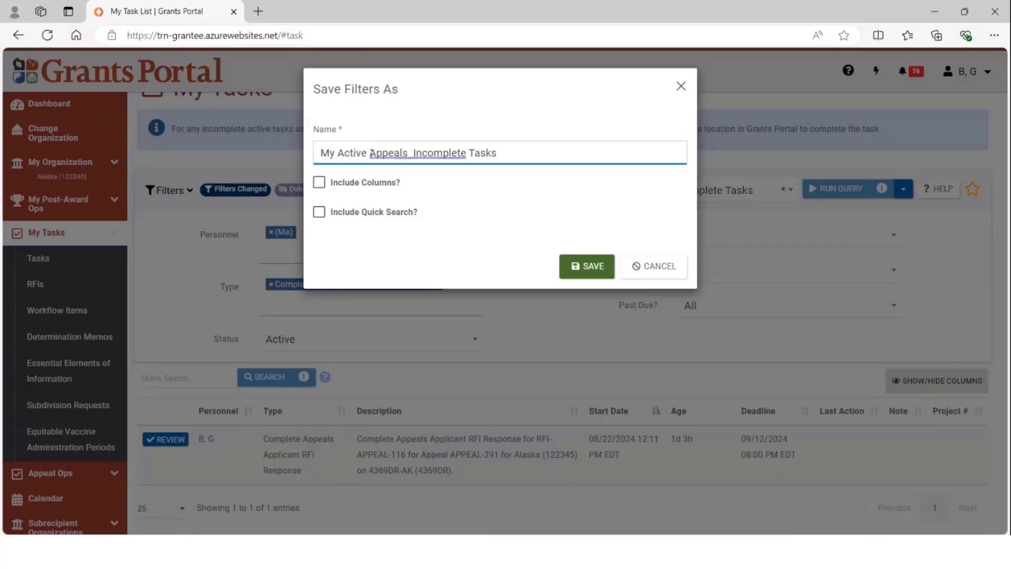
double_click(477, 152)
key("BackSpace")
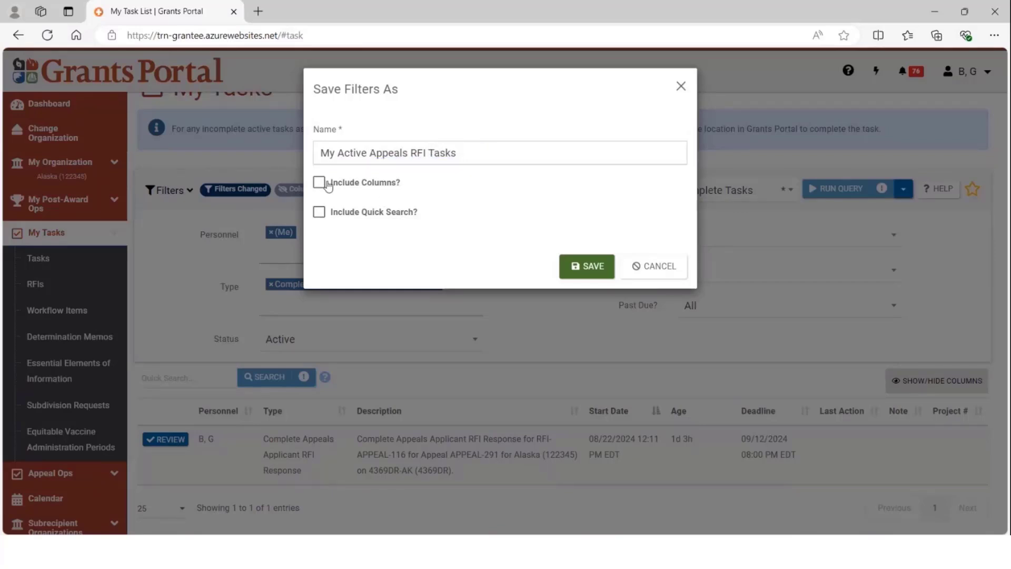
left_click(319, 182)
left_click(592, 267)
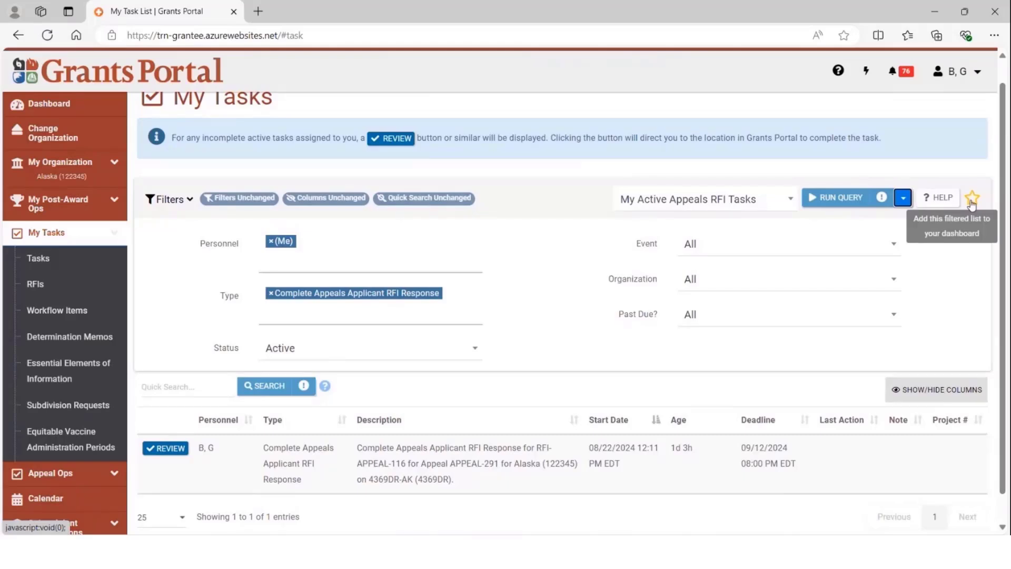
- Add the saved task list as a tile on the GP Live Demo dashboard board and place it beside the Appeals tile
left_click(971, 201)
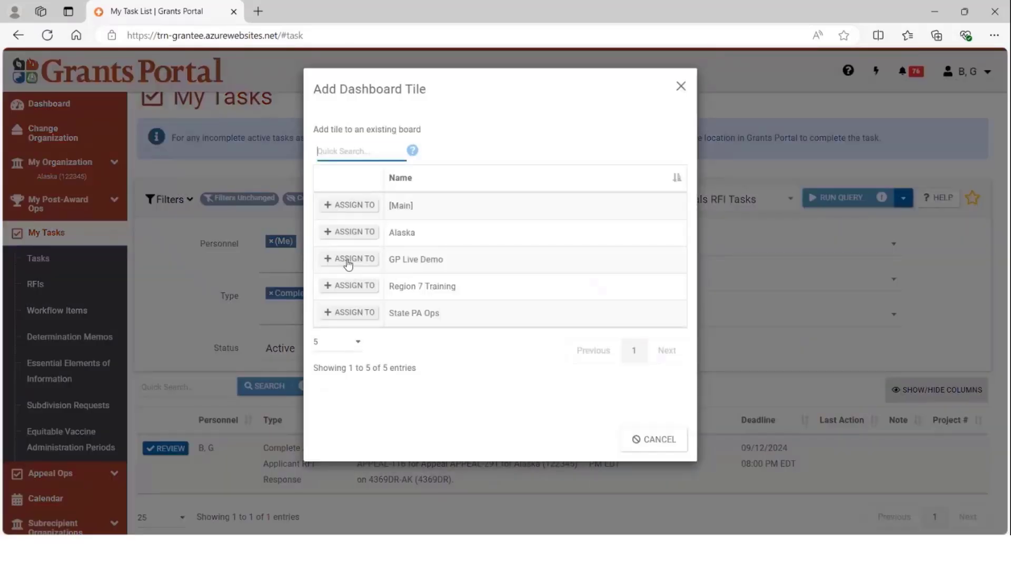
left_click(352, 260)
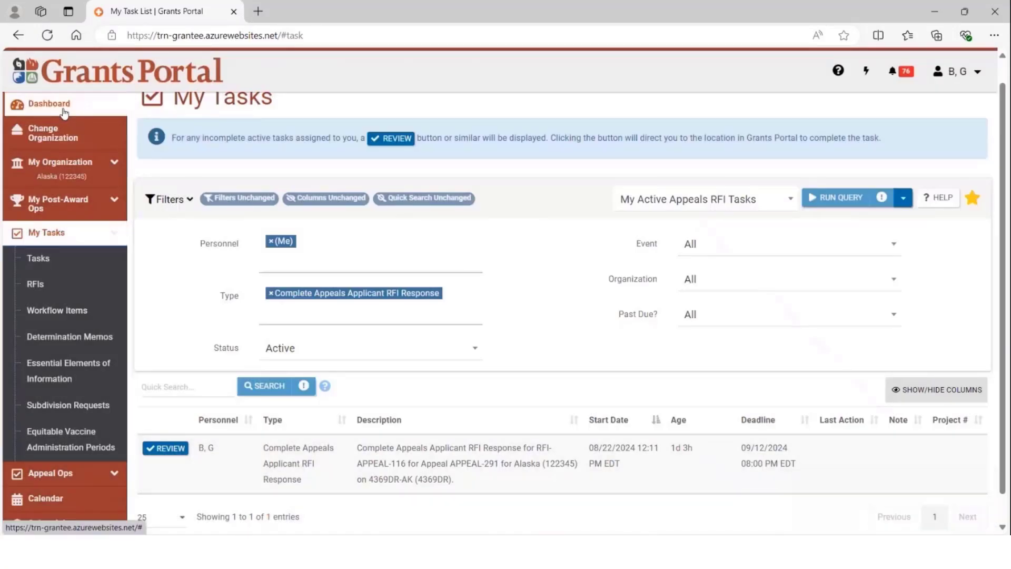
left_click(64, 108)
mouse_move(208, 354)
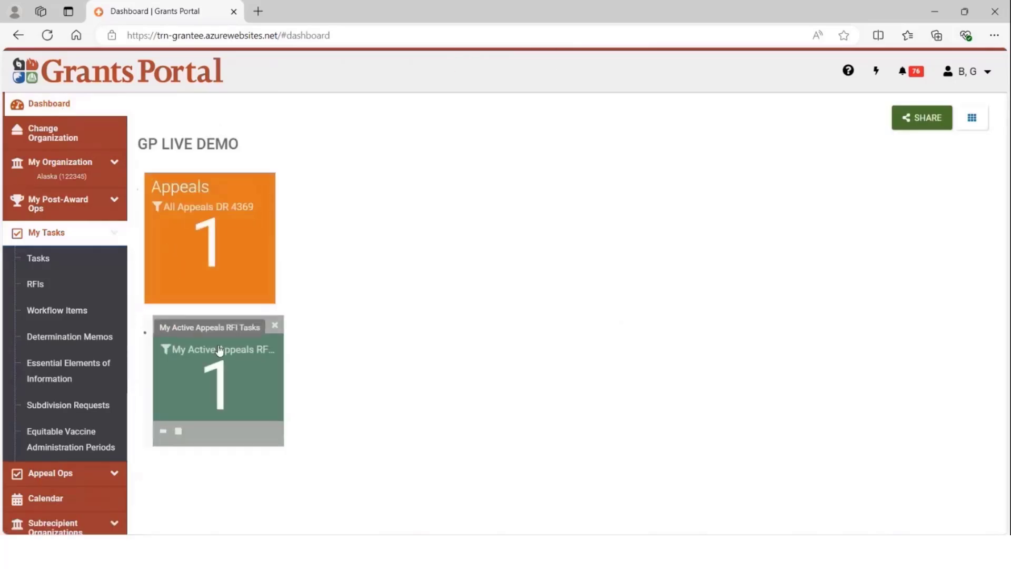
left_click_drag(219, 351, 367, 212)
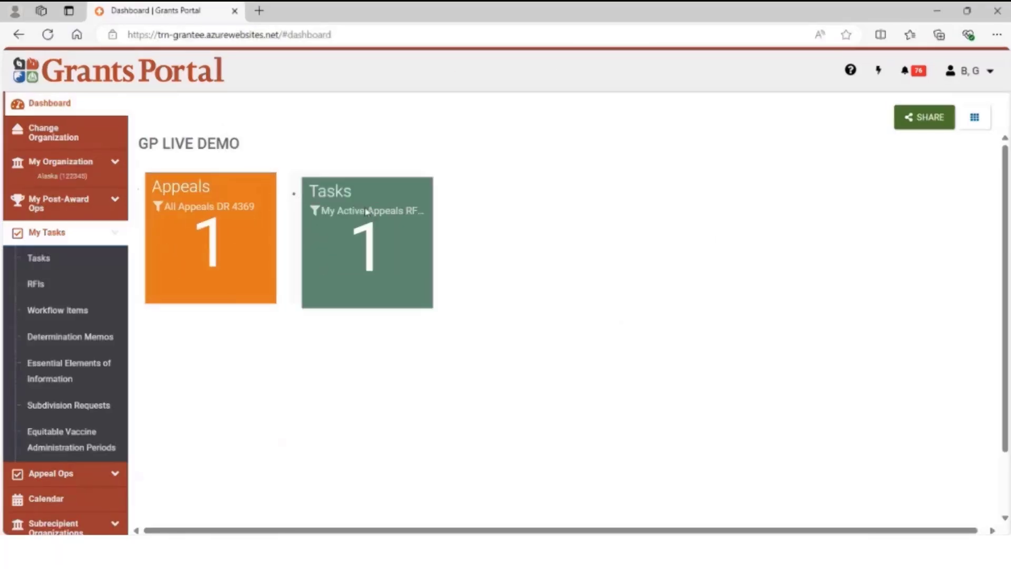